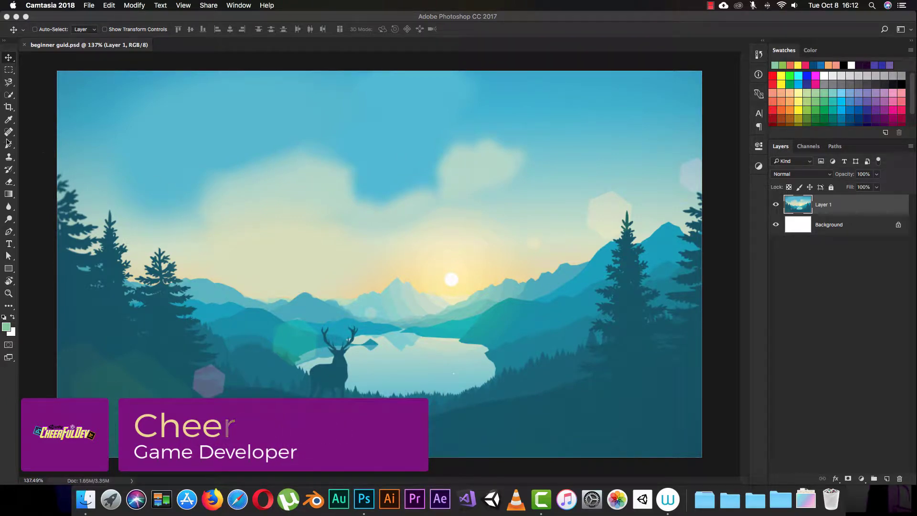
Step: Examine the tool variants grouped with the Eyedropper, Spot Healing Brush, Brush, Clone Stamp, History Brush, Eraser and Gradient tools
left_click(9, 121)
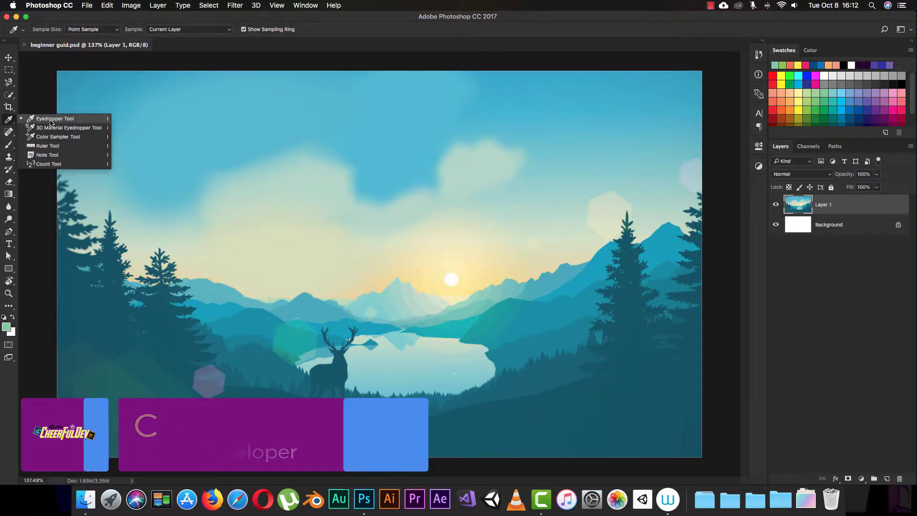
left_click(8, 137)
left_click(6, 135)
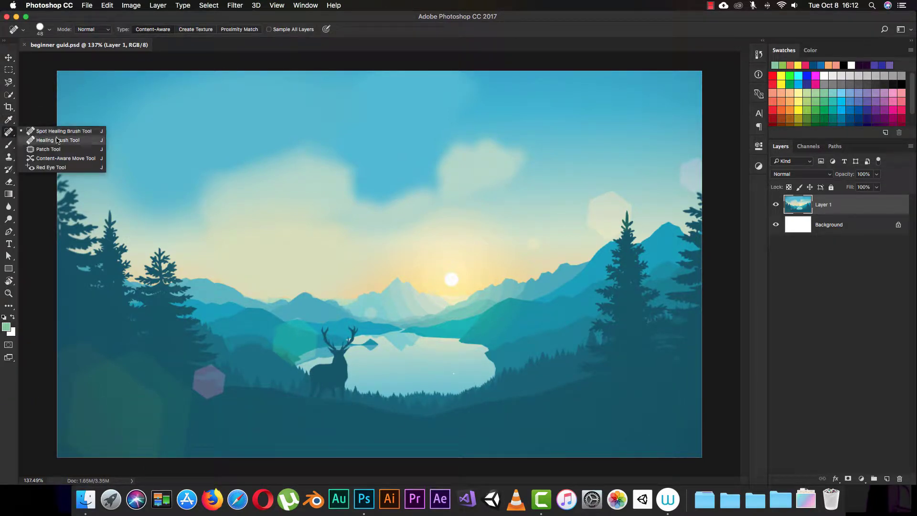
left_click(11, 147)
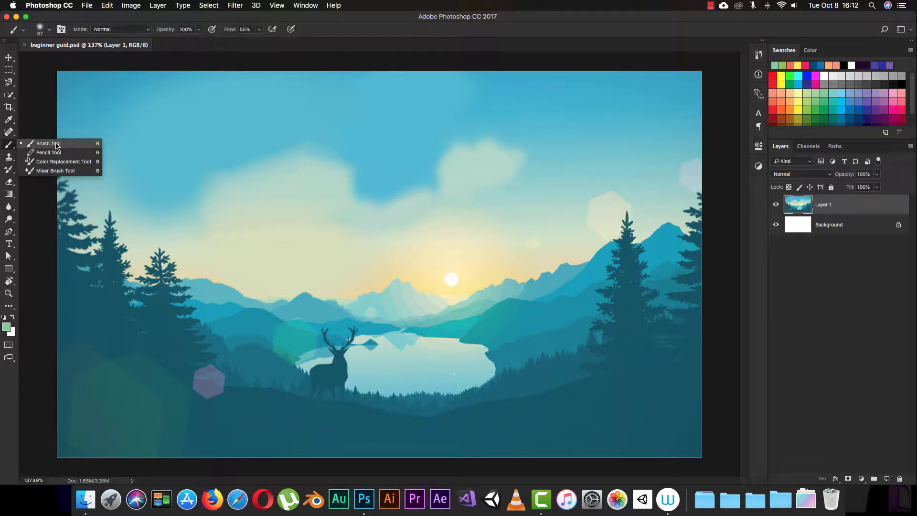
left_click(55, 145)
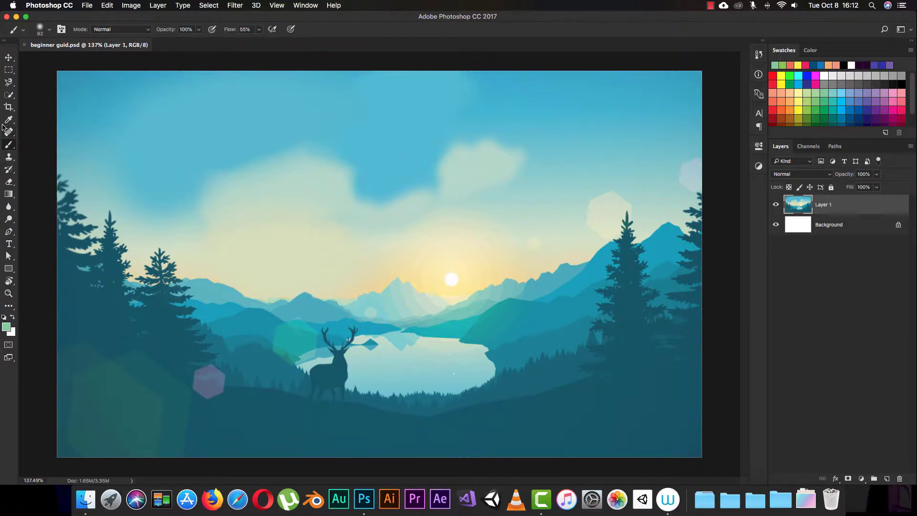
right_click(9, 146)
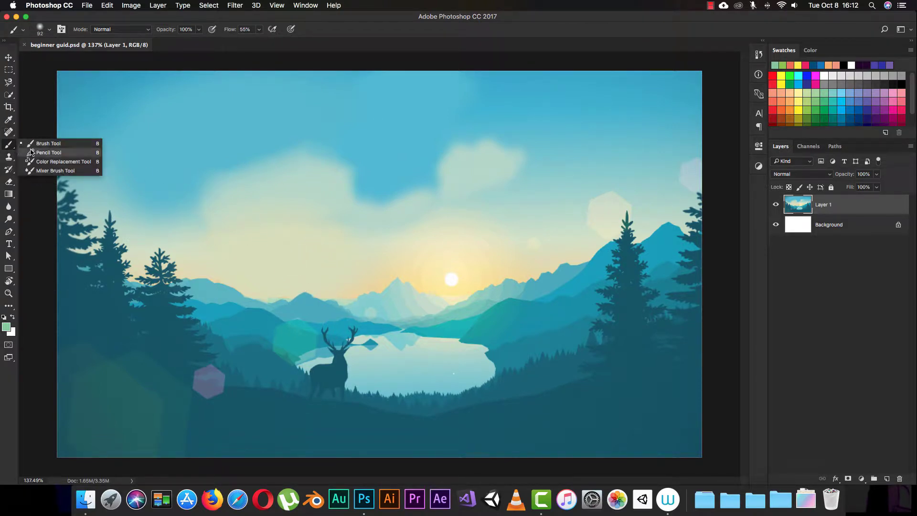
left_click(10, 146)
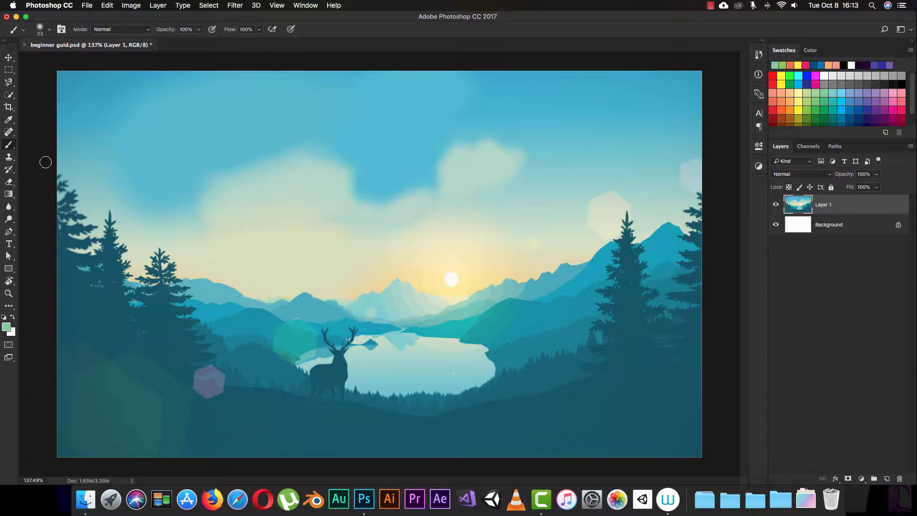
left_click(11, 158)
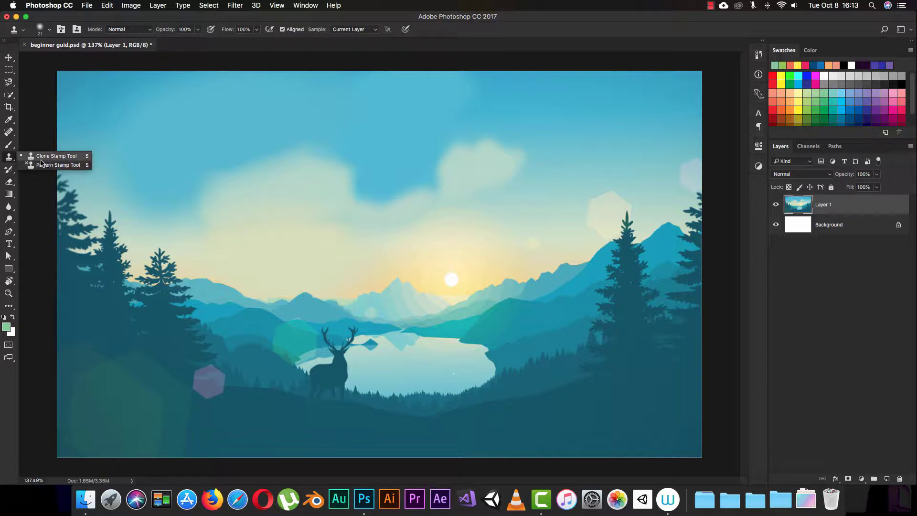
left_click(11, 171)
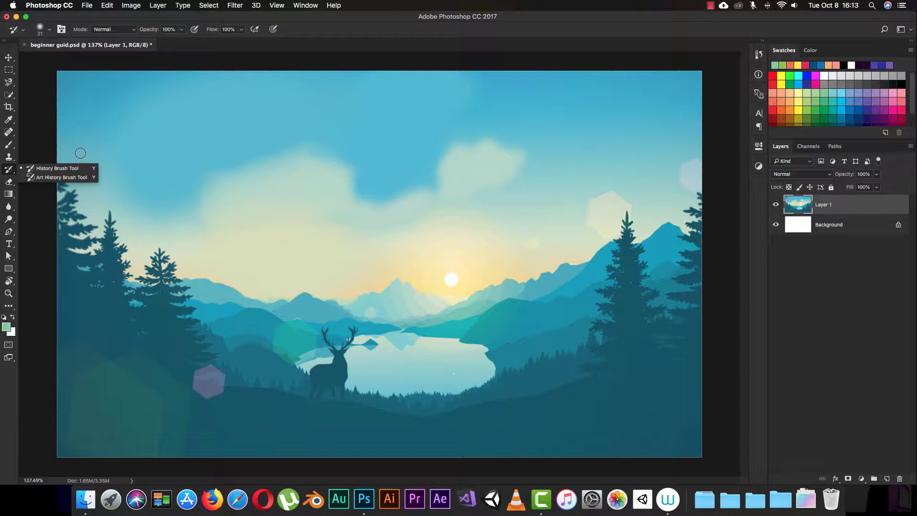
left_click(9, 186)
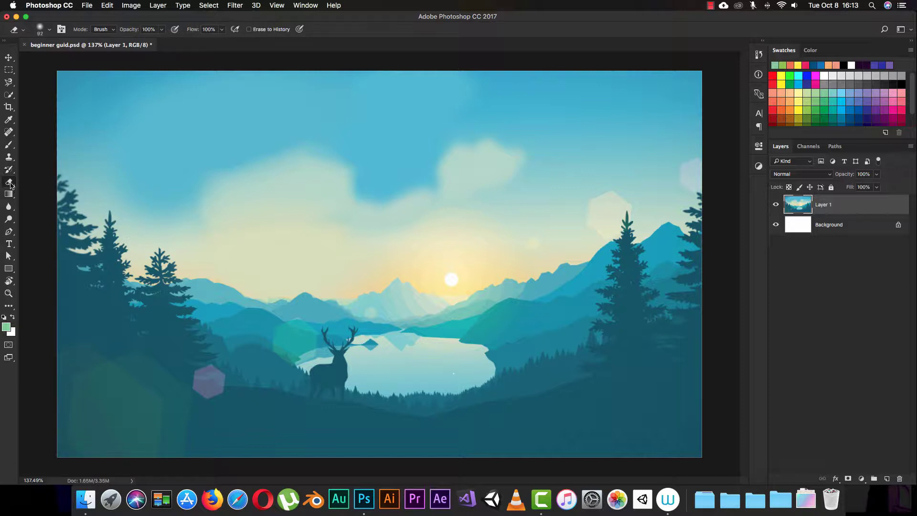
left_click(13, 193)
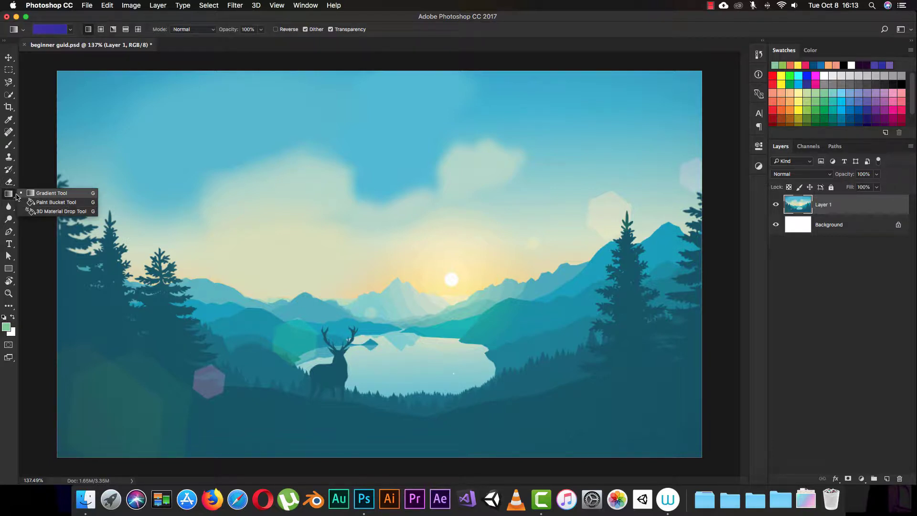
left_click(13, 195)
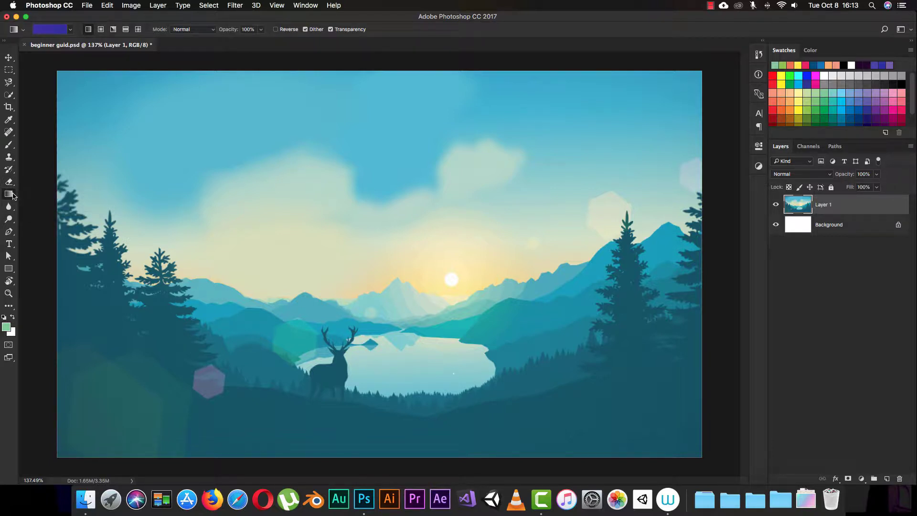
left_click(10, 159)
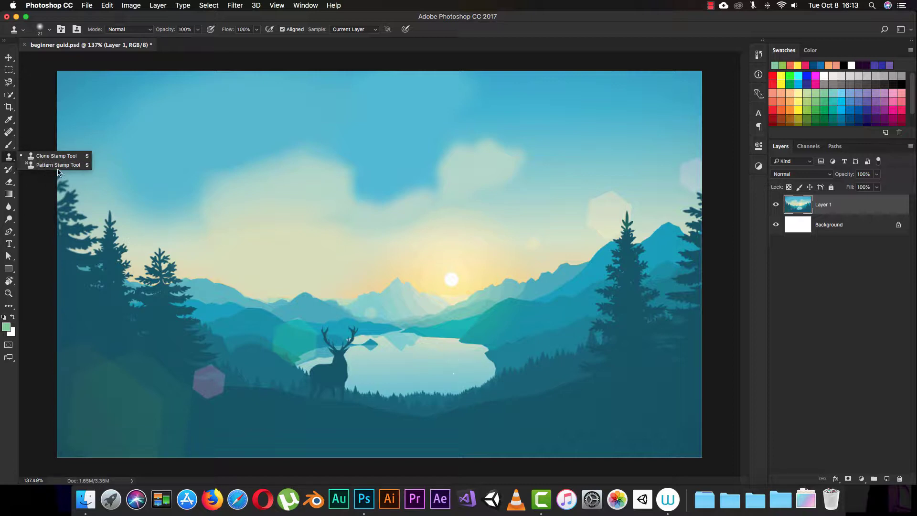
Step: Try the Brush tool at a changed tip size with one green dab beside the small cloud, and undo the dab
left_click(8, 146)
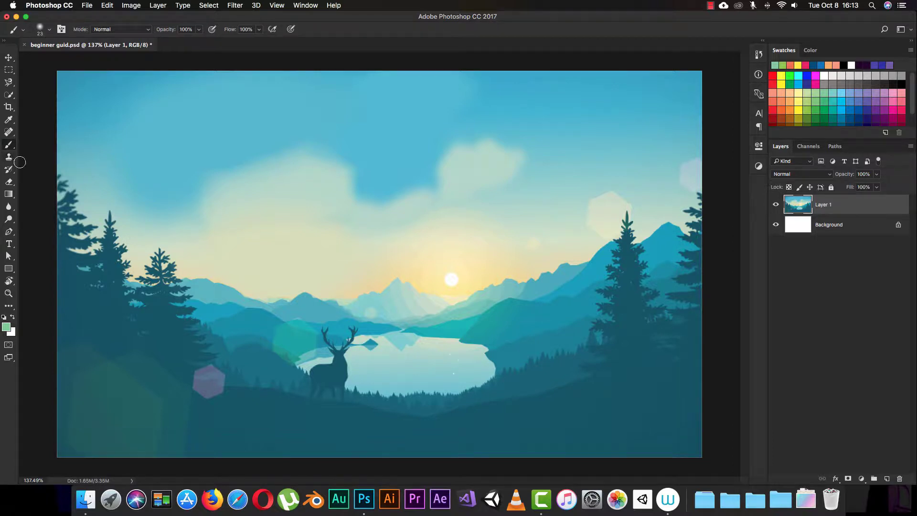
key("s")
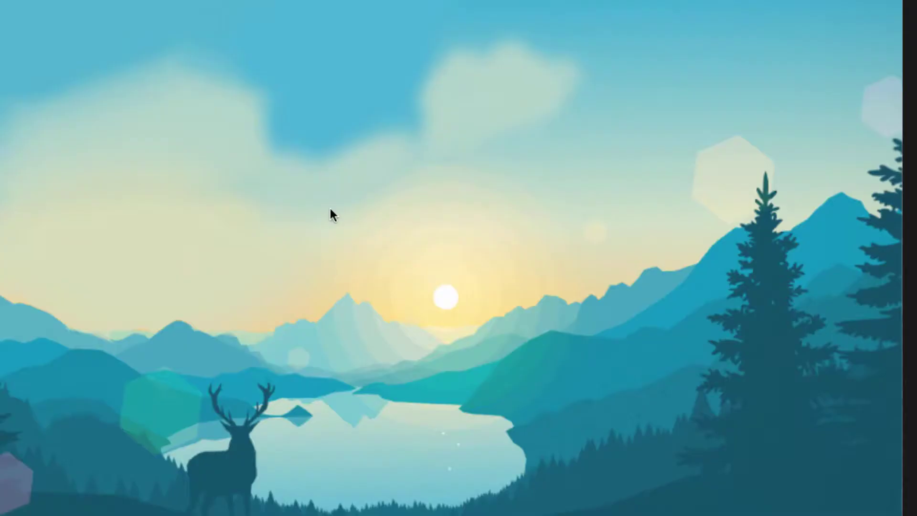
right_click(335, 209)
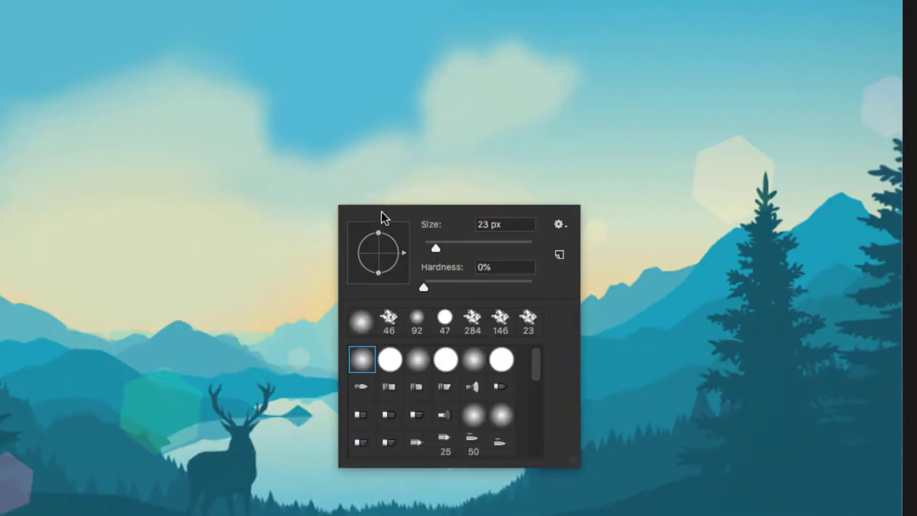
left_click_drag(435, 249, 355, 168)
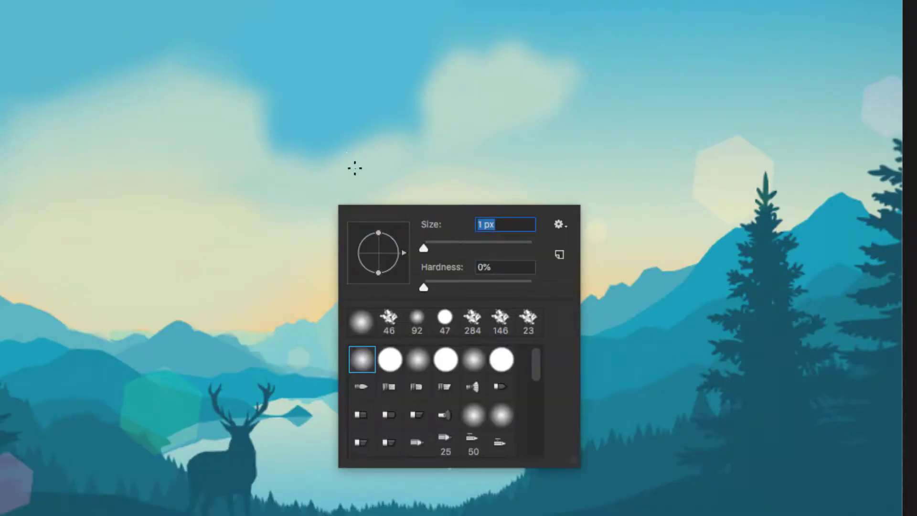
mouse_move(422, 249)
left_mouse_down()
mouse_move(443, 248)
mouse_move(408, 135)
left_mouse_up()
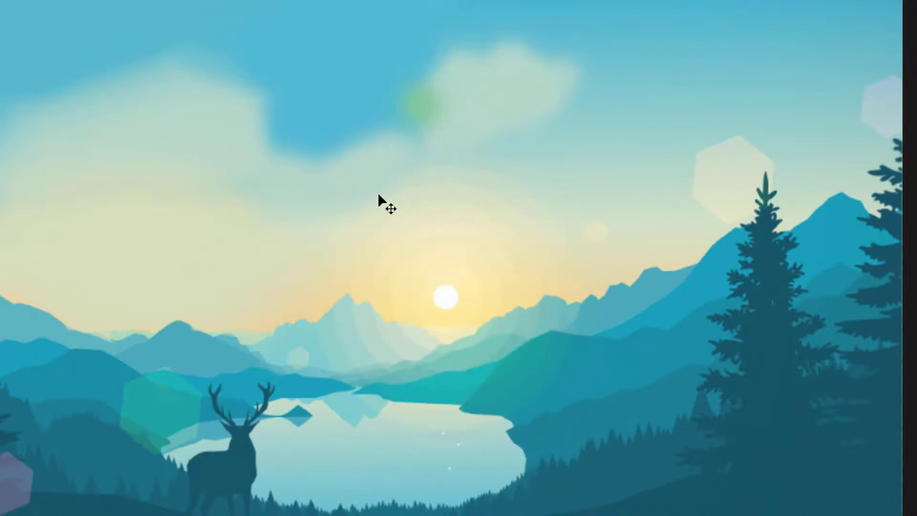
key("super+z")
key("bracketleft")
key("bracketleft")
key("bracketleft")
key("bracketleft")
key("bracketleft")
key("bracketleft")
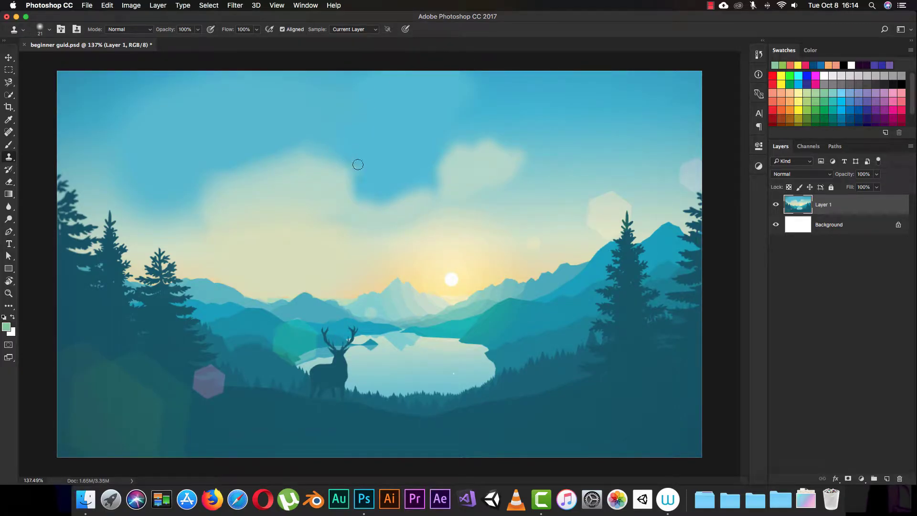
Step: Activate the Clone Stamp tool and set its brush size to 137 px
left_click(9, 132)
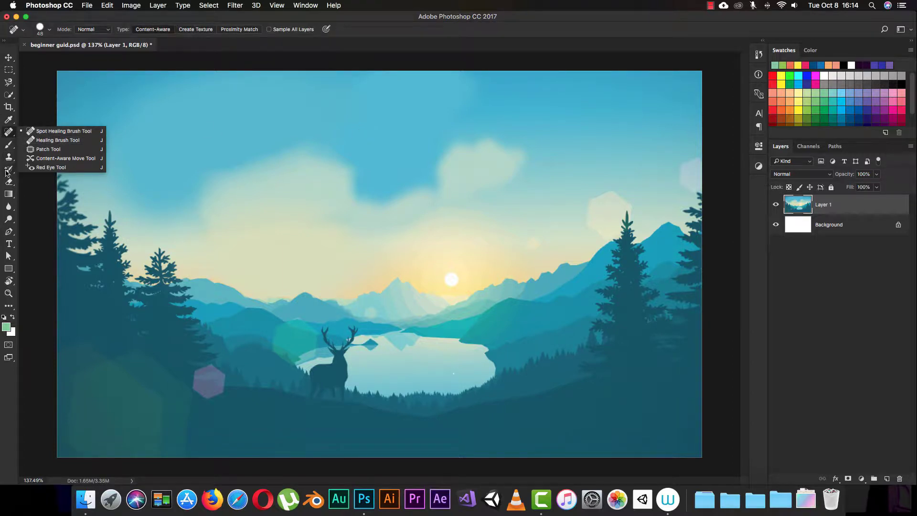
left_click(11, 159)
left_click(36, 158)
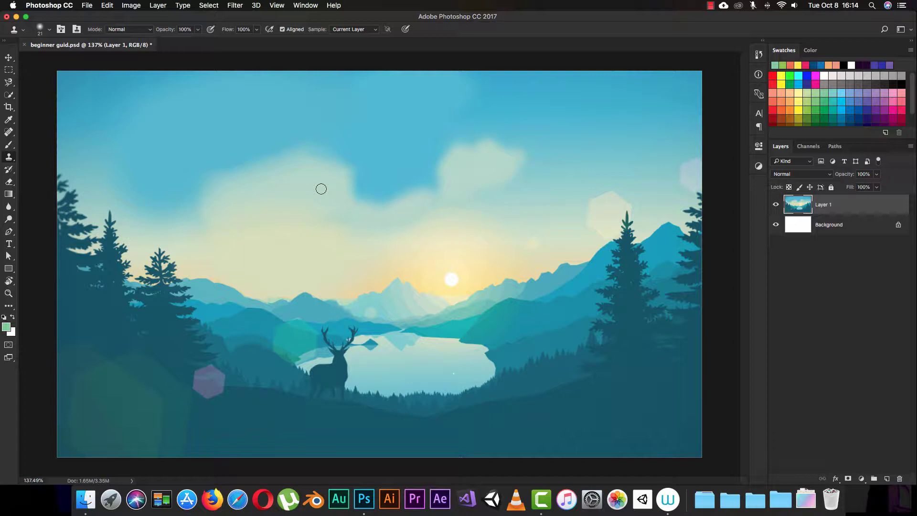
right_click(346, 221)
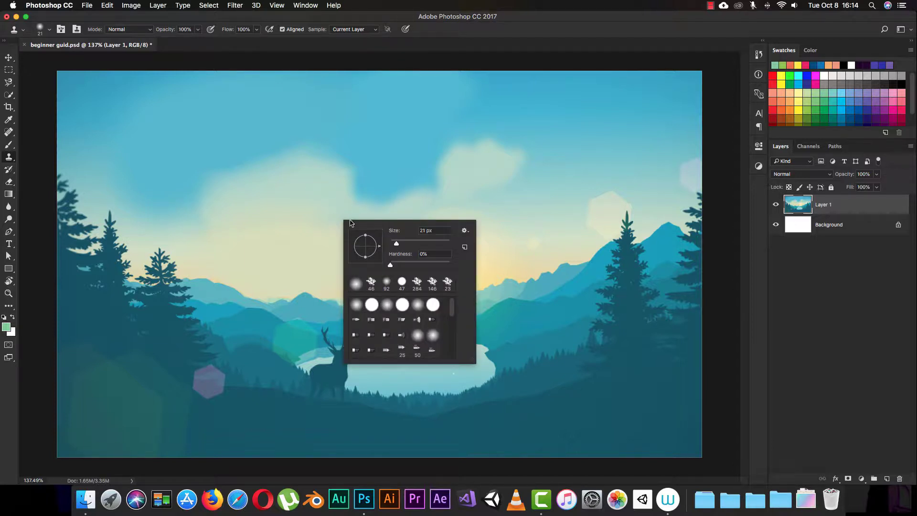
left_click_drag(395, 243, 425, 244)
Step: Try to stamp on the sky and cloud without defining a clone source
left_click(406, 138)
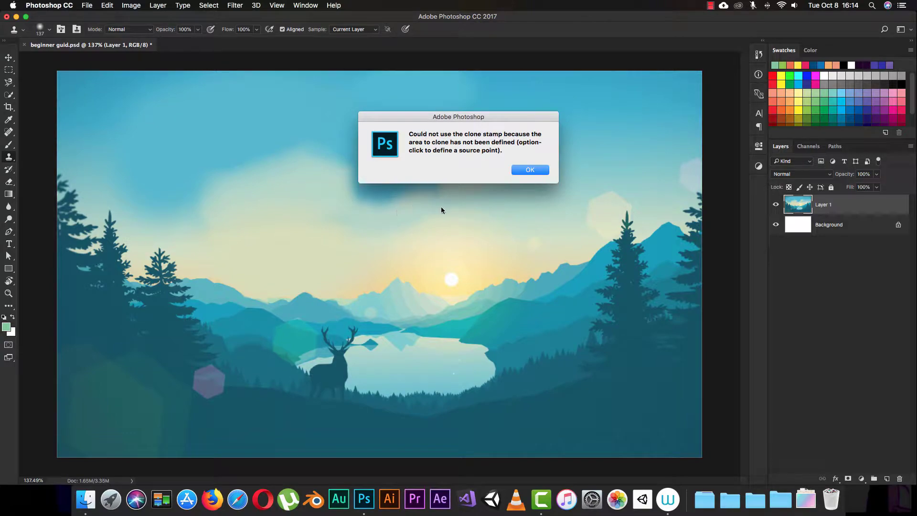
left_click(520, 171)
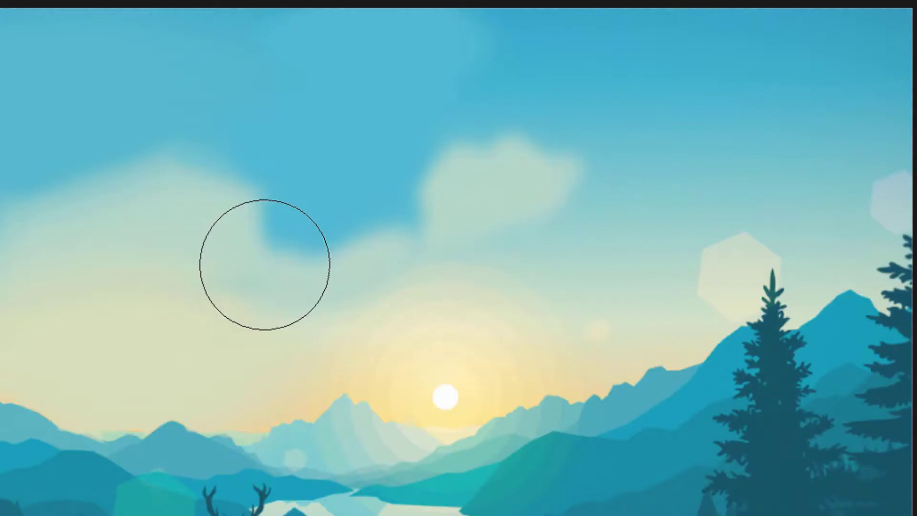
left_click(264, 263)
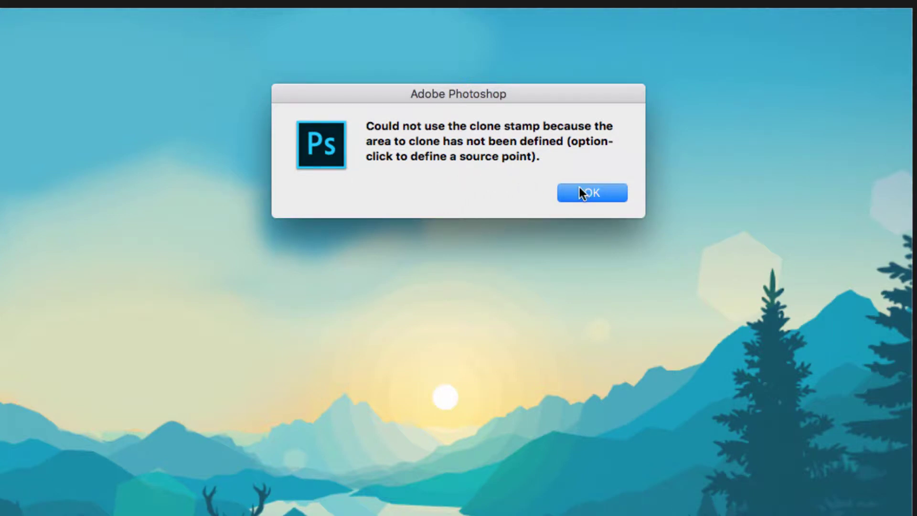
left_click(588, 194)
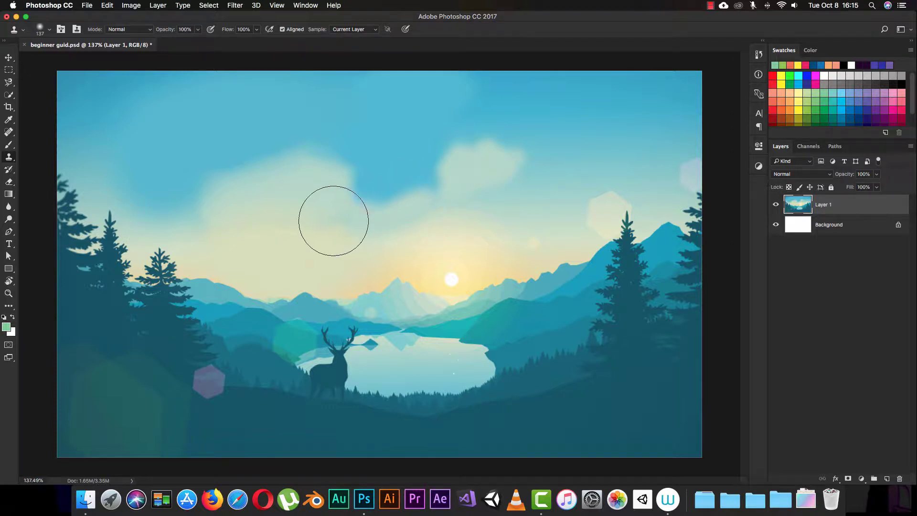
Step: Define the sun as the clone source and stamp single dabs across the sky in the picture's upper-left area
left_click(337, 191, "alt")
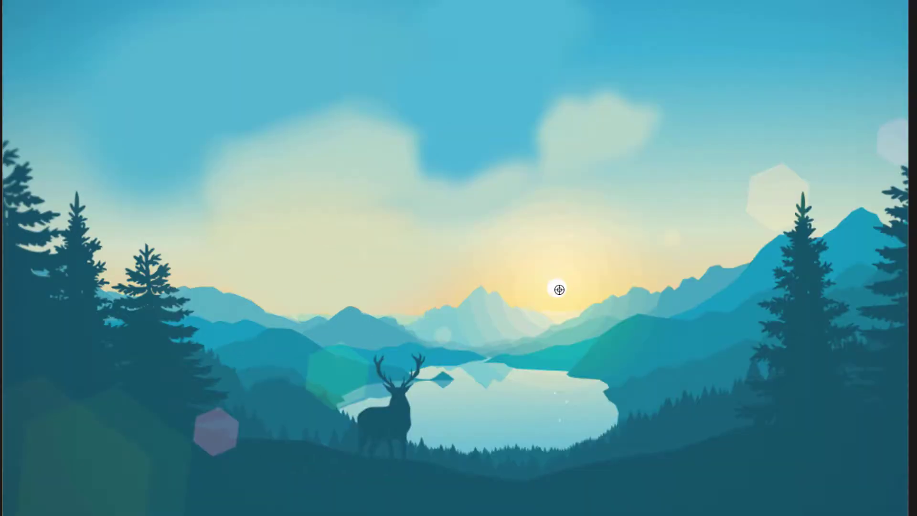
left_click(557, 288, "alt")
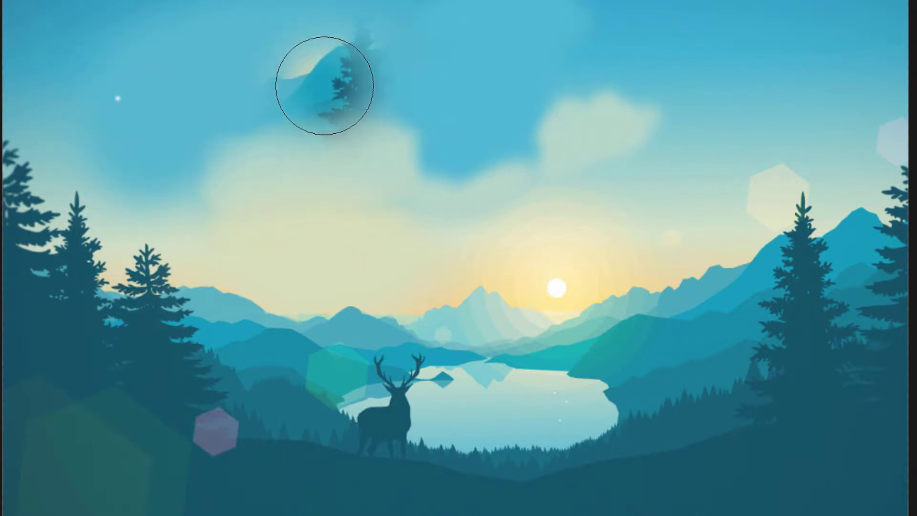
left_click(164, 152)
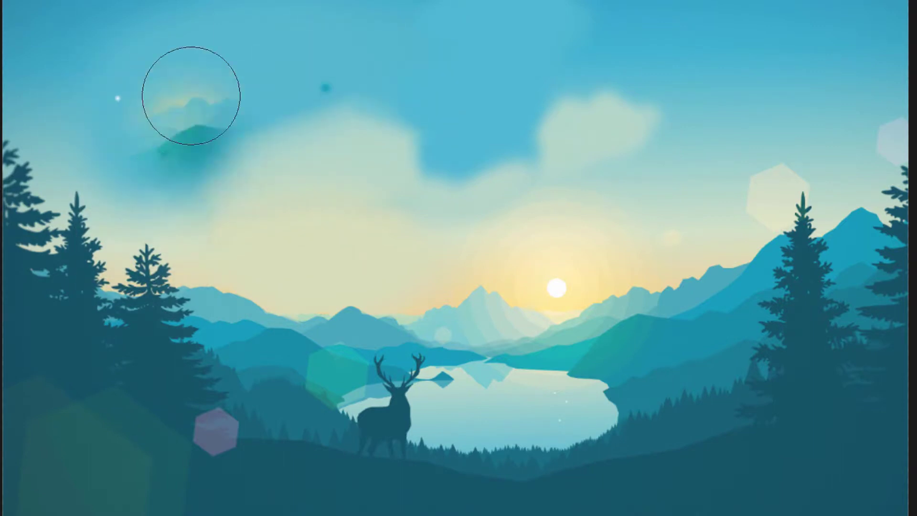
left_click(204, 35)
left_click(62, 41)
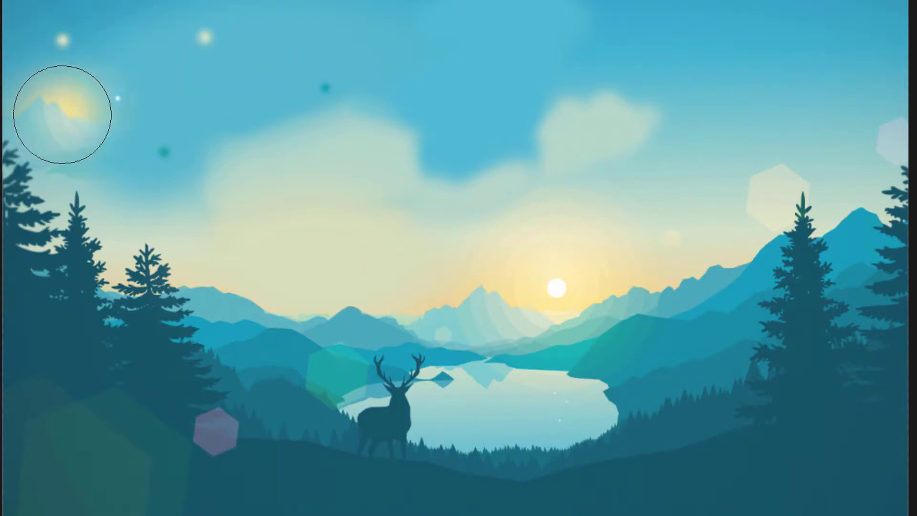
Step: Paint Clone Stamp strokes of the sun's glow, mountain and dark trees across the blue sky above the large cloud
mouse_move(73, 98)
left_mouse_down()
mouse_move(145, 57)
mouse_move(236, 50)
left_mouse_up()
mouse_move(347, 49)
left_mouse_down()
mouse_move(293, 92)
mouse_move(467, 111)
left_mouse_up()
mouse_move(617, 95)
left_mouse_down()
mouse_move(563, 137)
mouse_move(406, 76)
mouse_move(356, 99)
mouse_move(551, 88)
mouse_move(659, 102)
mouse_move(443, 97)
mouse_move(584, 139)
left_mouse_up()
left_click_drag(577, 80, 649, 102)
key("ctrl+z")
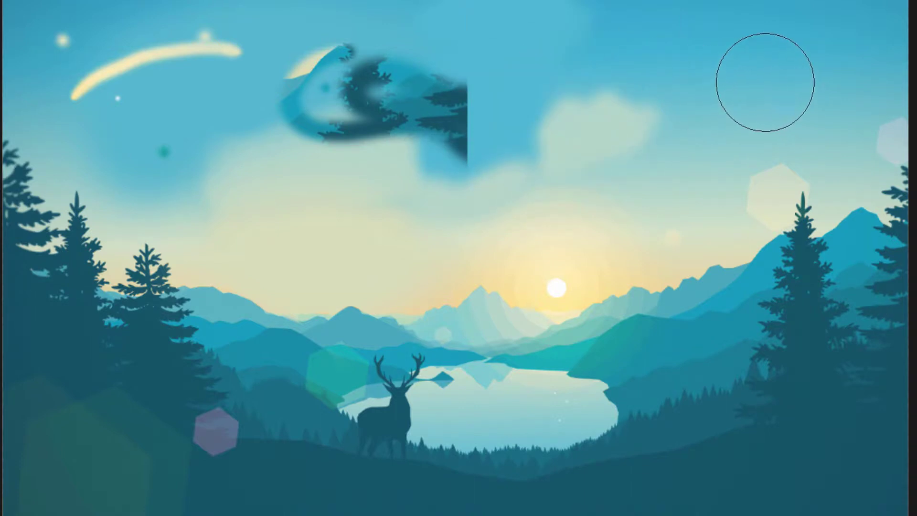
Step: Extend the cloned mountain scenery down over the large cloud and clone a second sun into the picture's upper-left sky
mouse_move(280, 119)
left_mouse_down()
mouse_move(172, 164)
mouse_move(324, 140)
left_mouse_up()
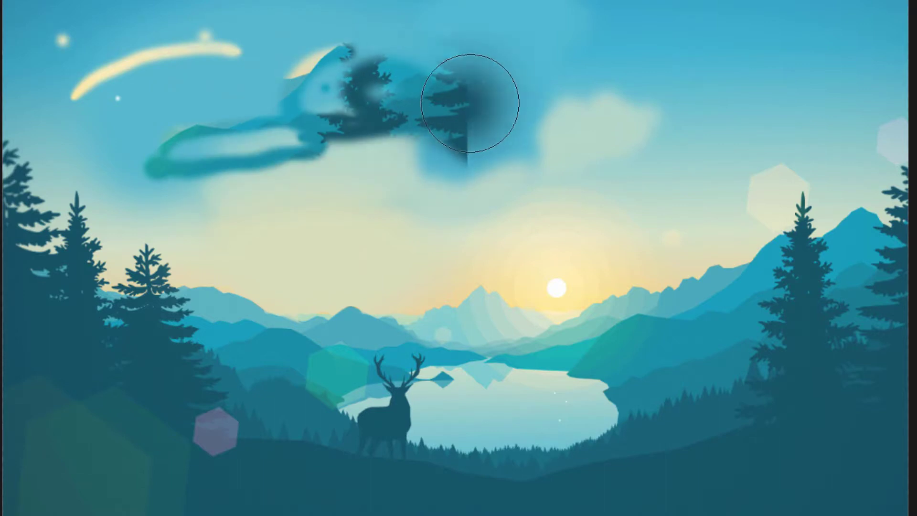
left_click_drag(270, 99, 184, 93)
mouse_move(143, 139)
left_mouse_down()
mouse_move(211, 189)
mouse_move(225, 120)
mouse_move(216, 118)
mouse_move(203, 178)
mouse_move(254, 164)
left_mouse_up()
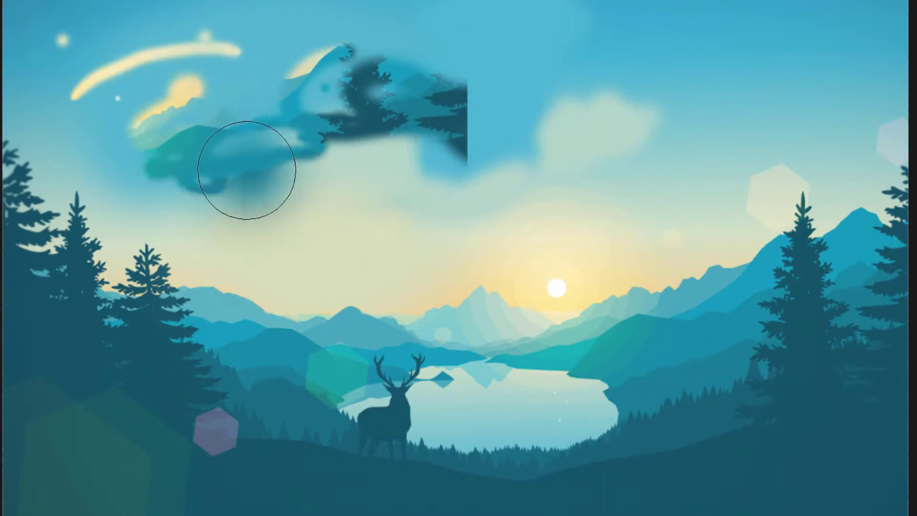
mouse_move(241, 153)
left_mouse_down()
mouse_move(221, 158)
mouse_move(256, 205)
mouse_move(236, 210)
mouse_move(354, 225)
mouse_move(334, 213)
mouse_move(337, 201)
mouse_move(323, 198)
mouse_move(311, 215)
mouse_move(281, 206)
mouse_move(287, 222)
mouse_move(281, 208)
mouse_move(553, 289)
mouse_move(543, 328)
mouse_move(565, 253)
mouse_move(581, 316)
mouse_move(528, 289)
mouse_move(540, 277)
left_mouse_up()
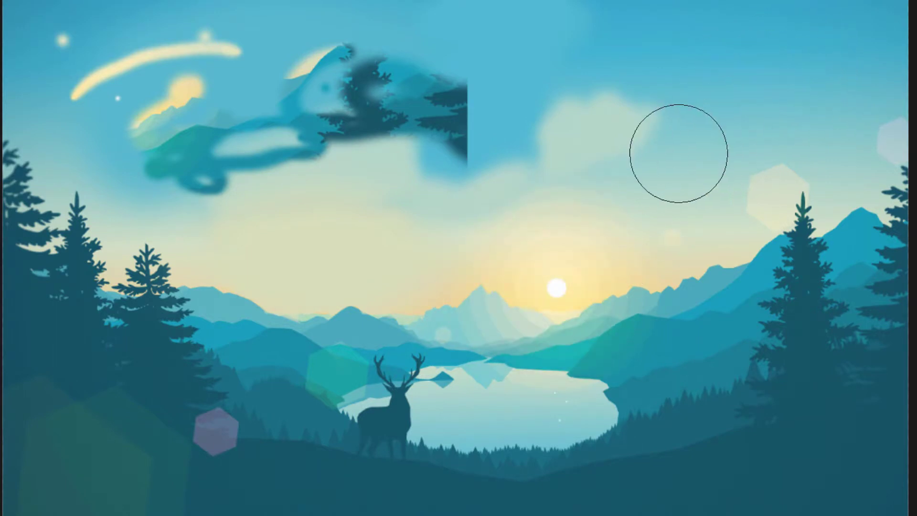
mouse_move(678, 153)
left_mouse_down()
mouse_move(640, 170)
mouse_move(700, 174)
left_mouse_up()
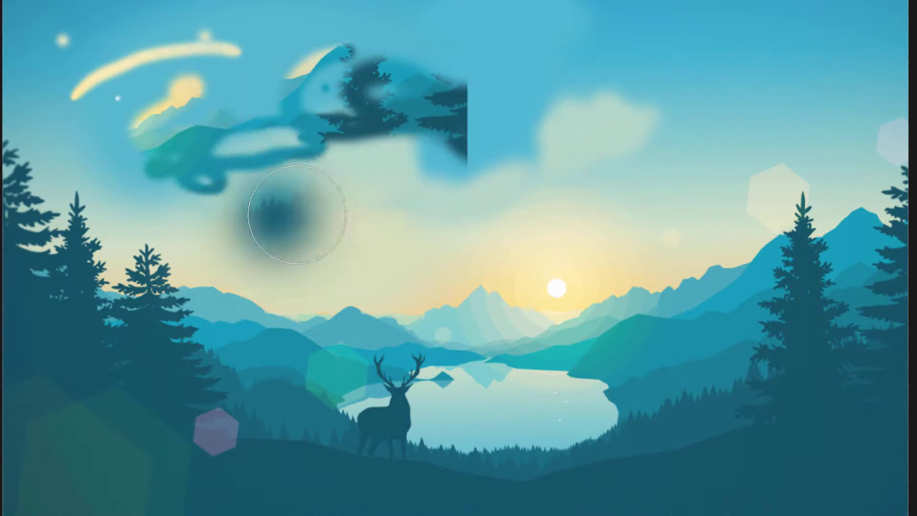
mouse_move(307, 213)
left_mouse_down()
mouse_move(238, 244)
mouse_move(292, 230)
mouse_move(243, 243)
mouse_move(155, 115)
mouse_move(114, 95)
mouse_move(110, 128)
mouse_move(128, 118)
mouse_move(121, 98)
mouse_move(104, 106)
mouse_move(136, 112)
mouse_move(140, 100)
mouse_move(133, 105)
mouse_move(146, 110)
mouse_move(128, 115)
mouse_move(147, 116)
mouse_move(117, 104)
mouse_move(122, 88)
mouse_move(109, 80)
mouse_move(127, 113)
mouse_move(138, 105)
mouse_move(121, 108)
mouse_move(141, 129)
left_mouse_up()
mouse_move(127, 89)
left_mouse_down()
mouse_move(129, 119)
mouse_move(117, 92)
mouse_move(158, 92)
mouse_move(175, 140)
left_mouse_up()
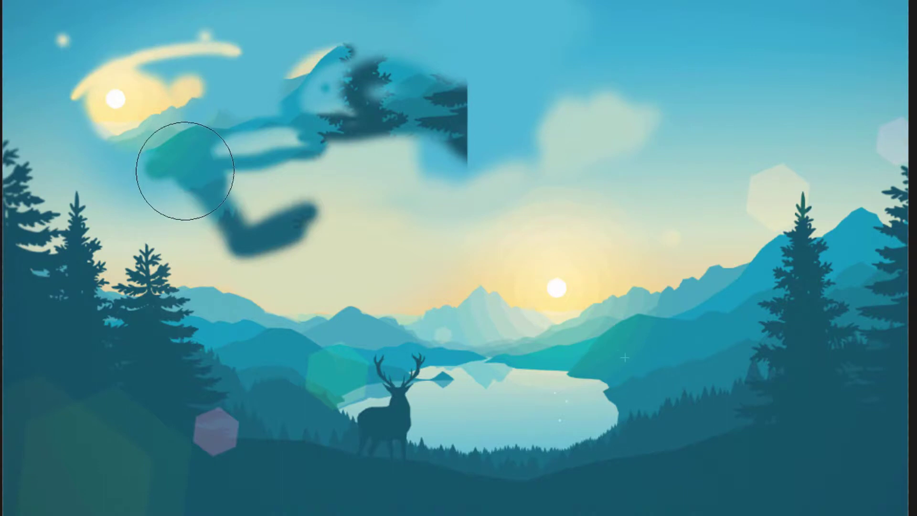
Step: Clone the lake, forest edge and hills beneath the second sun, covering the trees and extending toward the large cloud
mouse_move(185, 171)
left_mouse_down()
mouse_move(187, 216)
mouse_move(204, 246)
mouse_move(199, 263)
mouse_move(235, 243)
mouse_move(227, 226)
mouse_move(153, 235)
mouse_move(117, 207)
left_mouse_up()
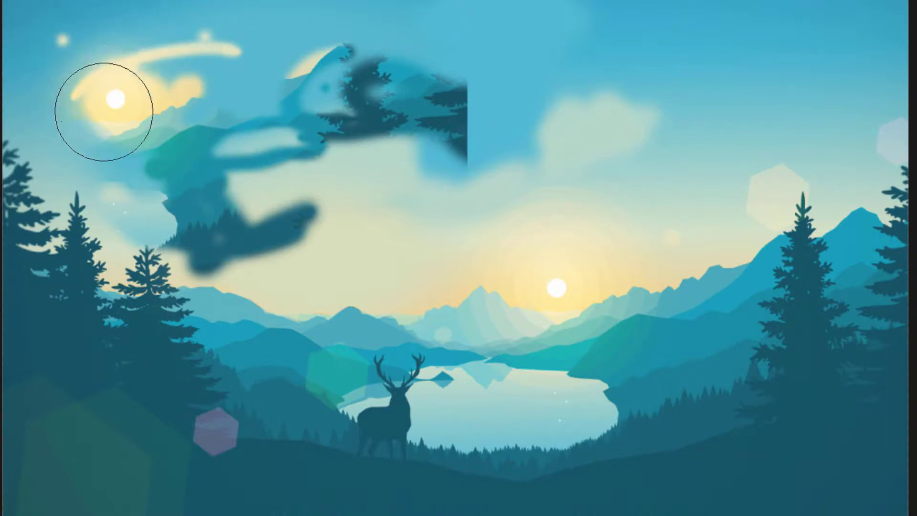
mouse_move(103, 110)
left_mouse_down()
mouse_move(143, 117)
mouse_move(117, 86)
mouse_move(120, 111)
mouse_move(101, 42)
mouse_move(115, 97)
left_mouse_up()
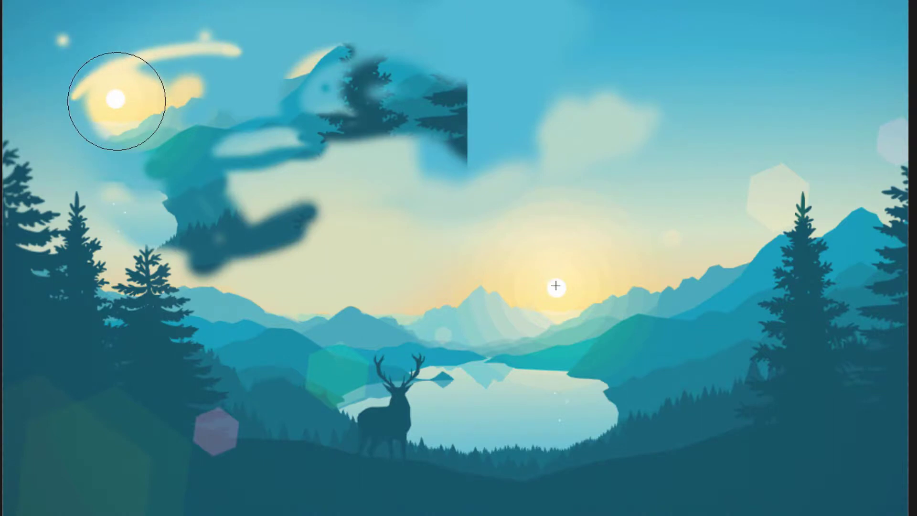
left_click_drag(115, 120, 118, 184)
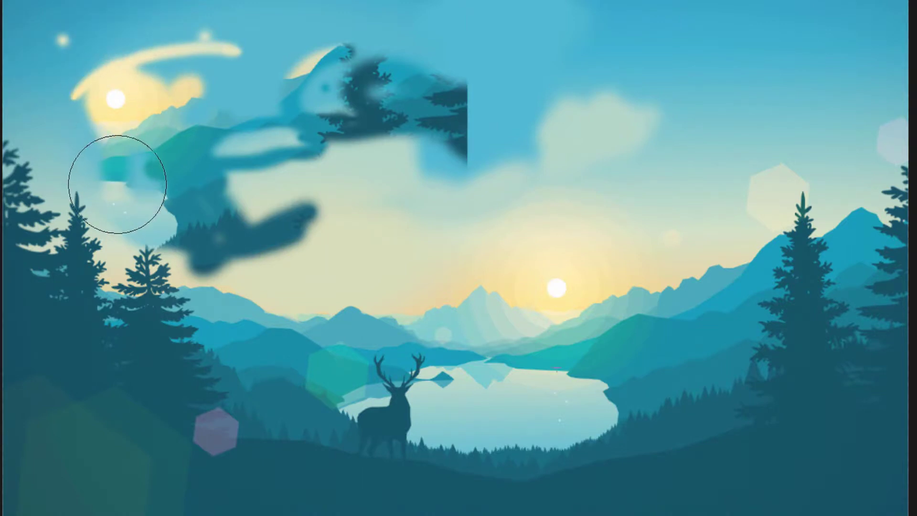
mouse_move(117, 226)
left_mouse_down()
mouse_move(71, 267)
mouse_move(108, 270)
mouse_move(108, 253)
mouse_move(134, 268)
mouse_move(95, 265)
mouse_move(143, 231)
mouse_move(177, 255)
left_mouse_up()
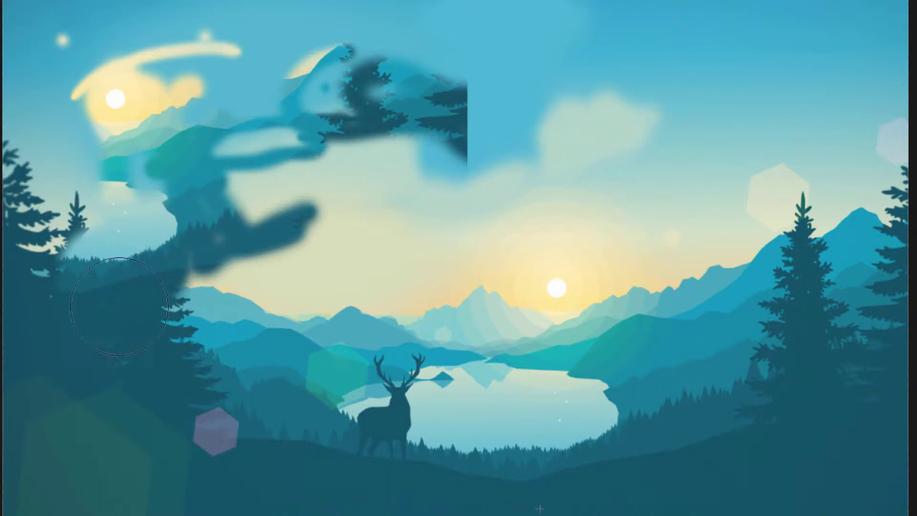
mouse_move(119, 306)
left_mouse_down()
mouse_move(105, 254)
mouse_move(61, 287)
mouse_move(50, 248)
mouse_move(97, 183)
mouse_move(102, 156)
mouse_move(69, 174)
mouse_move(41, 208)
mouse_move(38, 253)
mouse_move(56, 213)
mouse_move(7, 222)
mouse_move(59, 269)
left_mouse_up()
mouse_move(17, 215)
left_mouse_down()
mouse_move(30, 184)
mouse_move(242, 189)
mouse_move(194, 194)
mouse_move(256, 227)
mouse_move(362, 145)
mouse_move(345, 179)
left_mouse_up()
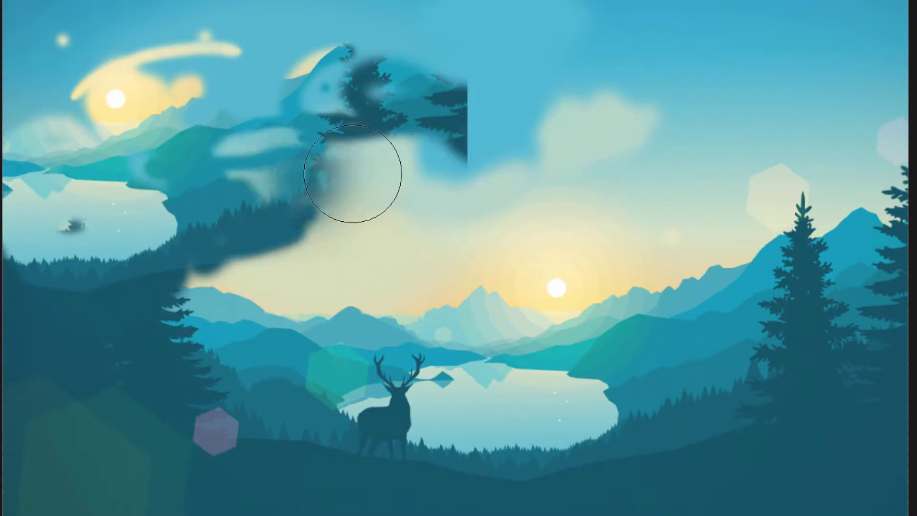
Step: Undo all the Clone Stamp strokes and dabs painted on Layer 1
key("alt+super+z")
key("alt+super+z")
key("alt+super+z")
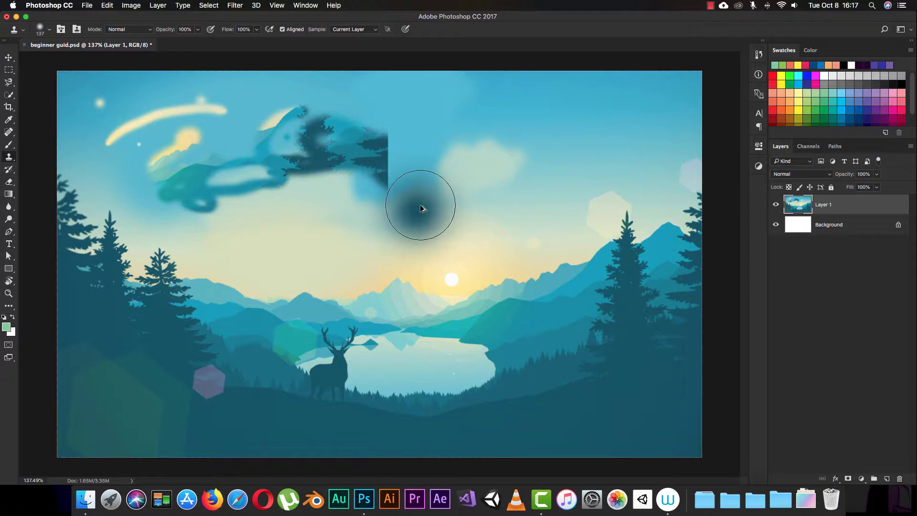
key("alt+super+z")
key("alt+super+z")
key("alt+super+z")
key("alt+super+z")
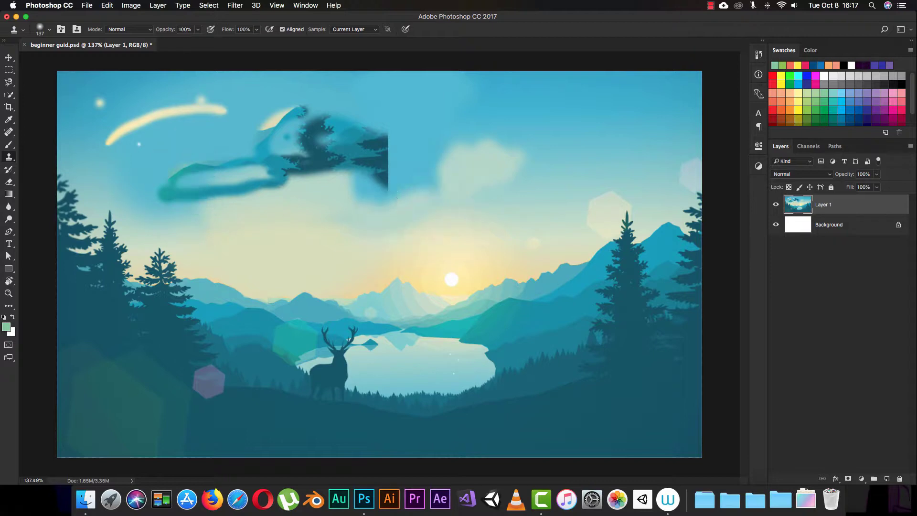
key("alt+super+z")
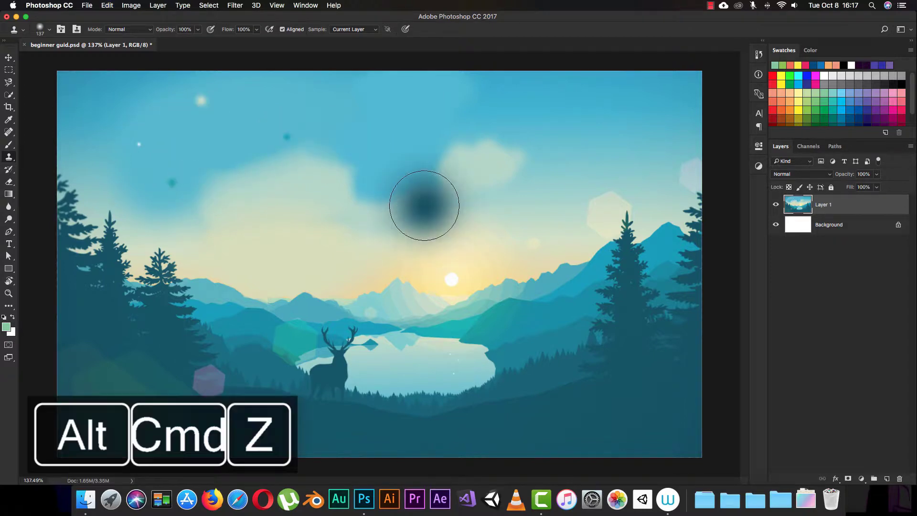
key("alt+super+z")
key("alt+super+z")
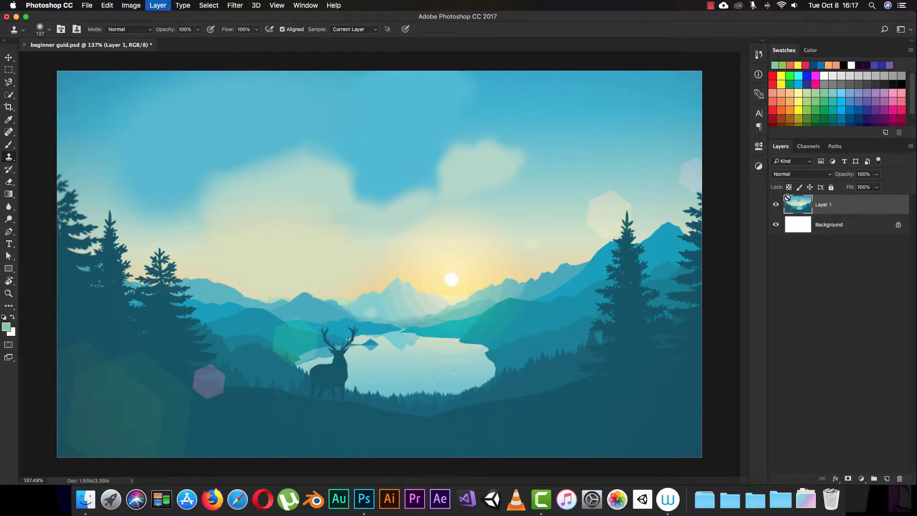
Step: Duplicate Layer 1 and make the copy the active layer
key("super+j")
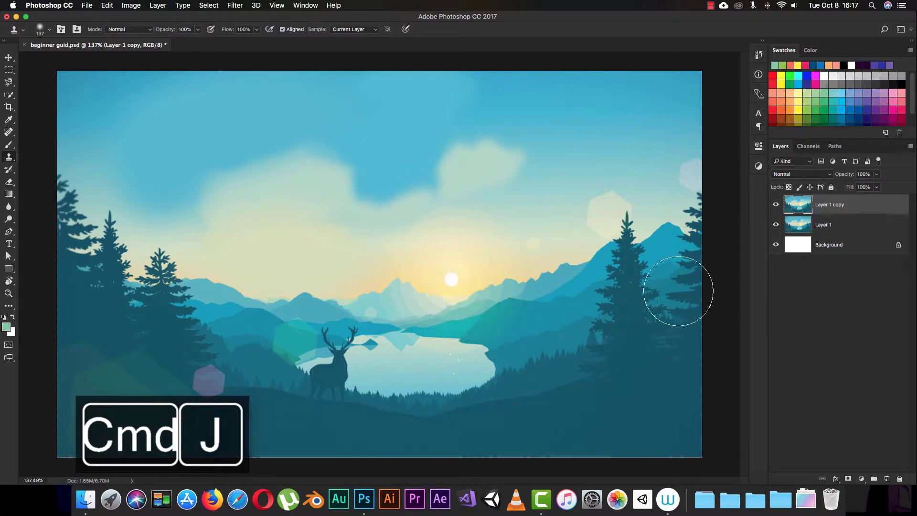
left_click(819, 229)
left_click(822, 206)
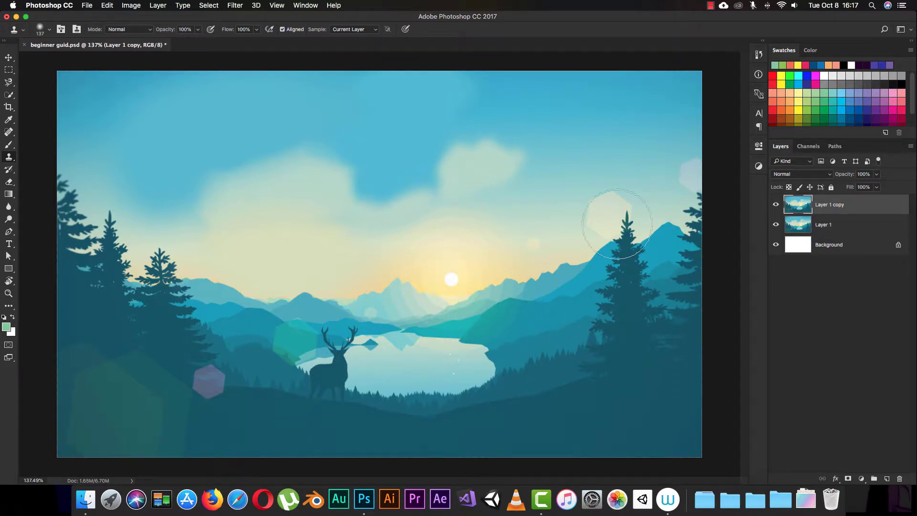
Step: Define the sun as the clone source and clone it with its glow and hills into the picture's lower-left corner
left_click(452, 282, "alt")
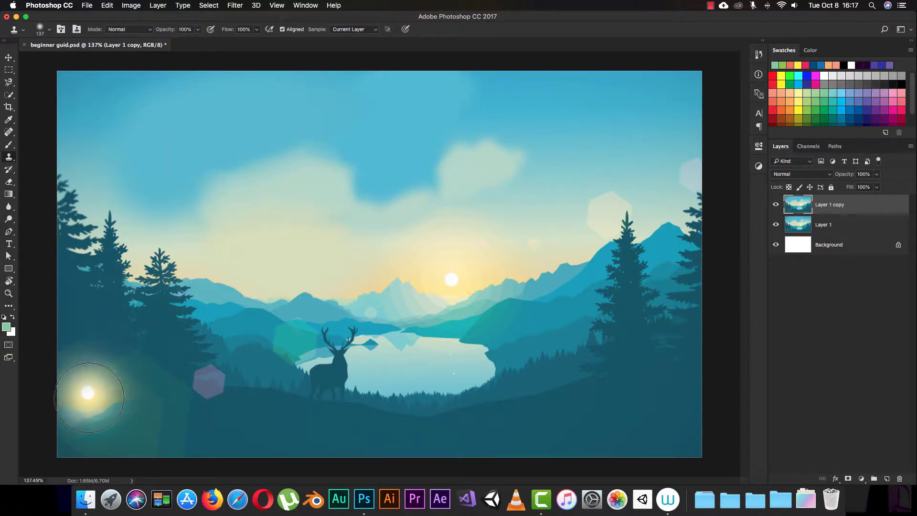
left_click_drag(90, 399, 97, 401)
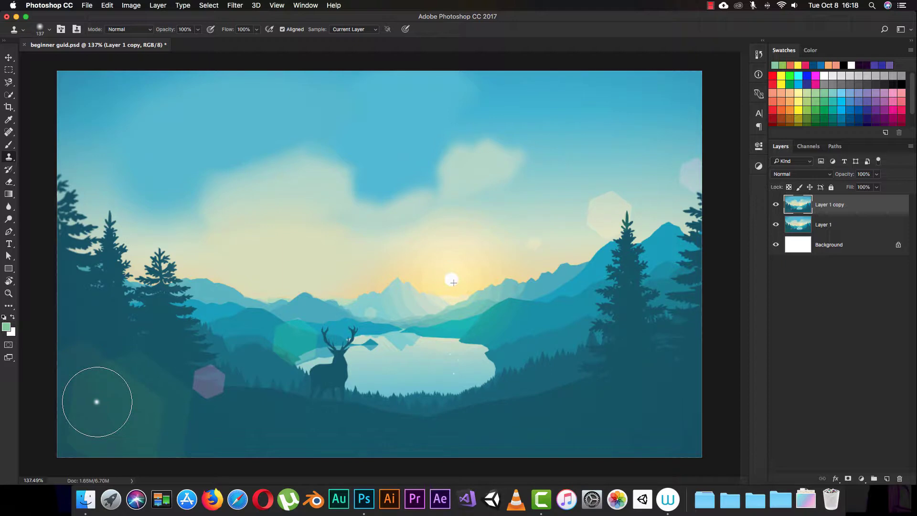
left_click(98, 402)
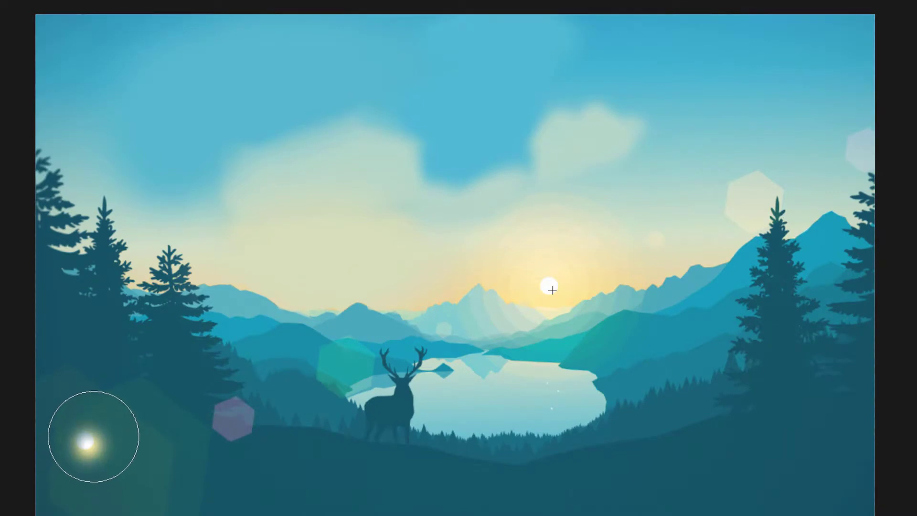
mouse_move(93, 436)
left_mouse_down()
mouse_move(113, 457)
mouse_move(61, 425)
mouse_move(106, 467)
mouse_move(111, 419)
mouse_move(57, 436)
mouse_move(101, 512)
mouse_move(75, 515)
left_mouse_up()
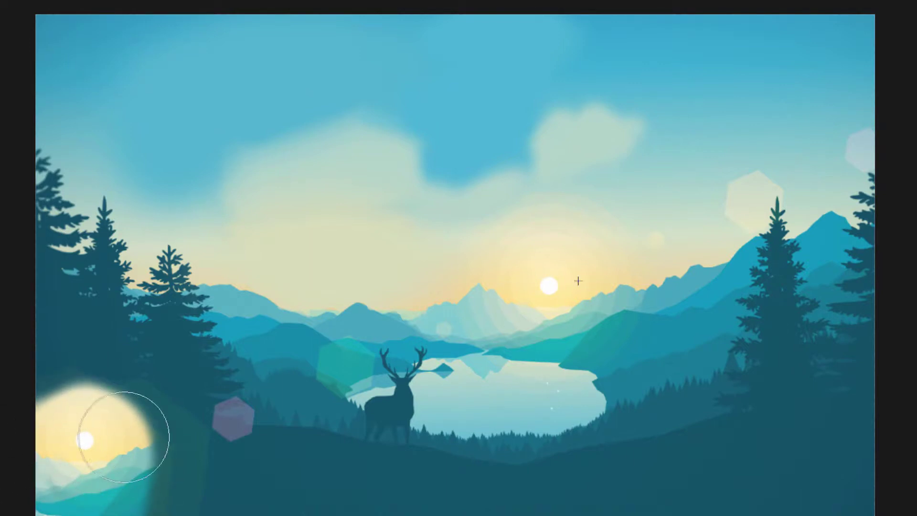
mouse_move(49, 419)
left_mouse_down()
mouse_move(129, 415)
mouse_move(158, 467)
mouse_move(158, 506)
mouse_move(114, 407)
mouse_move(15, 437)
mouse_move(26, 494)
left_mouse_up()
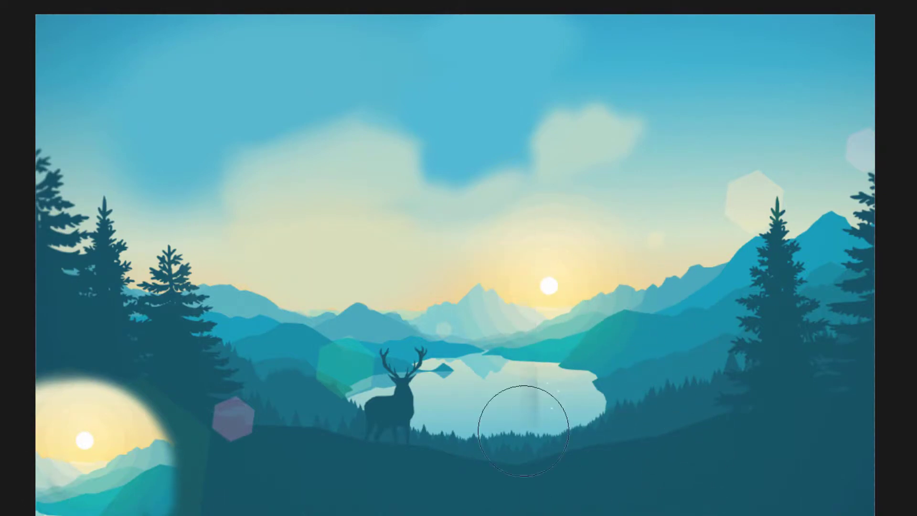
mouse_move(78, 424)
left_mouse_down()
mouse_move(84, 433)
mouse_move(133, 434)
mouse_move(162, 407)
left_mouse_up()
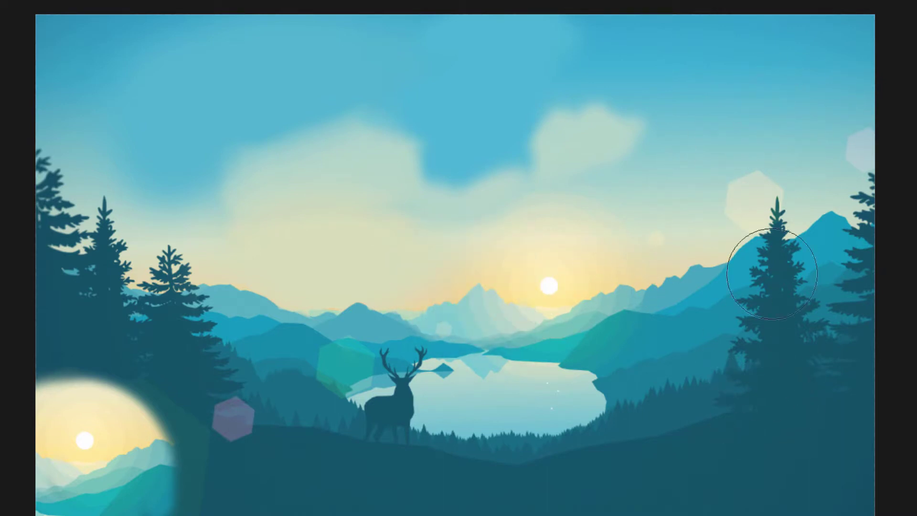
Step: Extend the cloned scenery up over the picture's left trees and across the dark foreground below the deer
mouse_move(537, 293)
left_mouse_down()
mouse_move(557, 297)
mouse_move(534, 273)
mouse_move(577, 332)
mouse_move(514, 288)
left_mouse_up()
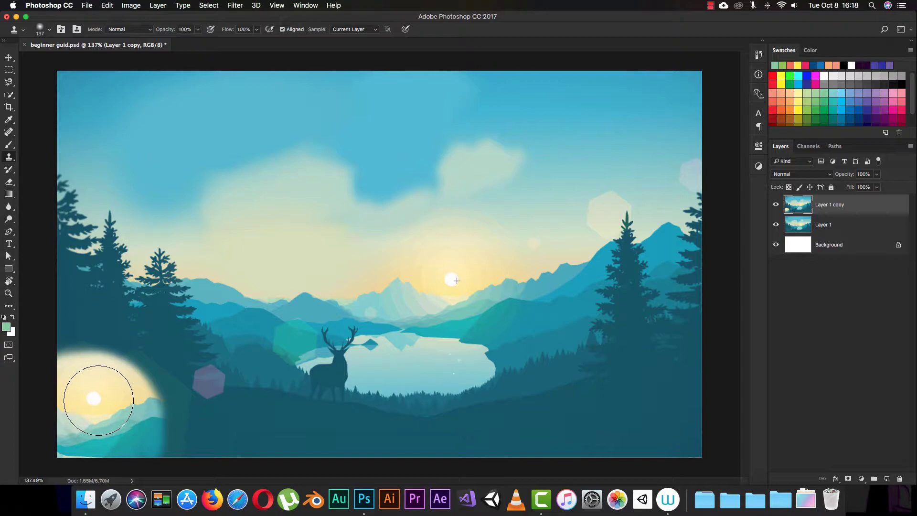
mouse_move(93, 381)
left_mouse_down()
mouse_move(101, 253)
mouse_move(155, 390)
mouse_move(278, 418)
left_mouse_up()
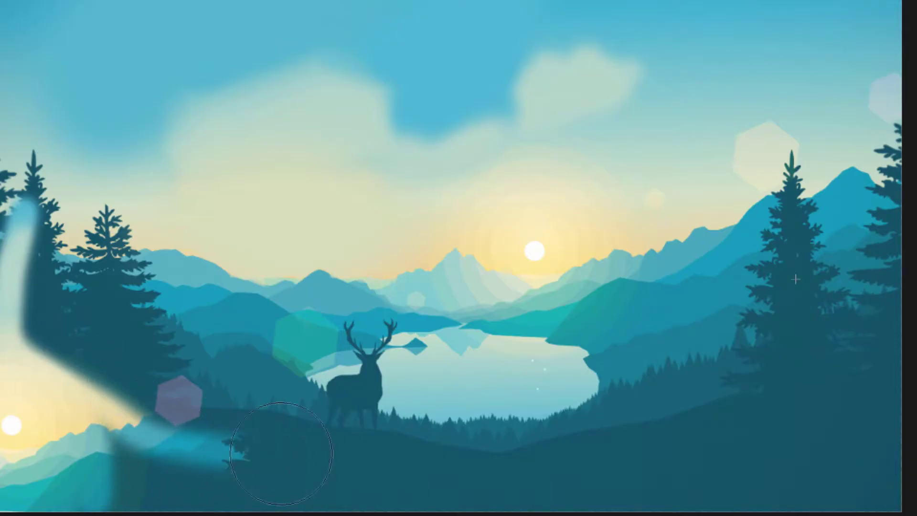
left_click_drag(282, 454, 387, 460)
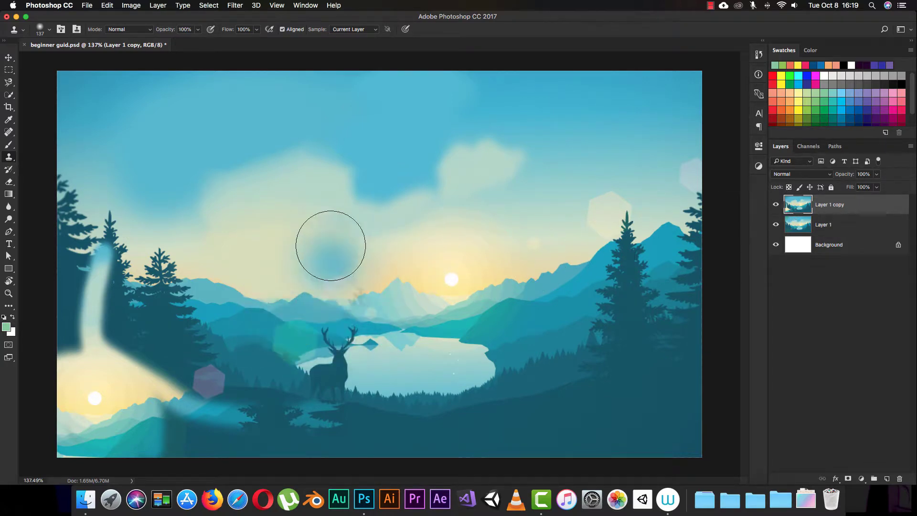
Step: Undo the clone strokes and the layer duplication, and check the step-backward and step-forward commands
key("alt+super+z")
key("alt+super+z")
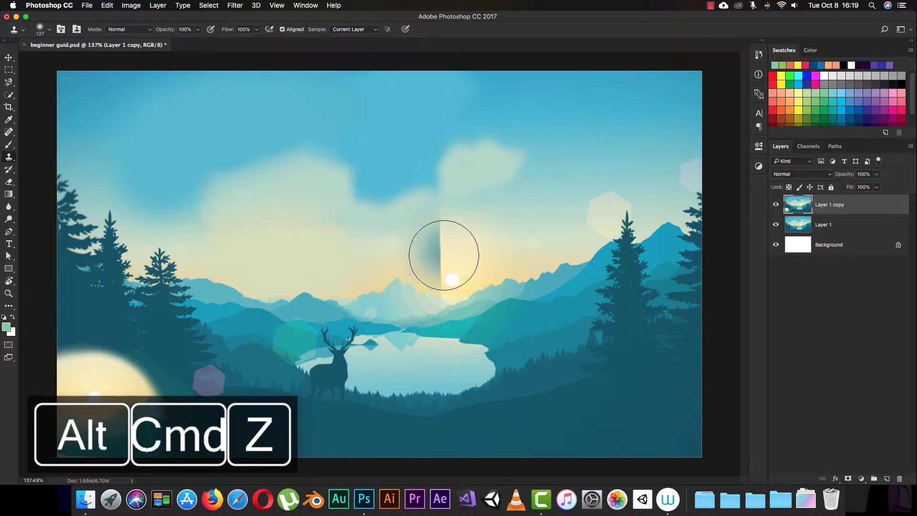
key("alt+super+z")
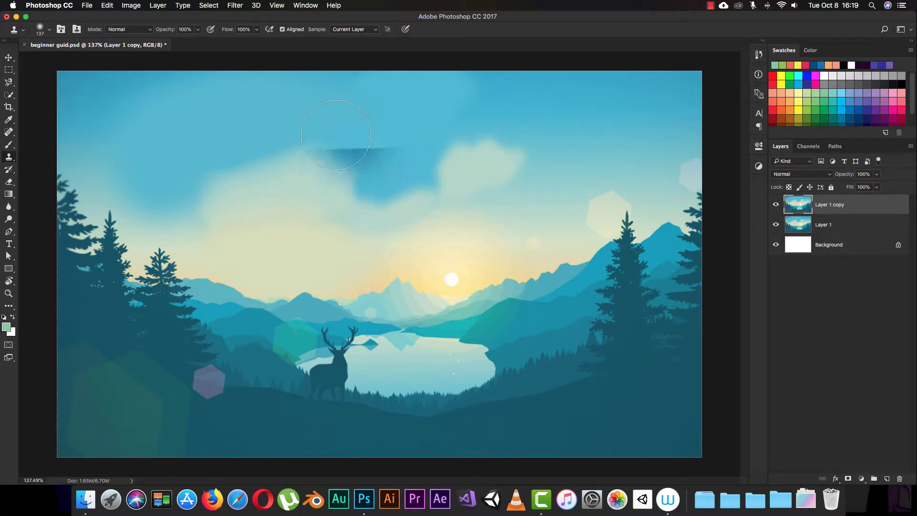
key("alt+super+z")
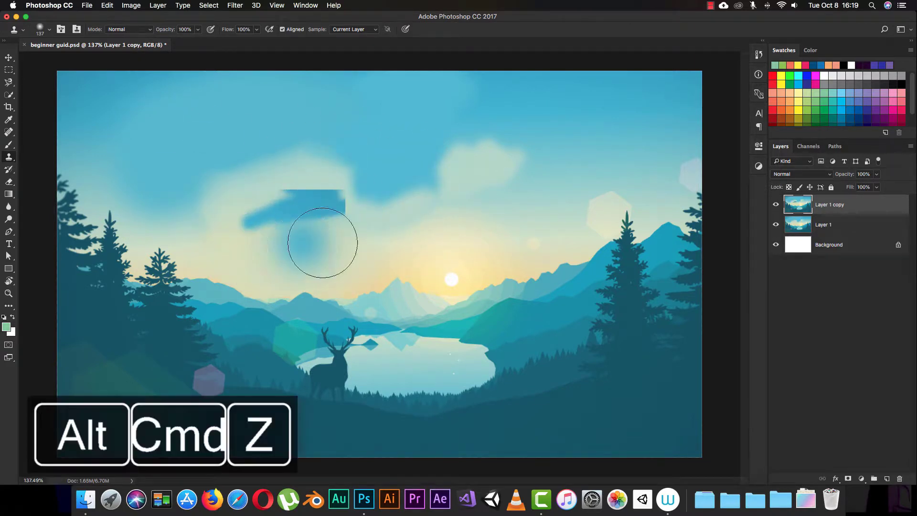
key("alt+super+z")
key("alt+super+z")
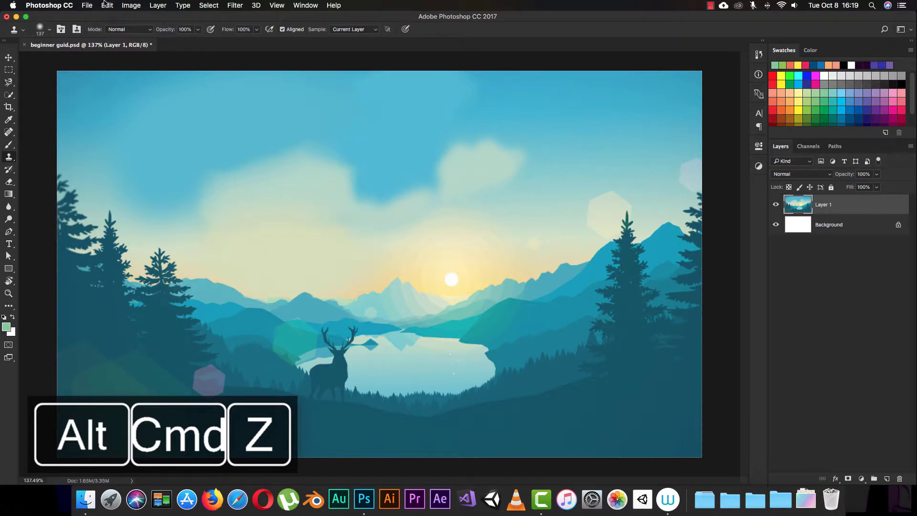
left_click(106, 5)
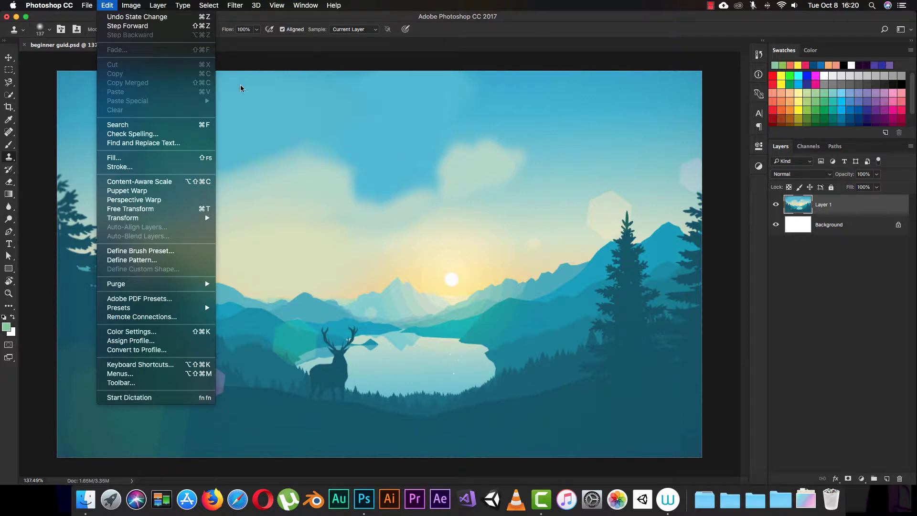
left_click(364, 206)
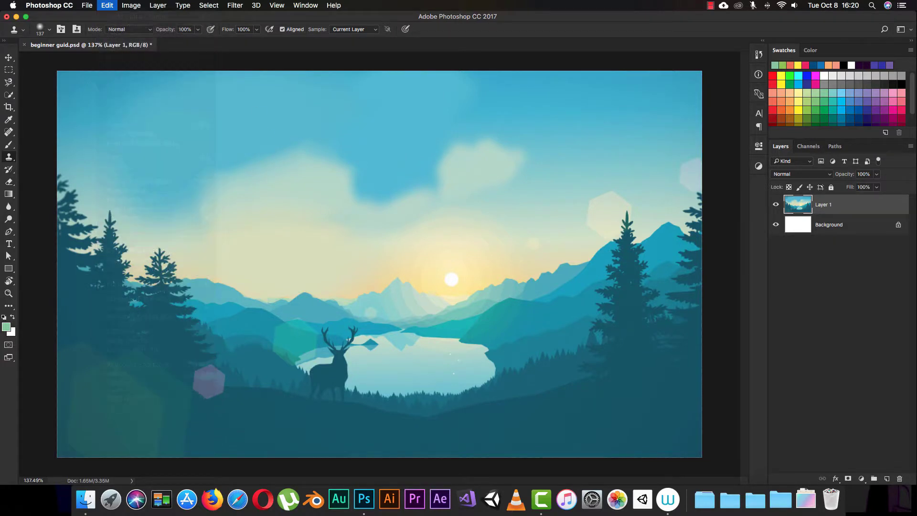
Step: Switch to the Pattern Stamp tool and view its brush size and hardness settings
left_click(9, 157)
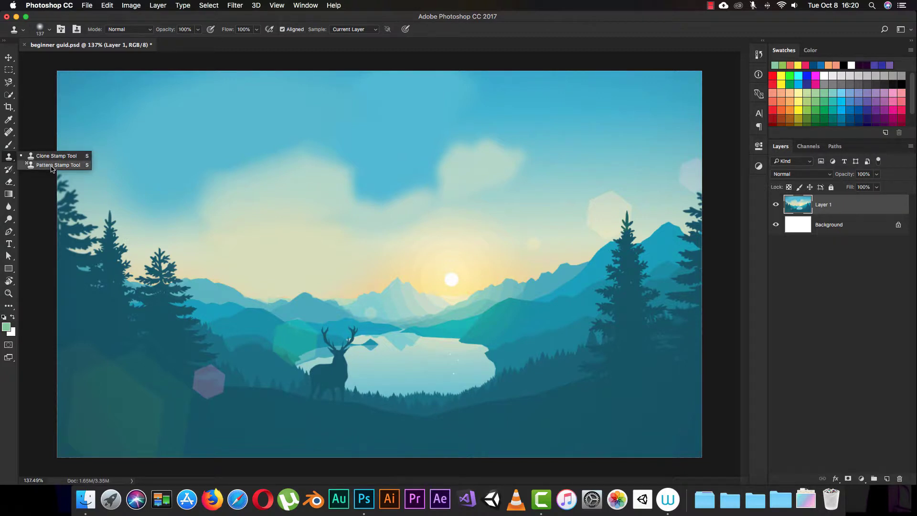
left_click(51, 165)
right_click(312, 222)
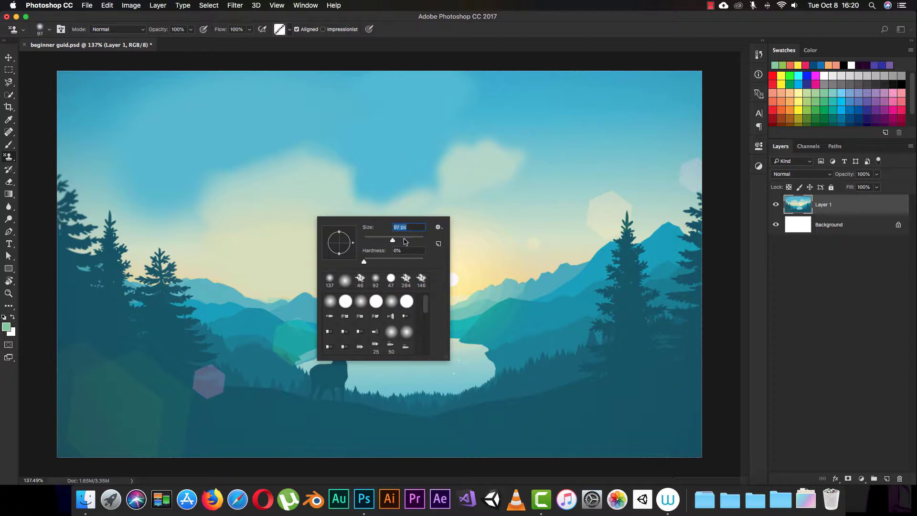
left_click(516, 25)
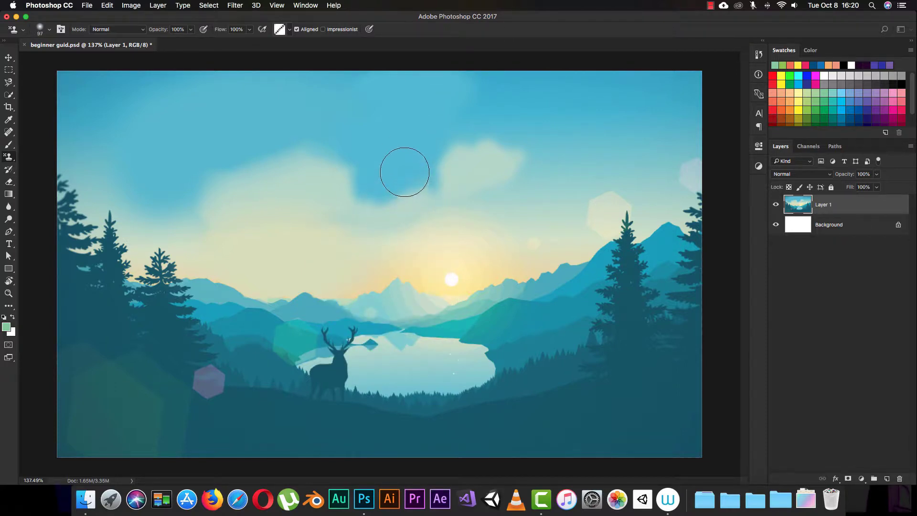
Step: Stamp single dabs of the diagonal-line pattern between the clouds and paint a broad diagonal stroke of it across the sky
left_click(397, 174)
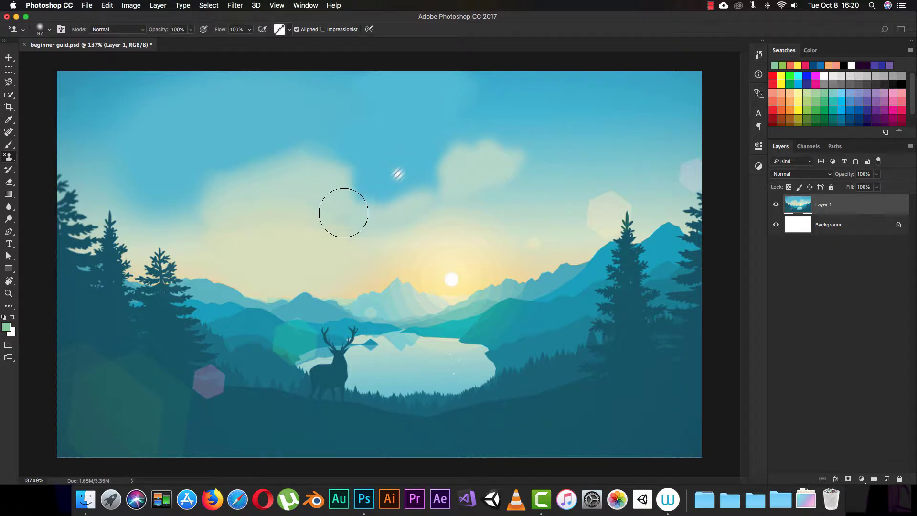
left_click(421, 154)
left_click(399, 150)
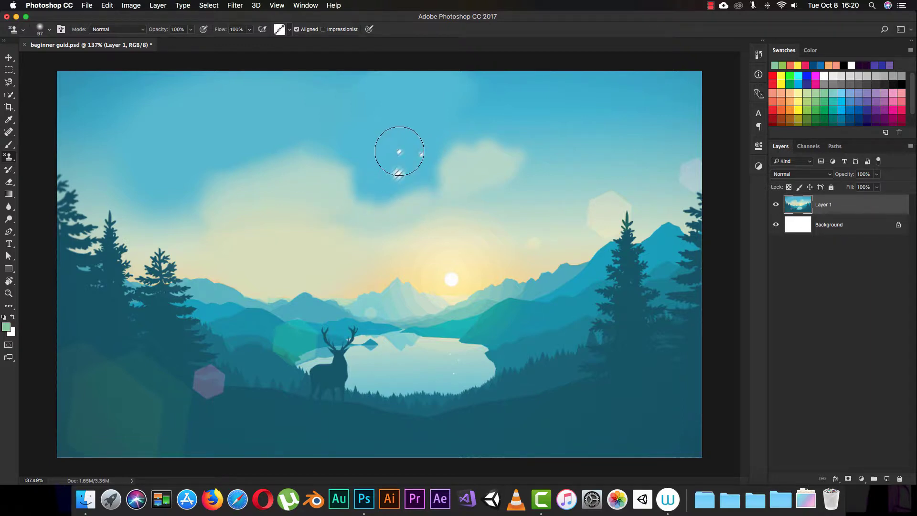
left_click(376, 185)
left_click(389, 170)
left_click(371, 170)
left_click(385, 145)
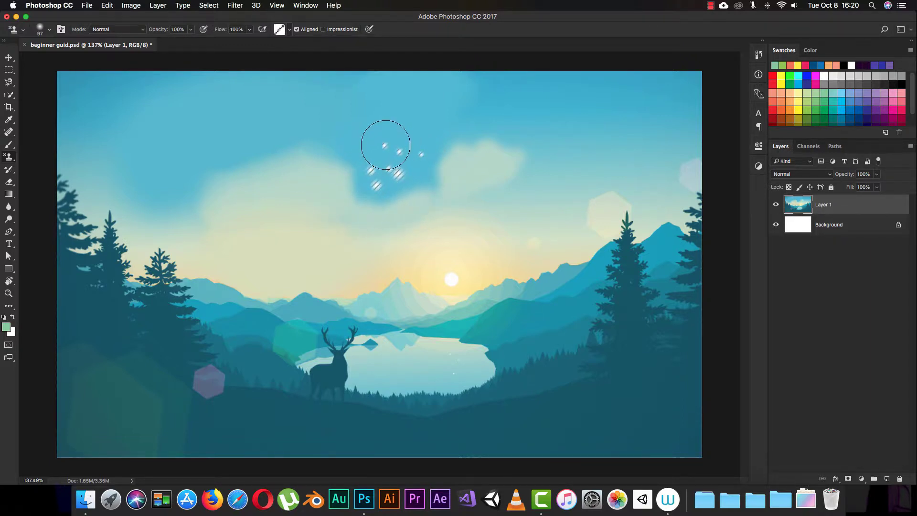
mouse_move(430, 125)
left_mouse_down()
mouse_move(363, 180)
mouse_move(430, 118)
mouse_move(317, 191)
mouse_move(355, 181)
mouse_move(369, 194)
mouse_move(320, 234)
mouse_move(467, 132)
mouse_move(394, 162)
left_mouse_up()
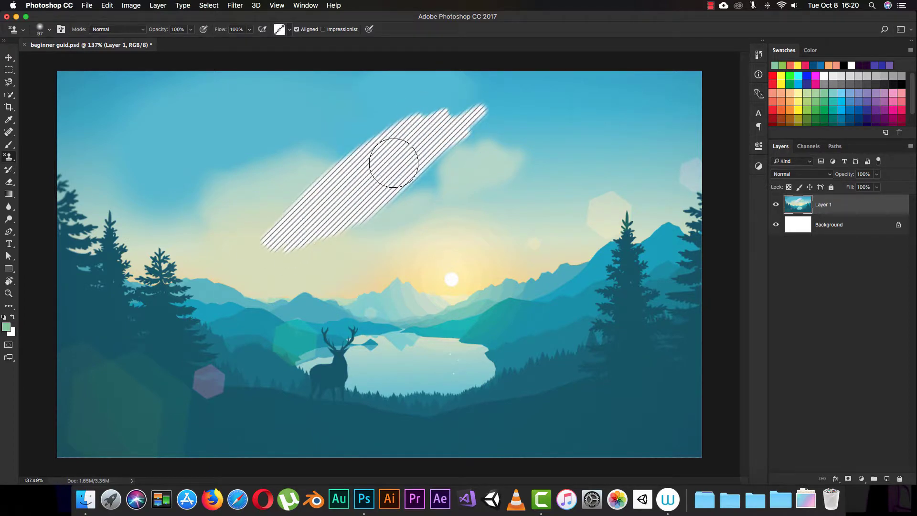
Step: Choose the yellow flower pattern for the Pattern Stamp and paint a broad diagonal patch of it across the sky
left_click(285, 32)
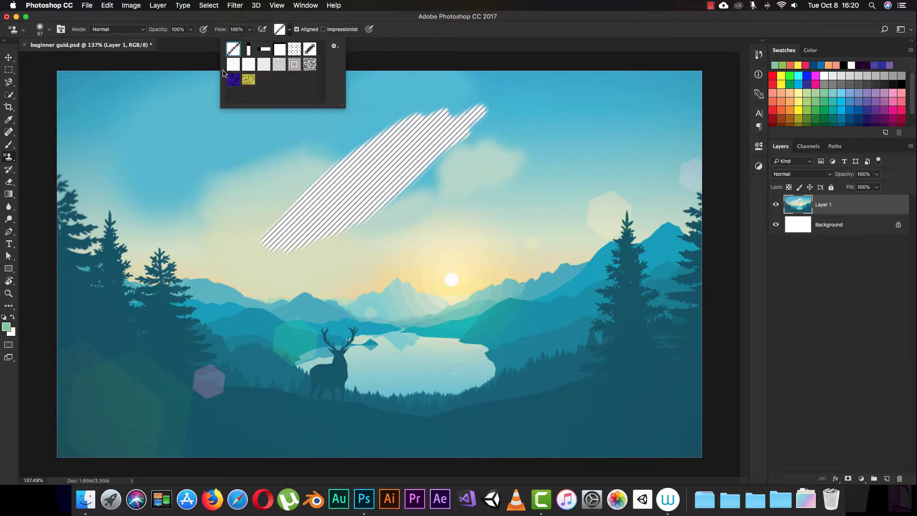
left_click(249, 80)
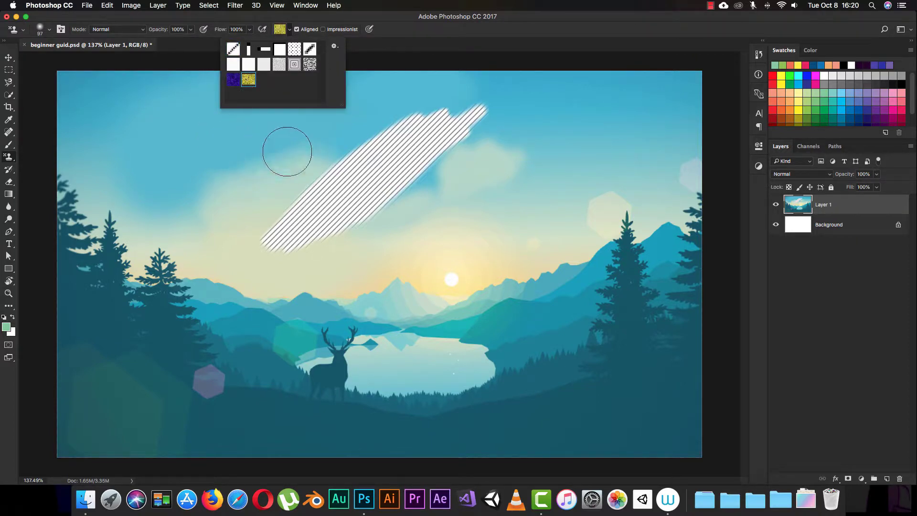
mouse_move(318, 147)
left_mouse_down()
mouse_move(260, 199)
mouse_move(356, 132)
mouse_move(287, 215)
mouse_move(344, 125)
mouse_move(316, 197)
mouse_move(382, 99)
mouse_move(293, 211)
mouse_move(272, 211)
mouse_move(255, 229)
mouse_move(301, 149)
left_mouse_up()
Step: Undo the yellow flower strokes and the diagonal-line pattern strokes in the sky
key("super+z")
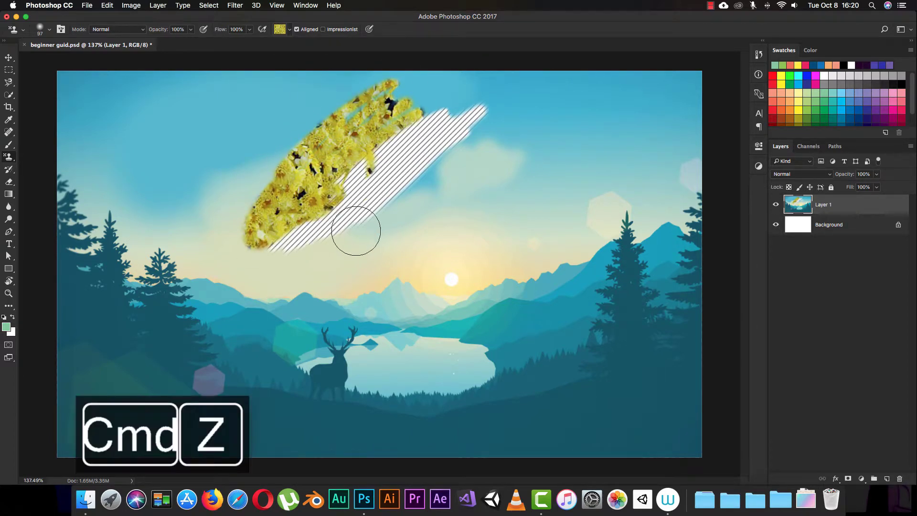
key("alt+super+z")
key("alt+super+z")
key("alt+super+z")
key("alt+super+z")
key("alt+super+z")
key("alt+super+z")
key("alt+super+z")
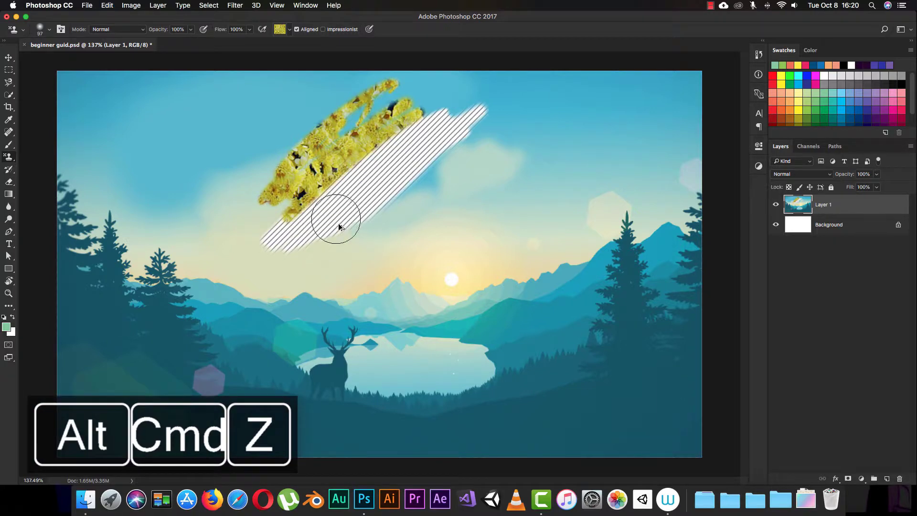
key("alt+super+z")
key("alt+super+z")
key("alt+super+z")
key("alt+super+z")
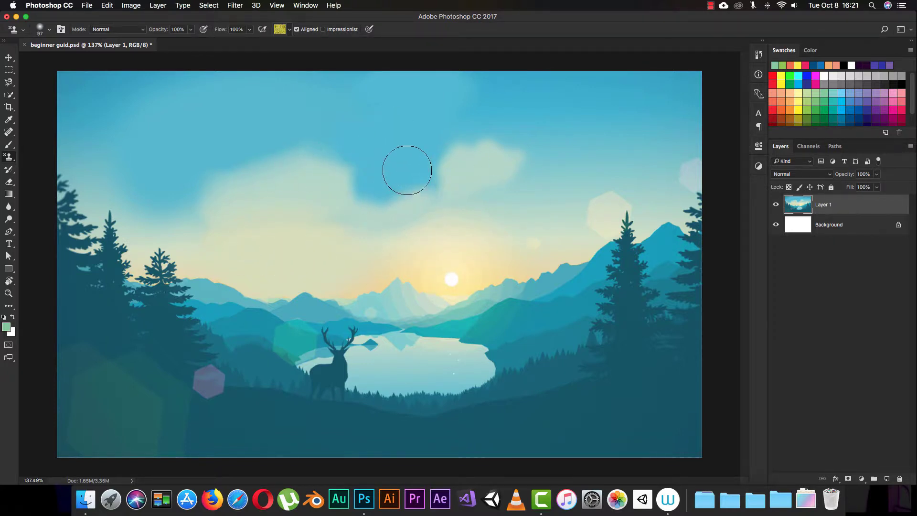
Step: Append the Artist Surfaces set to the Pattern Stamp's current patterns
left_click(288, 33)
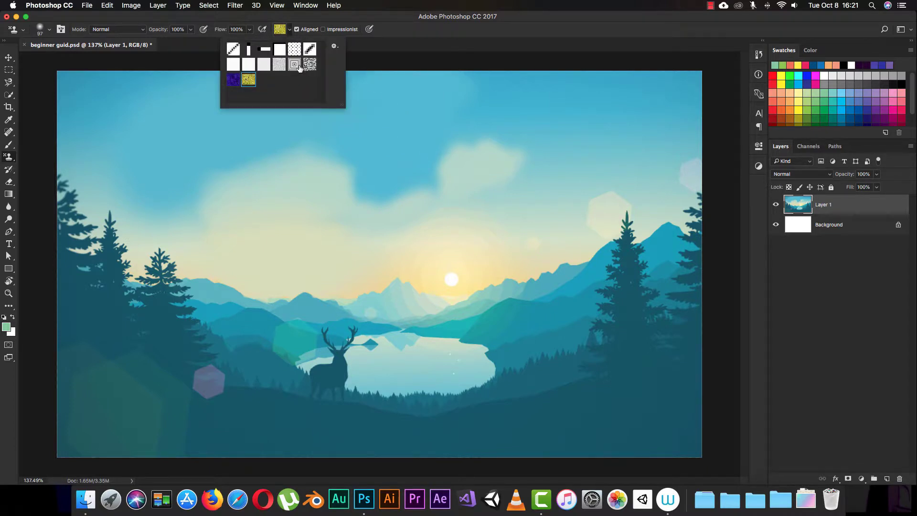
left_click(333, 46)
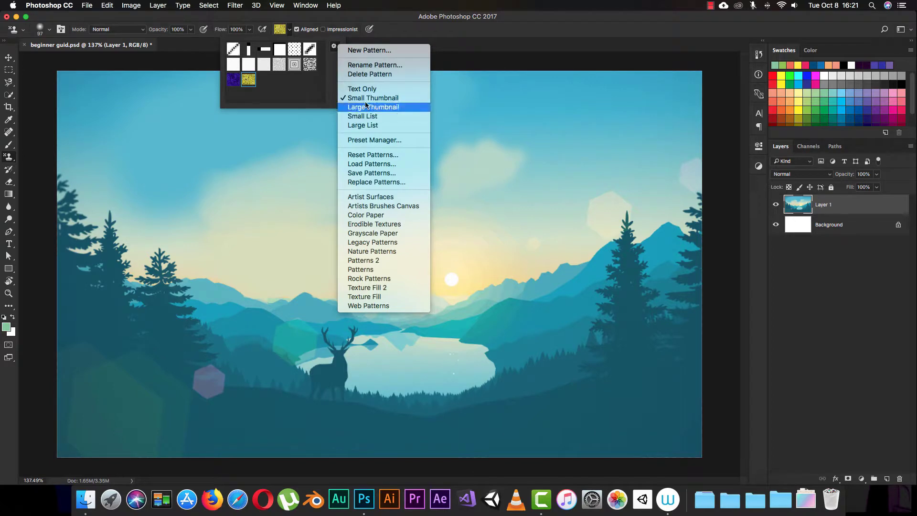
left_click(370, 197)
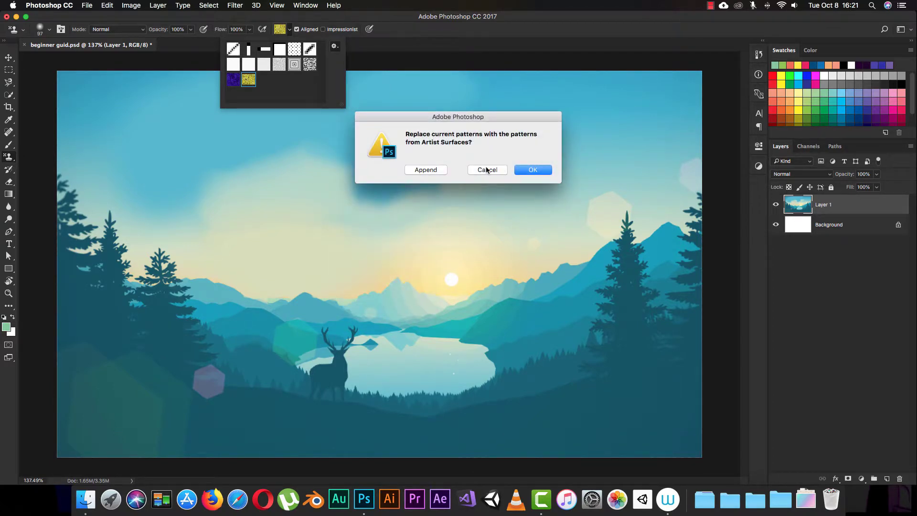
left_click(432, 169)
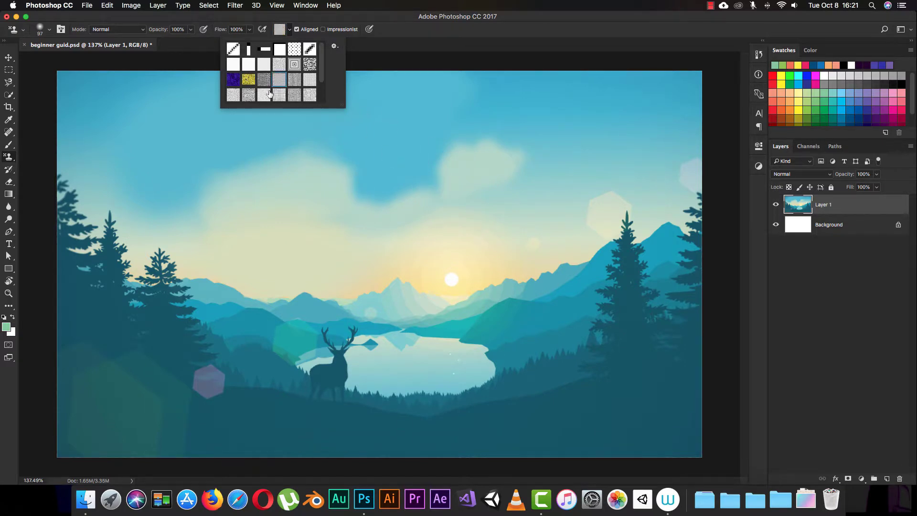
Step: Paint a patch of the grey textured surface pattern between the clouds, and undo it
left_click(348, 174)
mouse_move(348, 173)
left_mouse_down()
mouse_move(378, 190)
mouse_move(414, 183)
mouse_move(356, 182)
mouse_move(382, 155)
mouse_move(331, 206)
mouse_move(331, 239)
left_mouse_up()
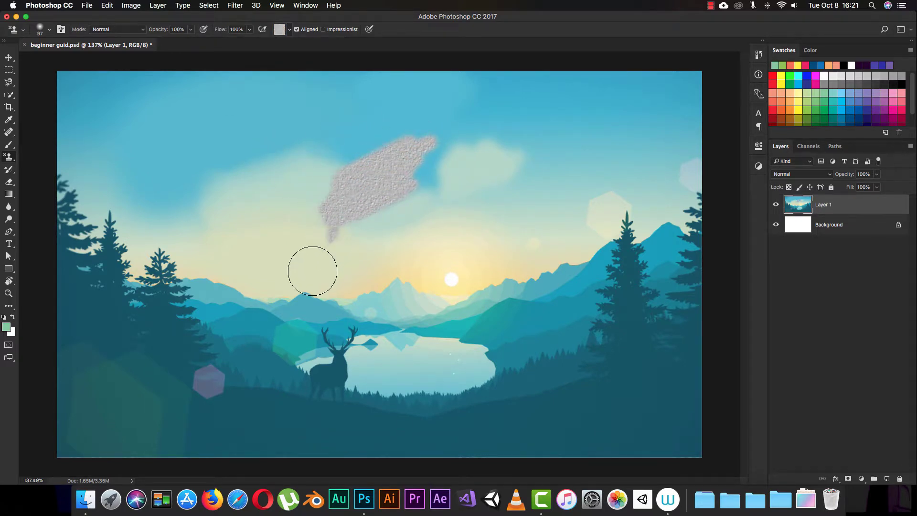
key("alt+super+z")
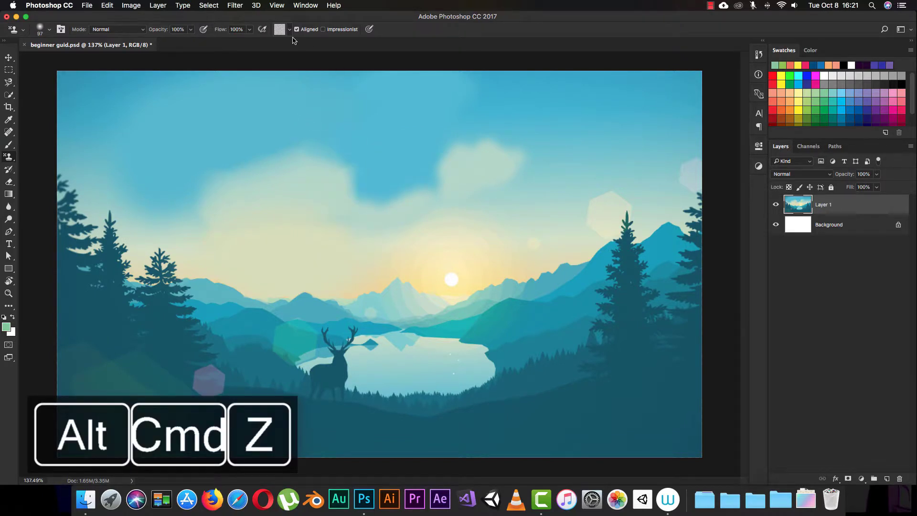
Step: Look through the appended patterns and the list of other available pattern sets
left_click(289, 30)
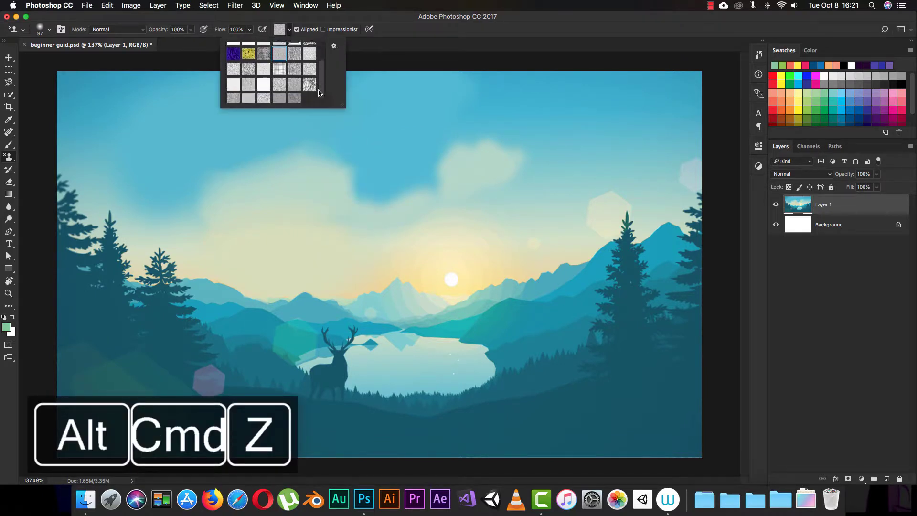
left_click(334, 47)
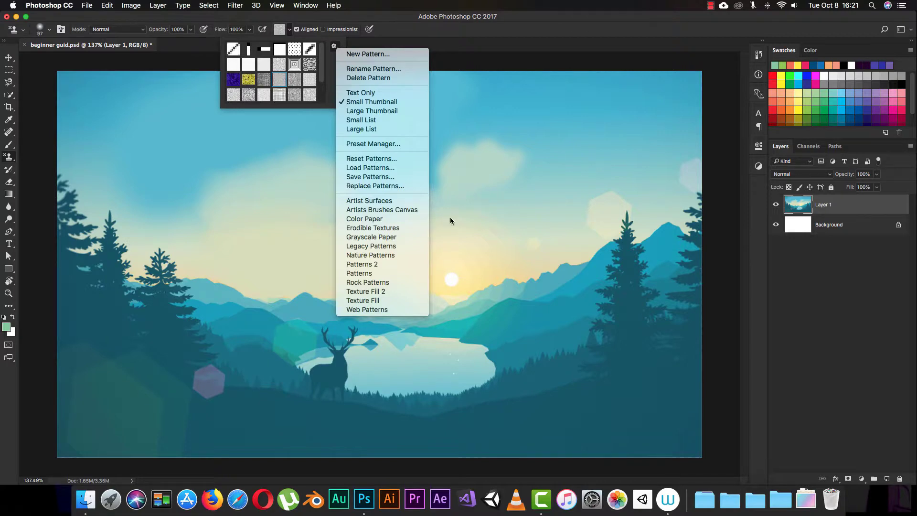
left_click(313, 182)
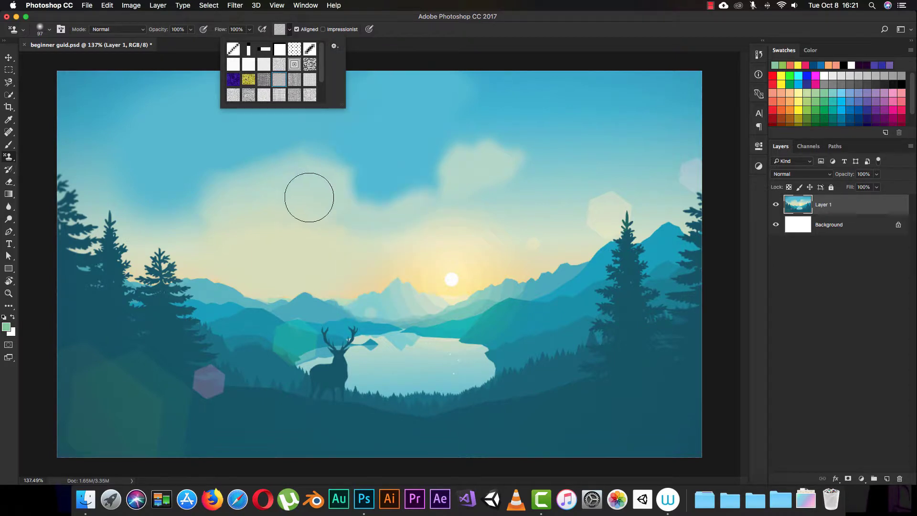
left_click(290, 32)
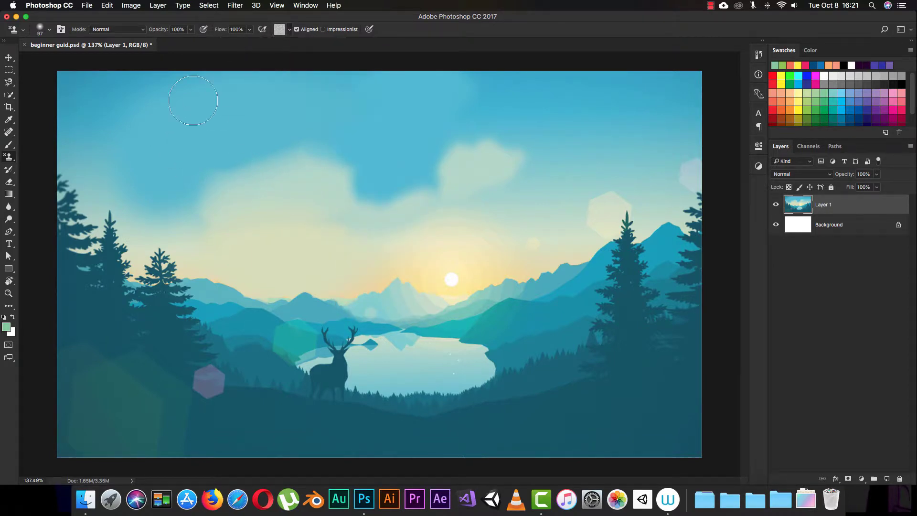
Step: View the variants of the Eraser and History Brush tools and return to the standard Eraser tool
left_click(9, 183)
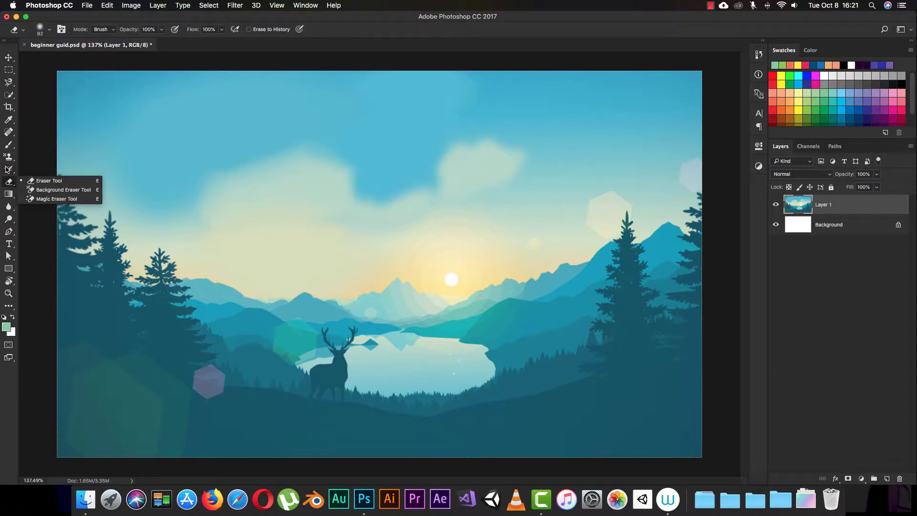
left_click(9, 170)
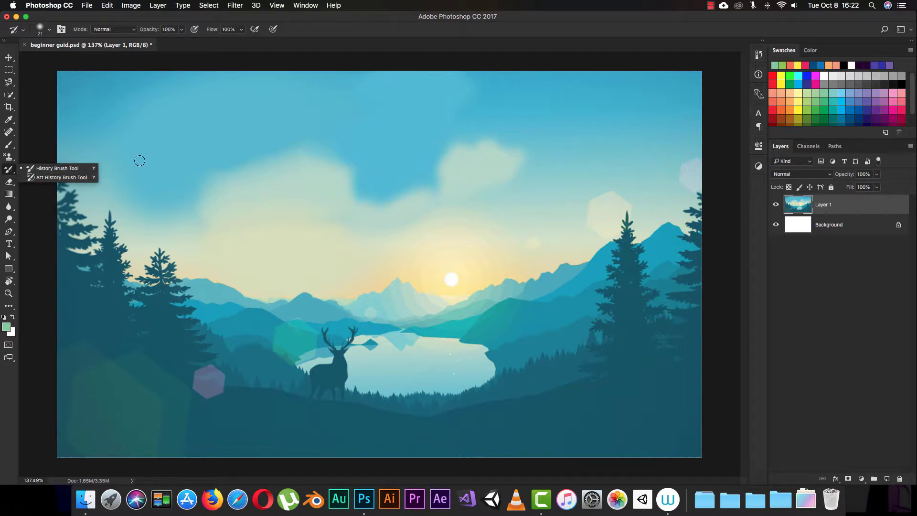
left_click(60, 170)
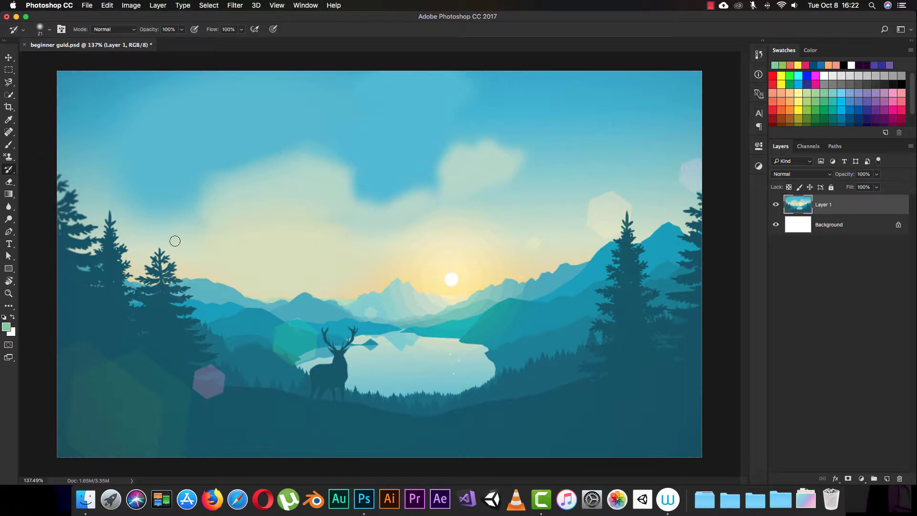
left_click_drag(9, 181, 40, 184)
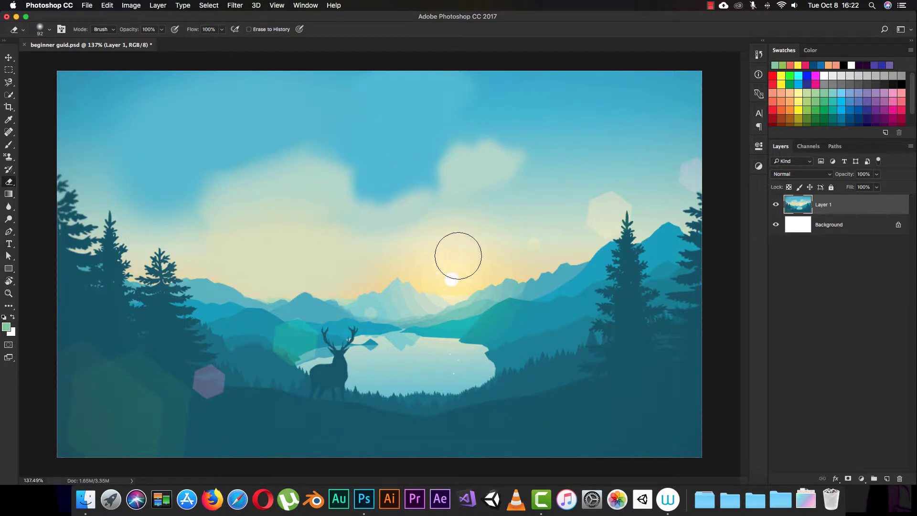
Step: Duplicate Layer 1 and brush a large soft green oval over the clouds on a new layer above the copy
key("super+j")
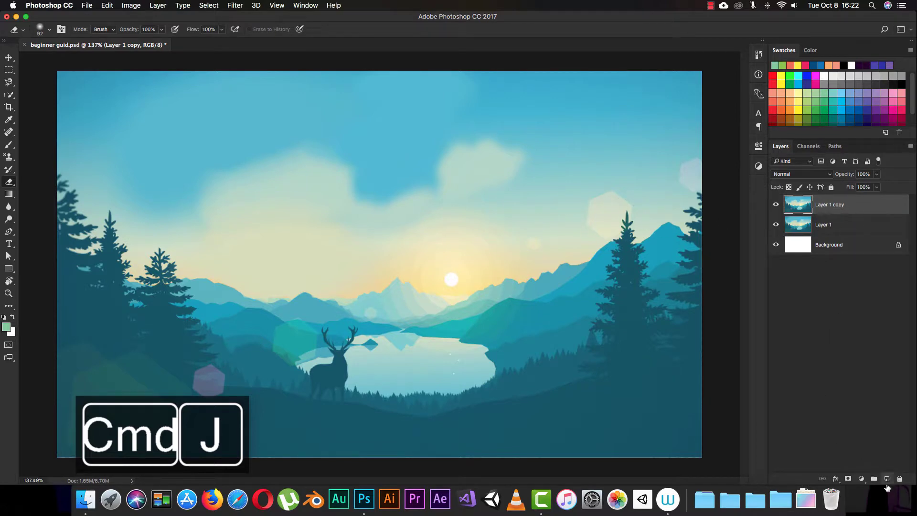
left_click(887, 479)
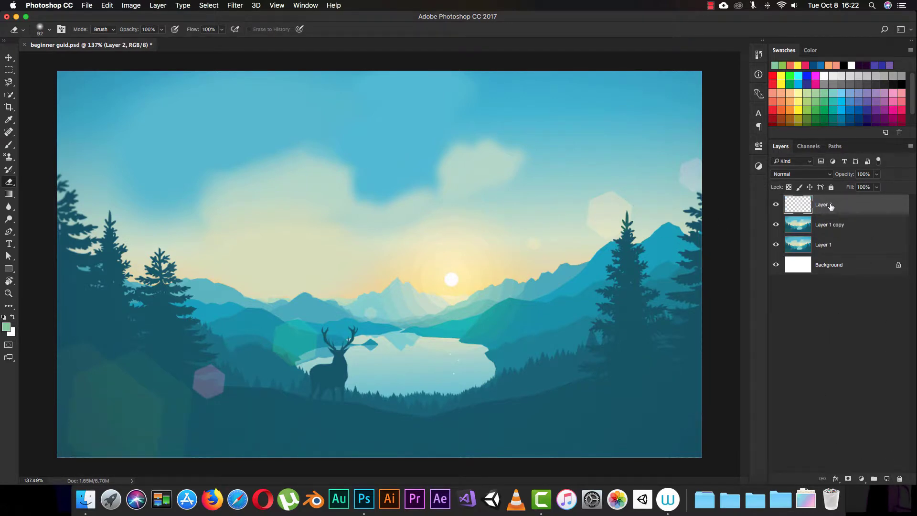
key("b")
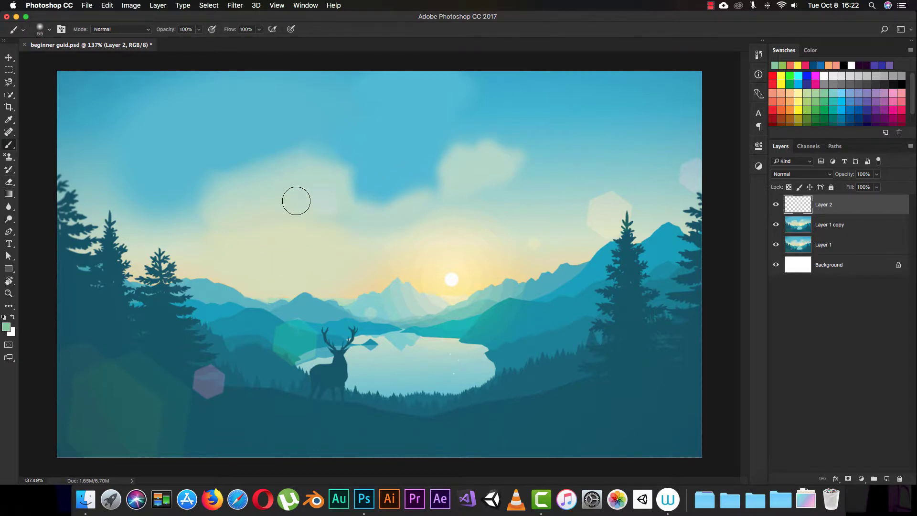
mouse_move(421, 119)
left_mouse_down()
mouse_move(366, 144)
mouse_move(408, 163)
mouse_move(379, 141)
mouse_move(425, 143)
mouse_move(346, 164)
mouse_move(287, 204)
mouse_move(387, 146)
mouse_move(323, 209)
mouse_move(385, 165)
mouse_move(321, 204)
left_mouse_up()
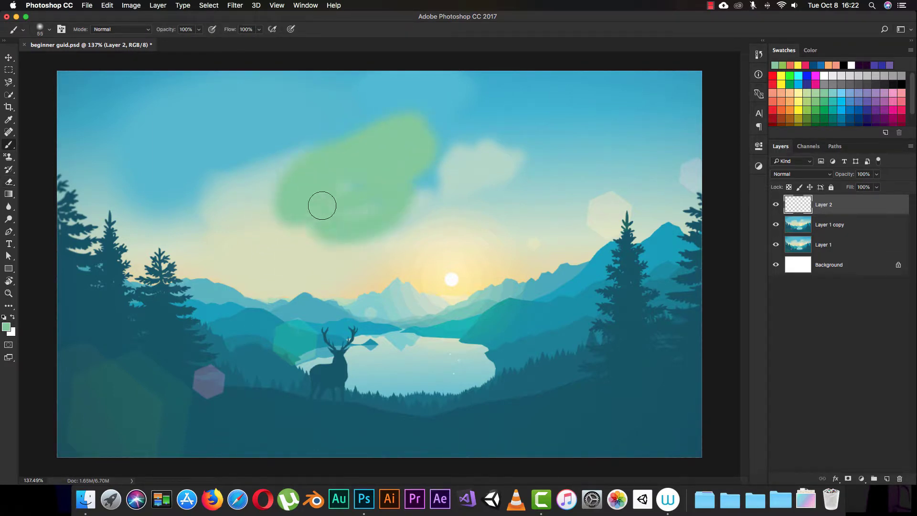
mouse_move(349, 152)
left_mouse_down()
mouse_move(420, 182)
mouse_move(311, 172)
mouse_move(423, 166)
mouse_move(308, 199)
mouse_move(402, 153)
mouse_move(313, 233)
left_mouse_up()
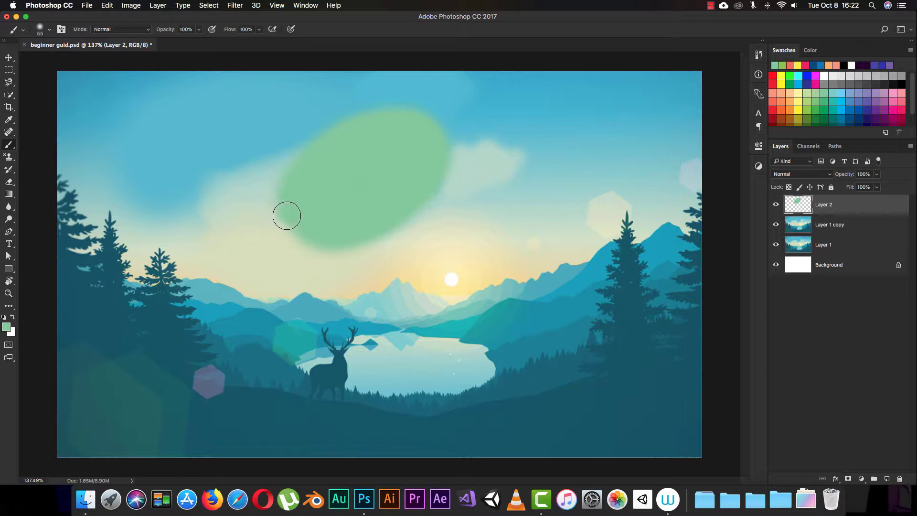
Step: Erase the entire green oval from Layer 2 with the standard Eraser tool
key("e")
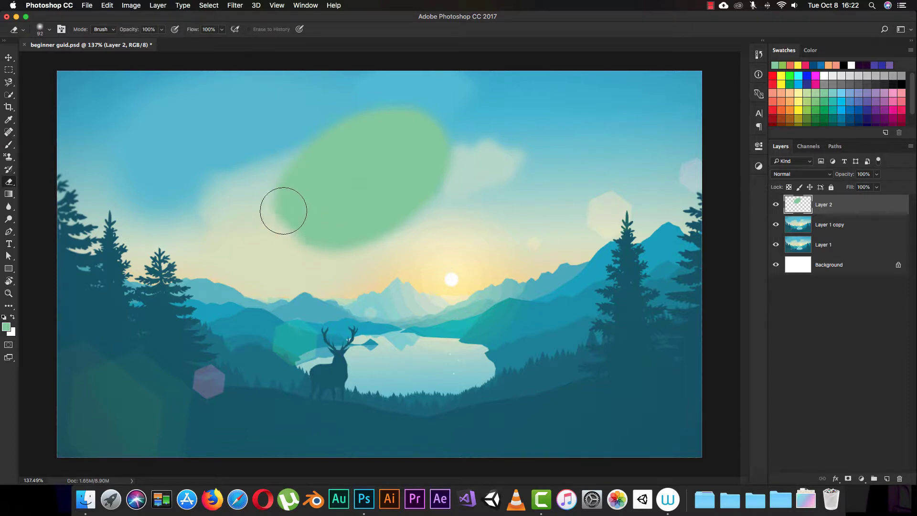
right_click(10, 186)
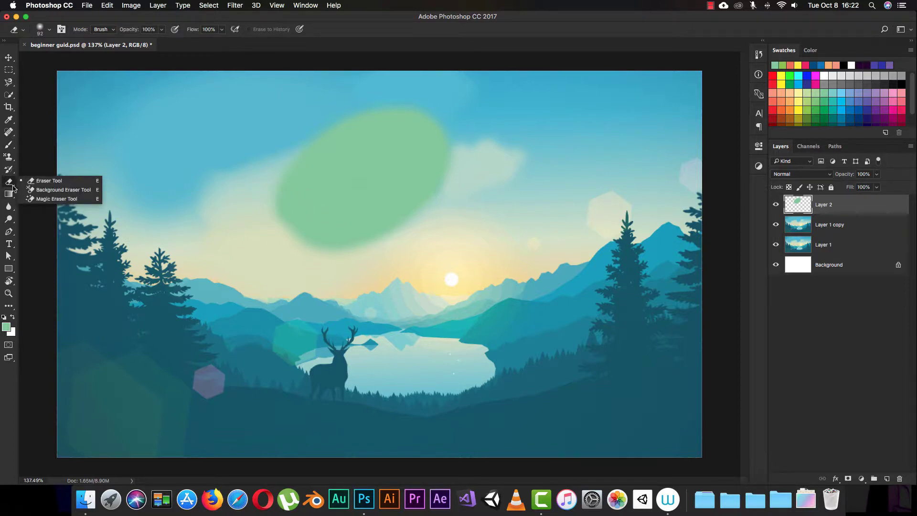
left_click(85, 182)
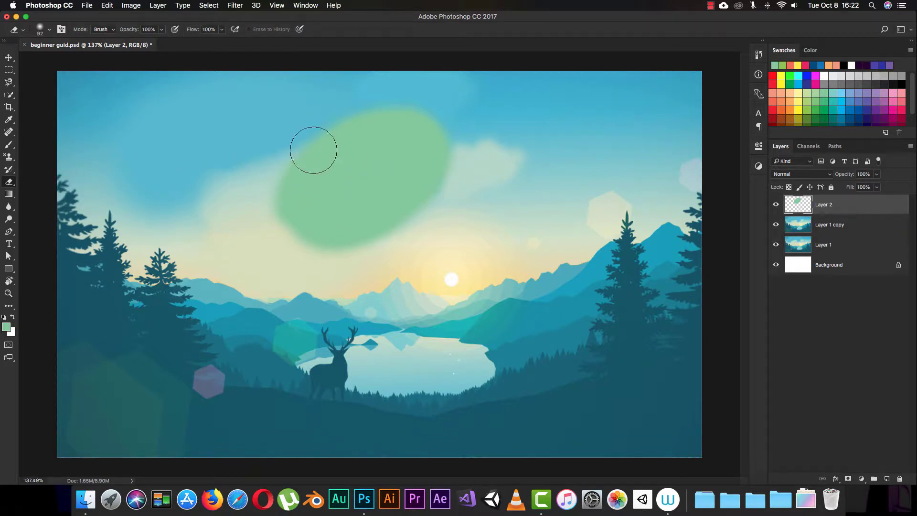
mouse_move(332, 119)
left_mouse_down()
mouse_move(284, 184)
mouse_move(318, 146)
mouse_move(283, 203)
mouse_move(400, 155)
mouse_move(359, 173)
mouse_move(350, 138)
mouse_move(382, 115)
mouse_move(302, 148)
mouse_move(314, 143)
mouse_move(282, 223)
mouse_move(357, 168)
mouse_move(302, 180)
mouse_move(313, 194)
mouse_move(419, 127)
mouse_move(418, 114)
mouse_move(299, 145)
mouse_move(403, 154)
mouse_move(461, 129)
mouse_move(407, 162)
mouse_move(406, 178)
mouse_move(424, 170)
mouse_move(375, 190)
mouse_move(412, 163)
mouse_move(451, 175)
mouse_move(368, 210)
mouse_move(356, 202)
mouse_move(376, 208)
mouse_move(362, 206)
mouse_move(380, 186)
mouse_move(444, 190)
mouse_move(399, 212)
mouse_move(400, 223)
mouse_move(350, 211)
left_mouse_up()
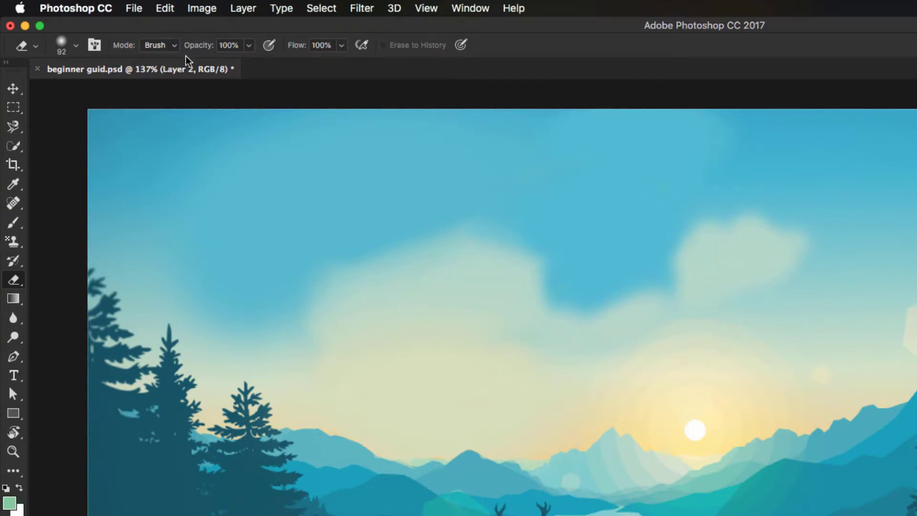
Step: Set the Eraser's mode to Pencil and view the Brush tool's variants, selecting the standard Brush tool
left_click(174, 45)
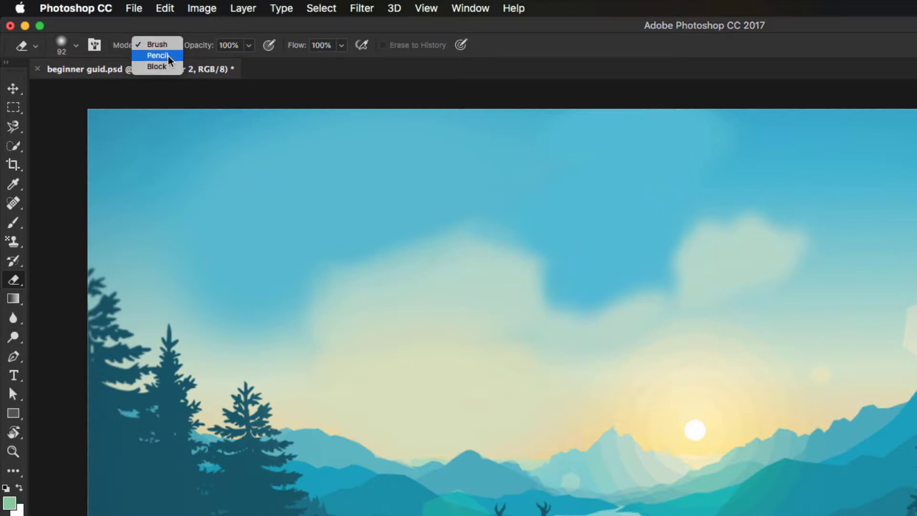
left_click(163, 56)
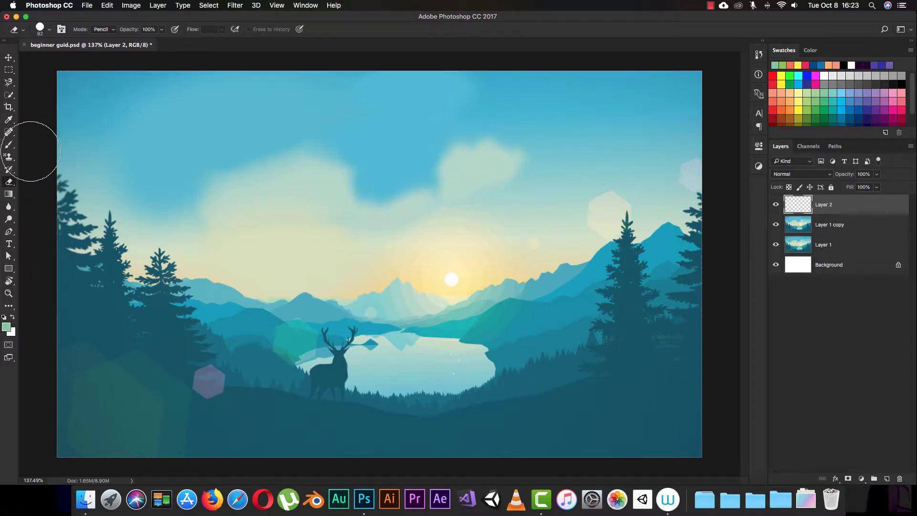
left_click(9, 145)
right_click(11, 147)
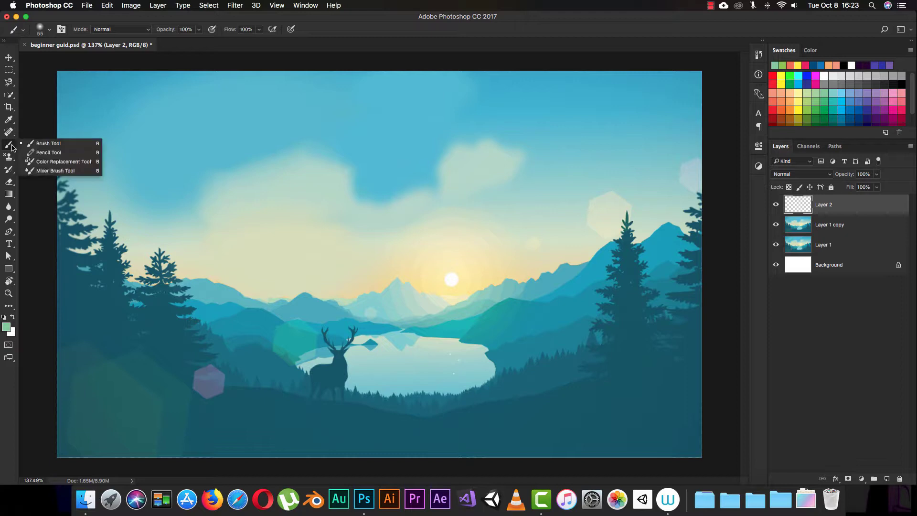
left_click(55, 144)
Step: Return to the Eraser tool and set its mode to Brush
left_click(15, 183)
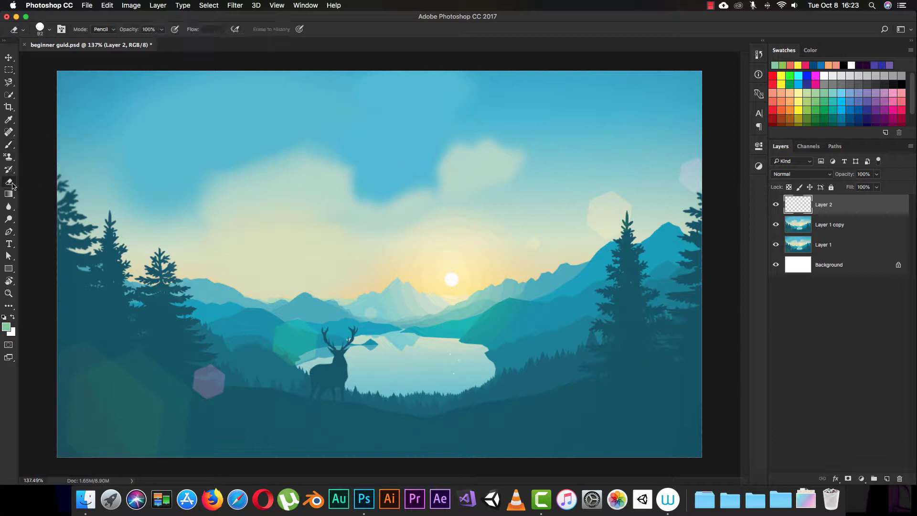
left_click(38, 184)
left_click(109, 31)
left_click(110, 34)
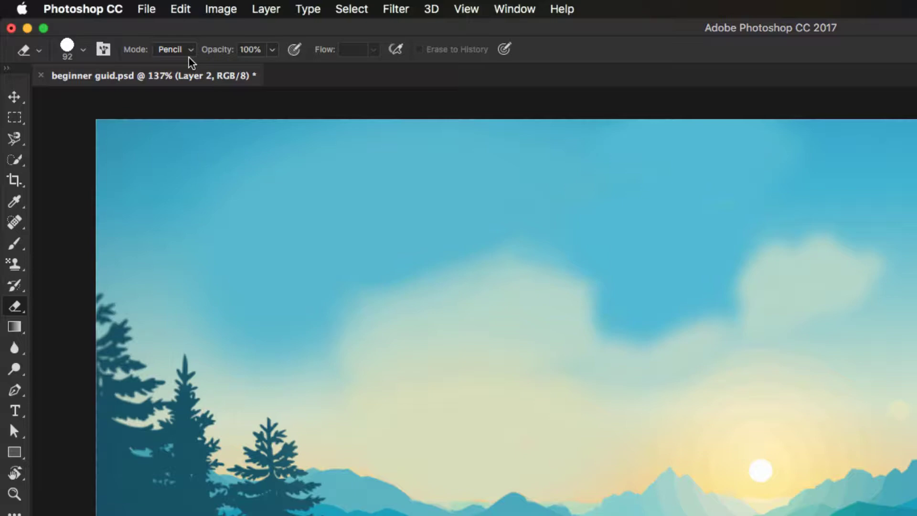
left_click(112, 30)
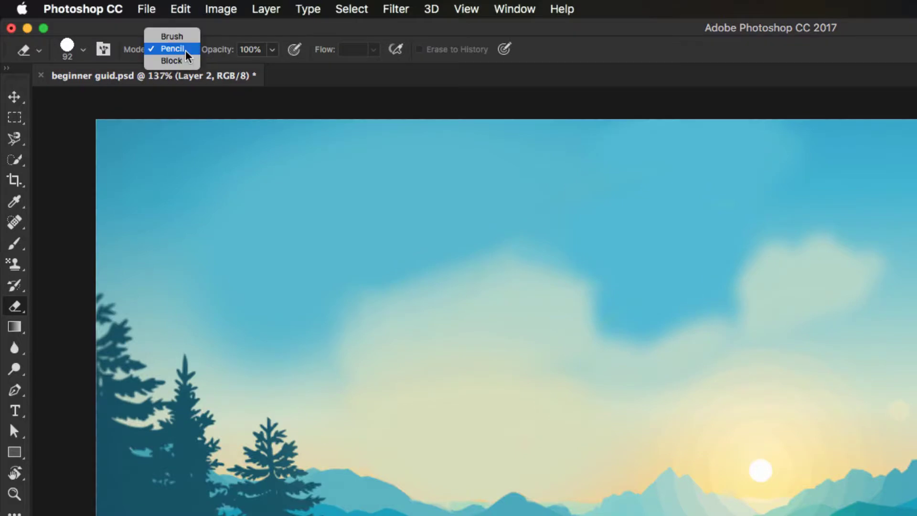
left_click(108, 20)
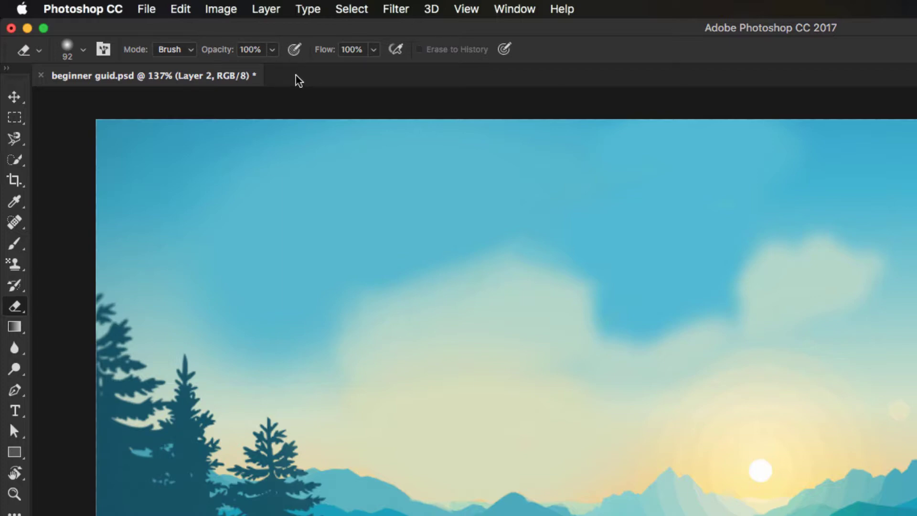
Step: Set the Eraser's opacity to 50% and brush a large soft green oval over the clouds on Layer 2
left_click(273, 50)
left_click_drag(271, 72, 238, 74)
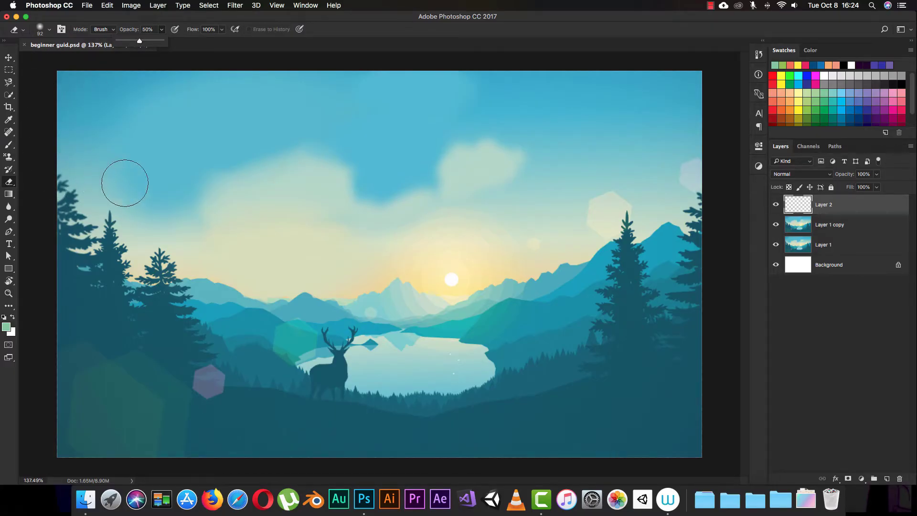
key("b")
mouse_move(306, 181)
left_mouse_down()
mouse_move(387, 188)
mouse_move(328, 219)
mouse_move(391, 178)
mouse_move(335, 236)
mouse_move(306, 203)
mouse_move(327, 231)
mouse_move(354, 232)
mouse_move(401, 195)
mouse_move(360, 162)
mouse_move(318, 226)
mouse_move(371, 164)
left_mouse_up()
key("e")
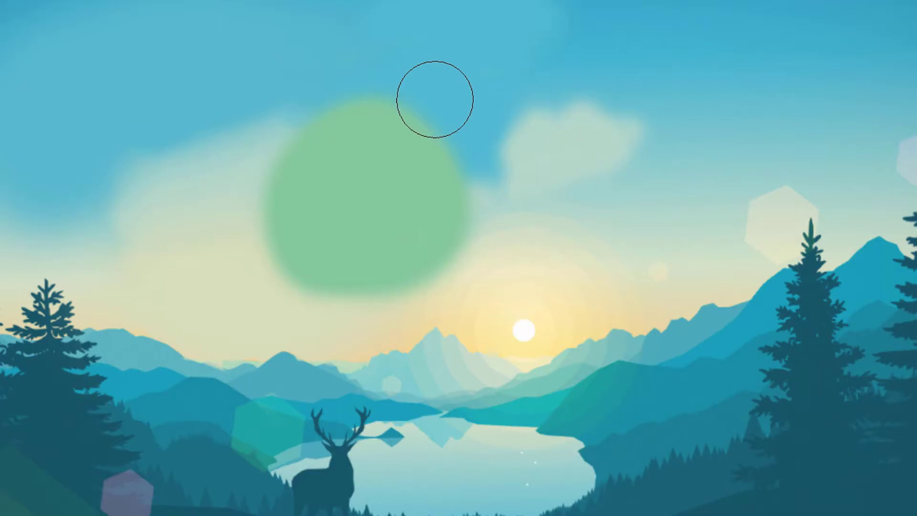
Step: Fade the whole green oval with the half-opacity Eraser and erase its centre a second time to compare the overlap
mouse_move(435, 99)
left_mouse_down()
mouse_move(424, 83)
mouse_move(364, 128)
mouse_move(377, 109)
mouse_move(360, 109)
mouse_move(395, 58)
mouse_move(384, 56)
mouse_move(344, 103)
mouse_move(359, 72)
mouse_move(348, 81)
mouse_move(340, 222)
mouse_move(464, 169)
mouse_move(443, 221)
mouse_move(475, 183)
mouse_move(422, 128)
mouse_move(348, 119)
mouse_move(372, 183)
mouse_move(445, 214)
mouse_move(355, 245)
mouse_move(301, 314)
mouse_move(434, 137)
mouse_move(306, 202)
mouse_move(385, 249)
mouse_move(352, 189)
mouse_move(332, 96)
mouse_move(385, 278)
left_mouse_up()
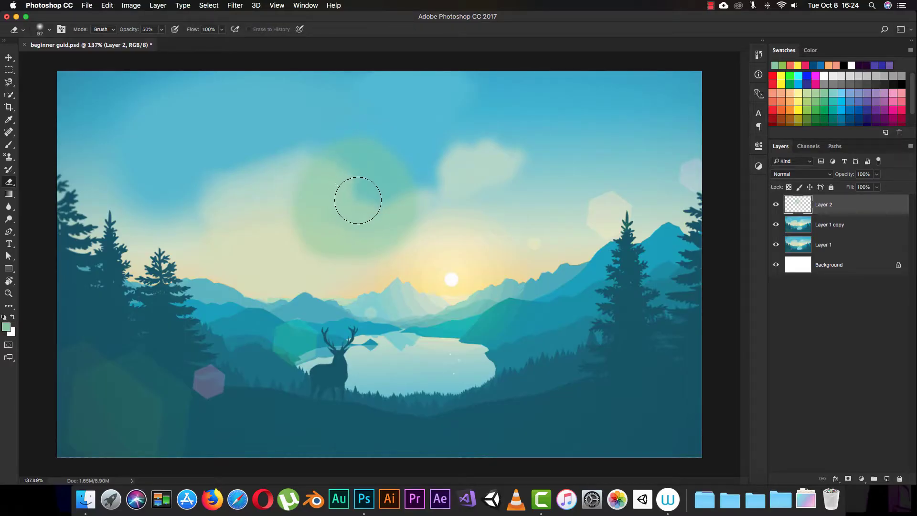
mouse_move(349, 196)
left_mouse_down()
mouse_move(368, 205)
mouse_move(357, 184)
mouse_move(345, 211)
mouse_move(368, 208)
mouse_move(339, 193)
mouse_move(358, 219)
mouse_move(363, 186)
mouse_move(350, 216)
mouse_move(380, 202)
mouse_move(340, 197)
mouse_move(379, 206)
mouse_move(361, 209)
mouse_move(412, 182)
left_mouse_up()
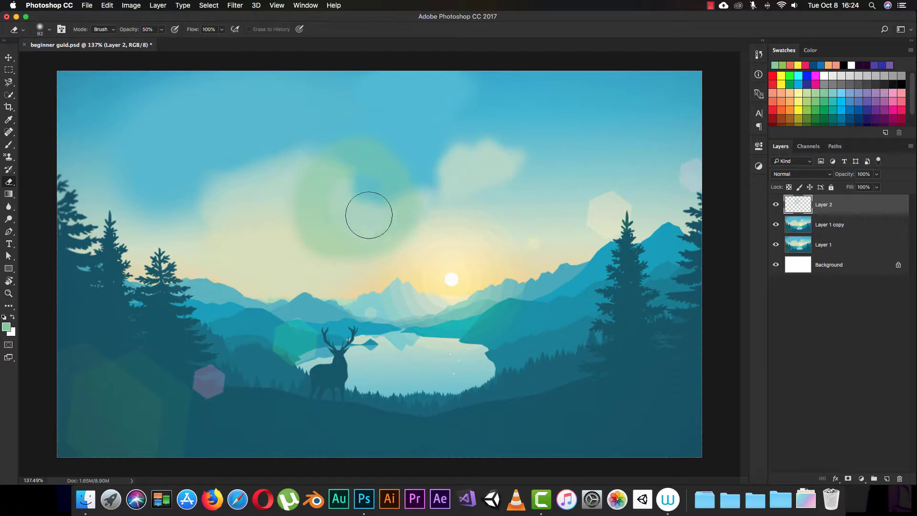
key("super+equal")
key("super+equal")
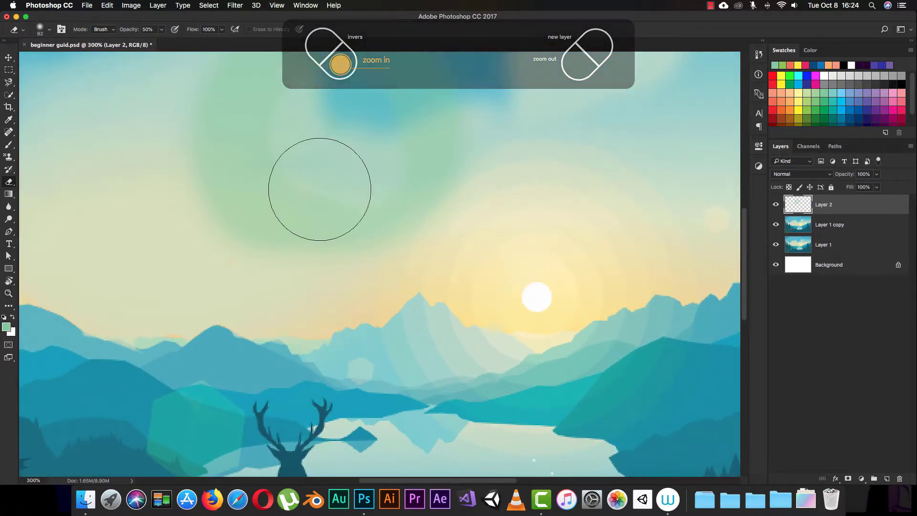
left_click_drag(406, 149, 399, 278)
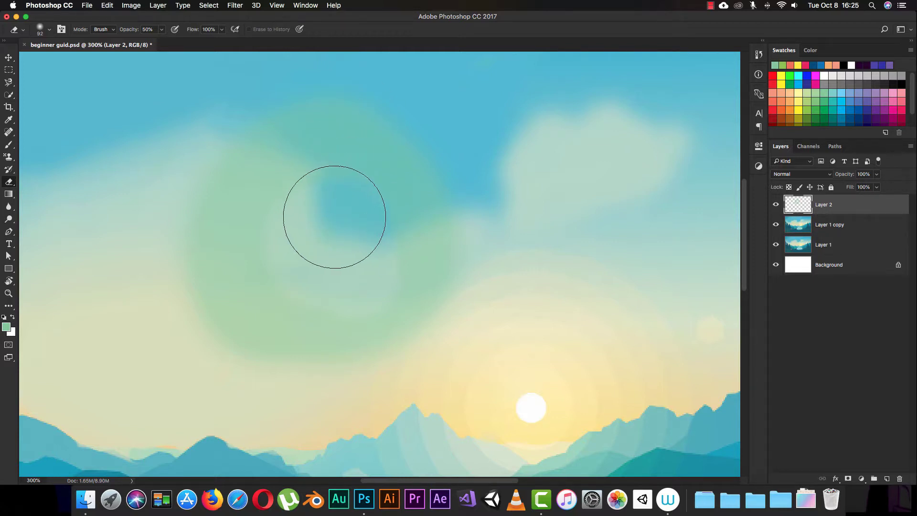
Step: Add a new layer and brush a second large solid green oval above the sun, beside the faded one
left_click_drag(437, 235, 352, 242)
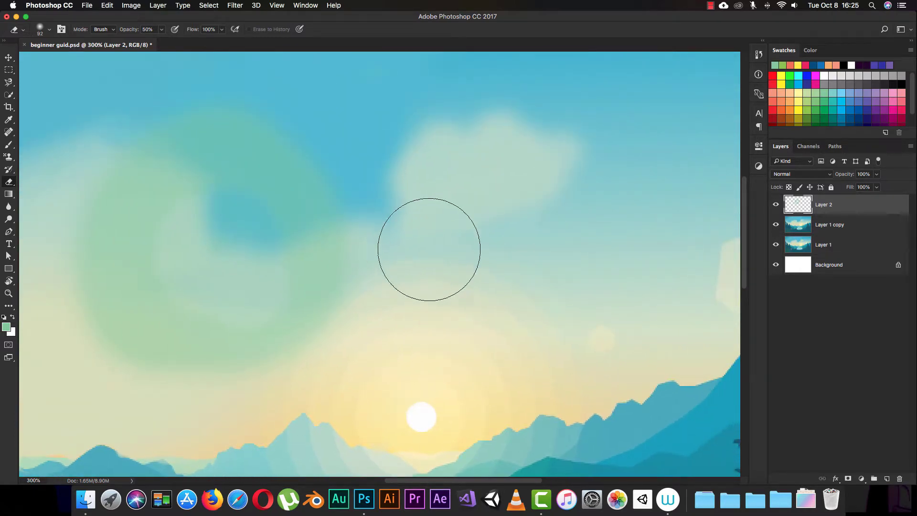
key("b")
mouse_move(560, 229)
left_mouse_down()
mouse_move(467, 221)
mouse_move(533, 250)
left_mouse_up()
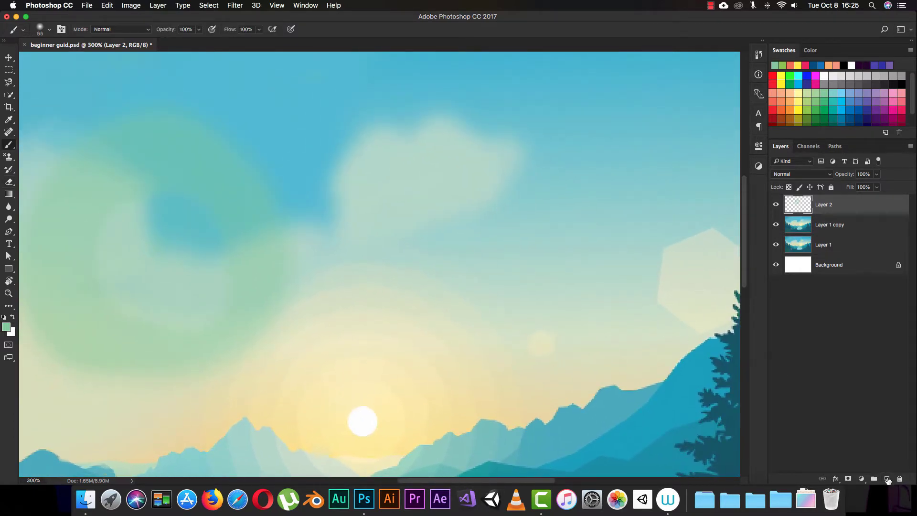
left_click(887, 478)
left_click_drag(518, 179, 539, 294)
mouse_move(569, 254)
left_mouse_down()
mouse_move(497, 278)
mouse_move(428, 267)
mouse_move(568, 222)
mouse_move(404, 340)
mouse_move(538, 191)
mouse_move(470, 328)
mouse_move(552, 198)
mouse_move(439, 335)
mouse_move(545, 237)
mouse_move(434, 261)
mouse_move(510, 250)
mouse_move(527, 231)
left_mouse_up()
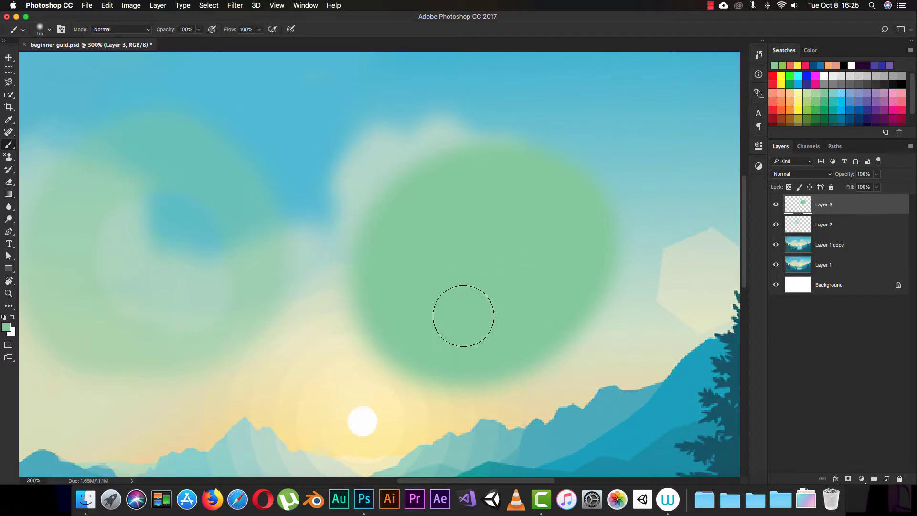
Step: Lower the opacity of Layer 3 to 50% and further to 25%
key("v")
left_click_drag(369, 266, 405, 260)
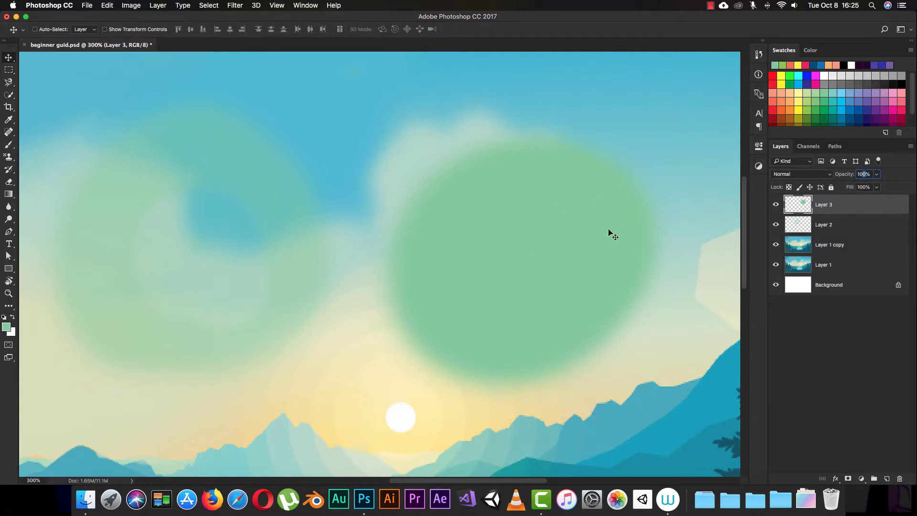
left_click(873, 175)
left_click(867, 175)
type("50")
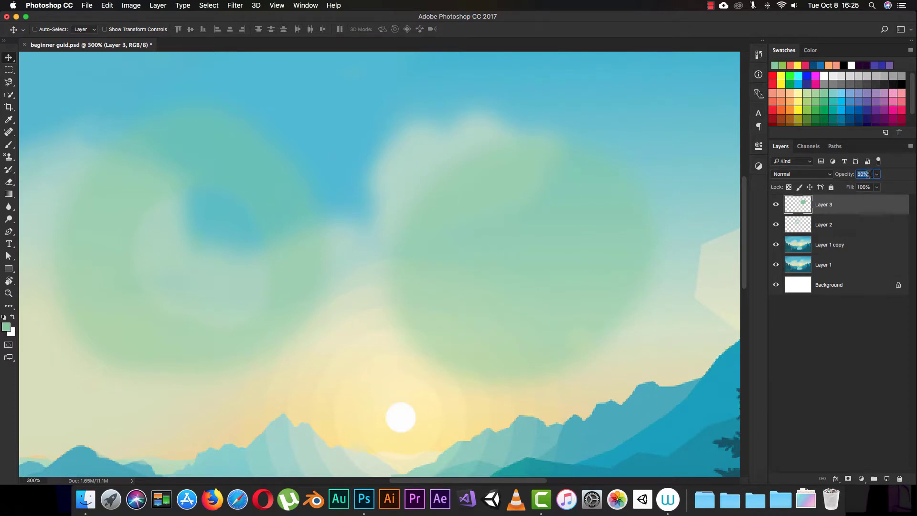
type("25")
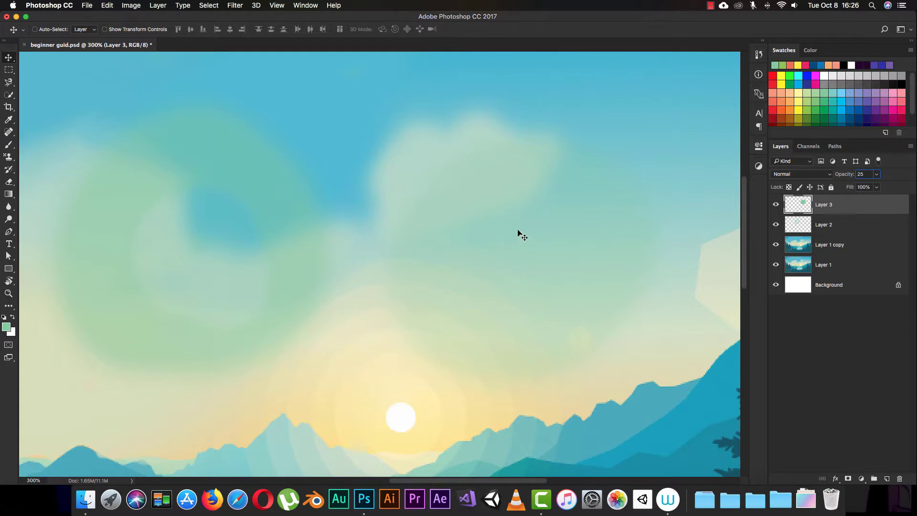
Step: Move the faded oval on Layer 2 and the oval on Layer 3 higher in the sky
left_click(215, 253, "super")
left_click_drag(215, 253, 251, 170)
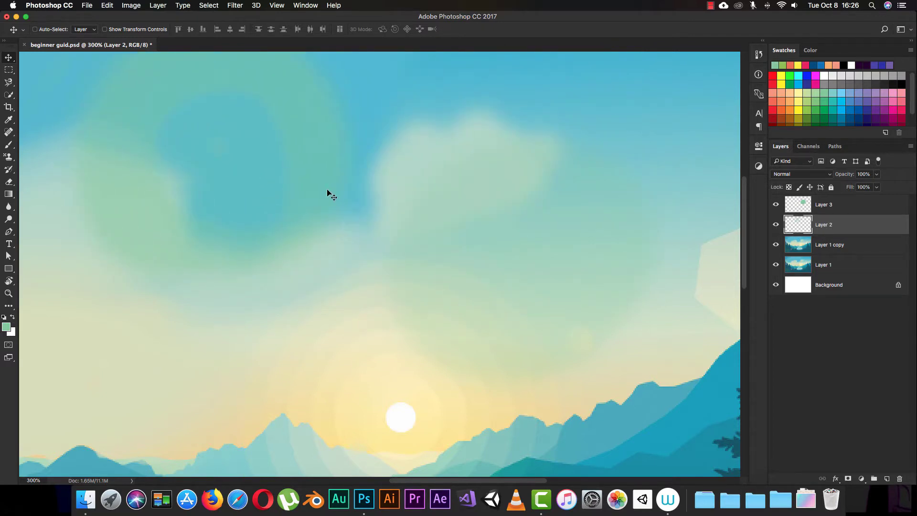
left_click(512, 251, "super")
left_click_drag(530, 254, 564, 229)
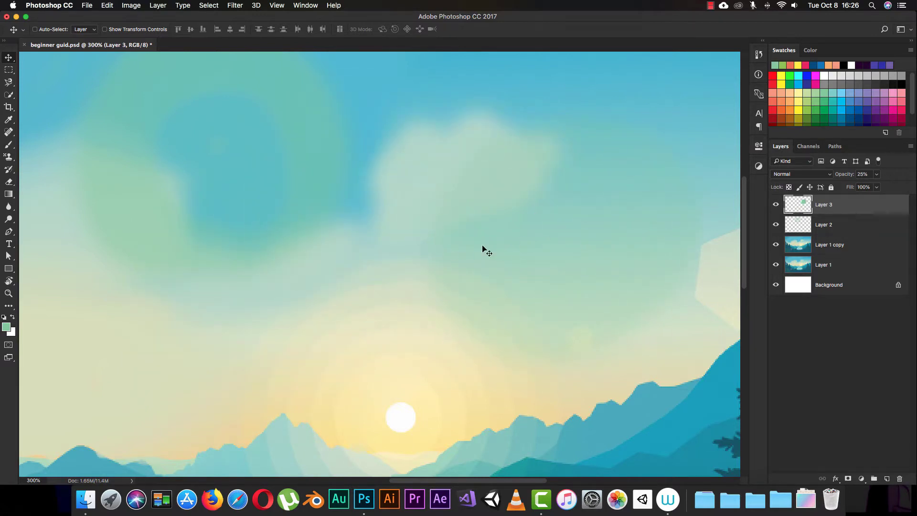
Step: Delete Layer 3 and Layer 2 with their green ovals
key("BackSpace")
key("BackSpace")
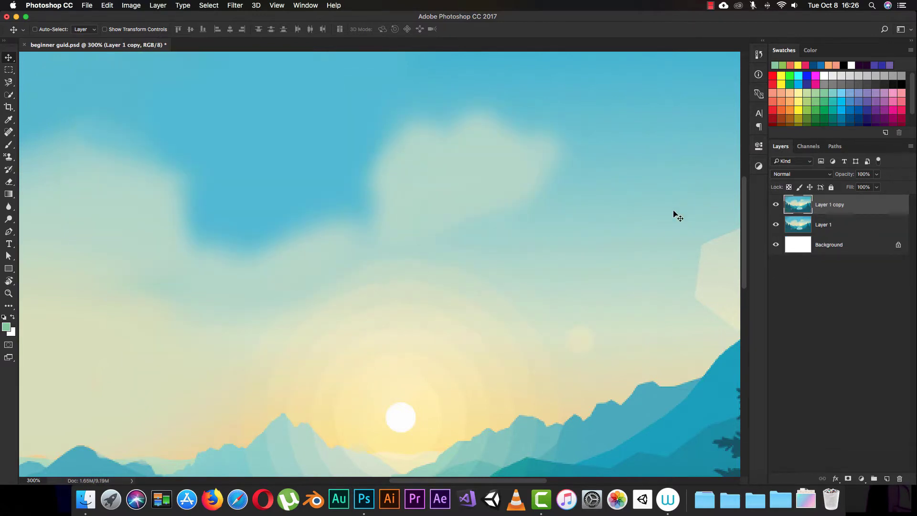
Step: Brush a soft green oval between the clouds directly on Layer 1 copy
key("super+minus")
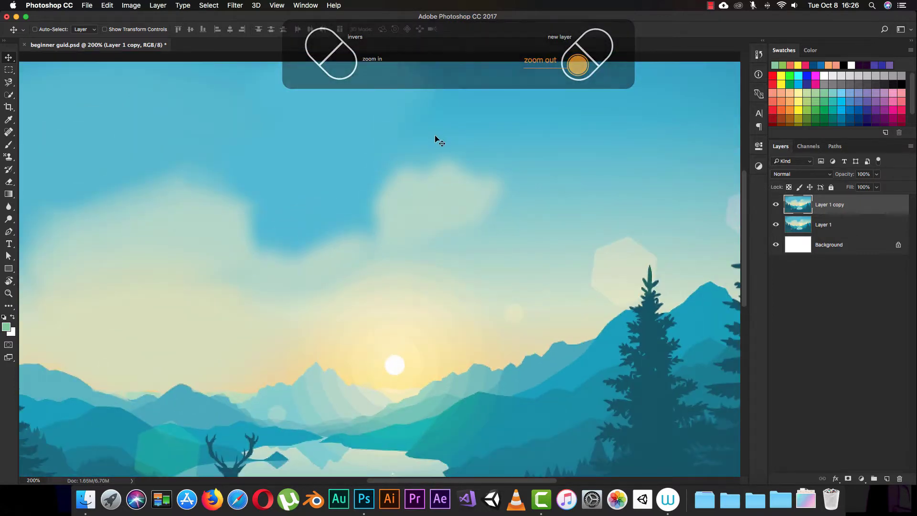
key("b")
mouse_move(307, 205)
left_mouse_down()
mouse_move(282, 214)
mouse_move(300, 226)
mouse_move(325, 207)
mouse_move(268, 240)
left_mouse_up()
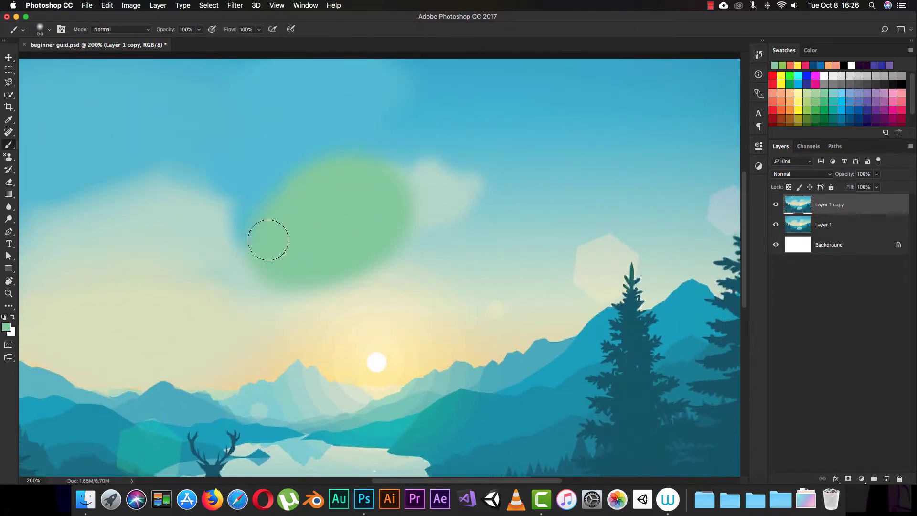
left_click(127, 30)
left_click(126, 31)
Step: Erase curved streaks through the green oval on Layer 1 copy with the half-opacity Eraser
key("e")
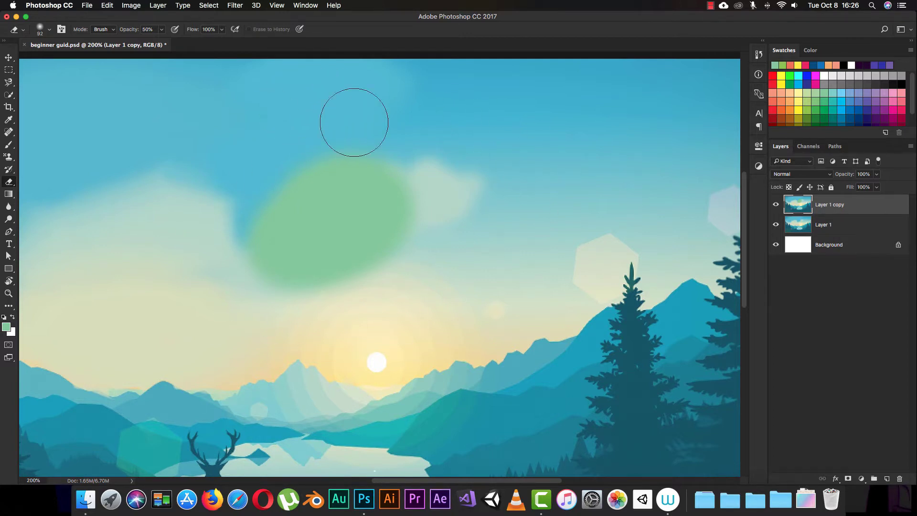
left_click_drag(286, 191, 295, 272)
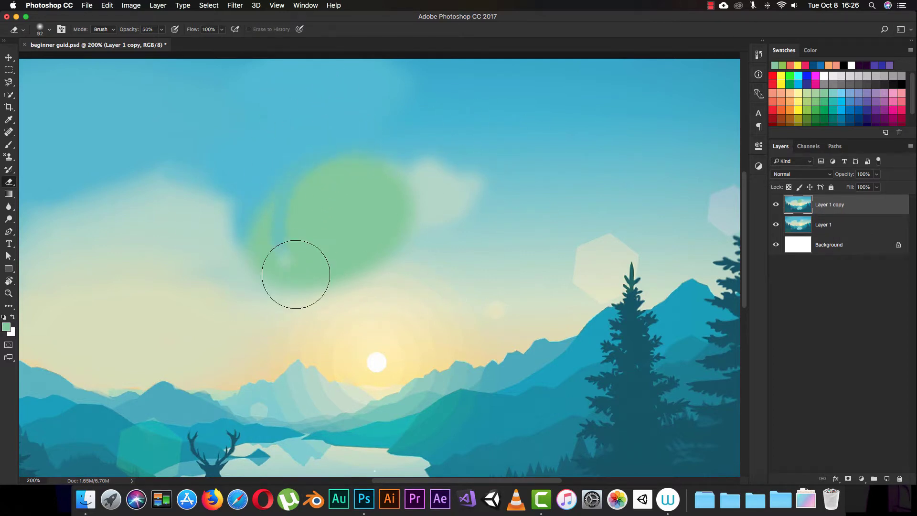
mouse_move(318, 168)
left_mouse_down()
mouse_move(418, 171)
mouse_move(320, 201)
mouse_move(433, 234)
mouse_move(388, 140)
mouse_move(426, 231)
mouse_move(412, 142)
mouse_move(424, 241)
mouse_move(350, 158)
left_mouse_up()
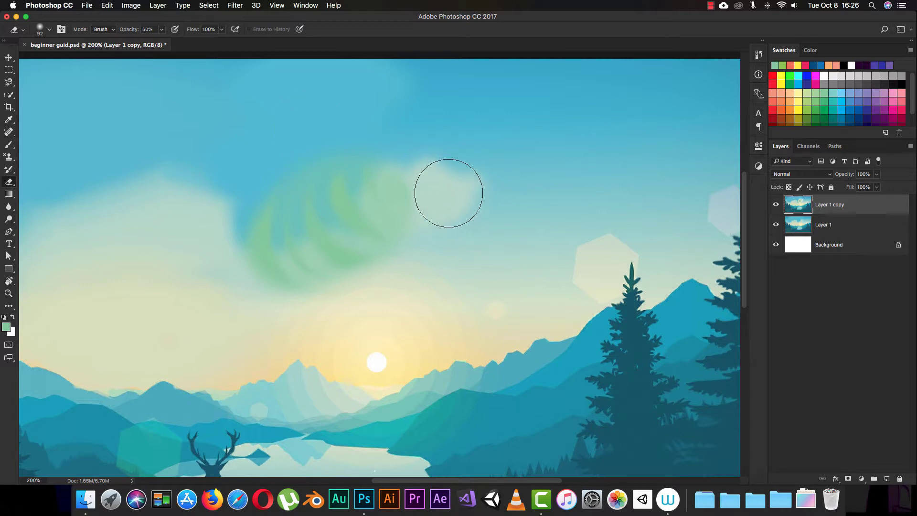
Step: Shift Layer 1 copy slightly, and undo the move, the erasing and the green oval
key("v")
mouse_move(364, 240)
left_mouse_down()
mouse_move(342, 234)
mouse_move(375, 235)
left_mouse_up()
key("alt+super+z")
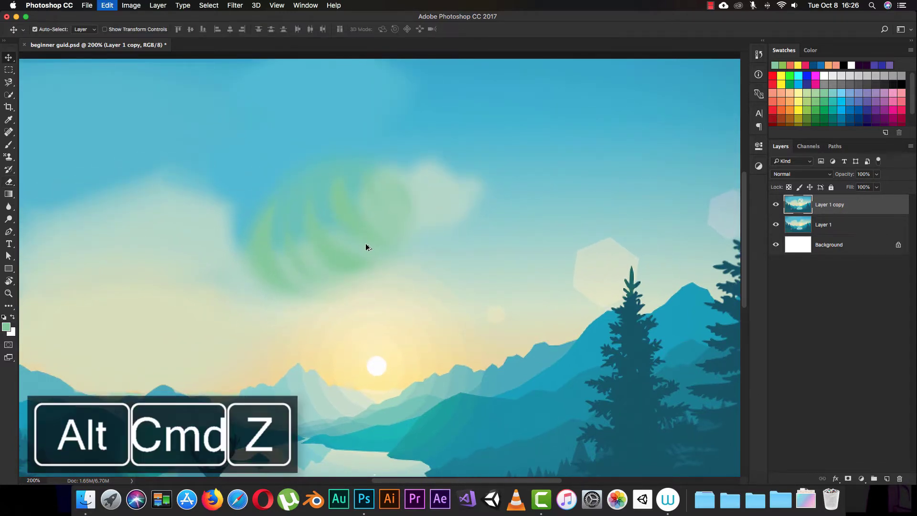
key("alt+super+z")
key("alt+super+z")
key("alt+super+z")
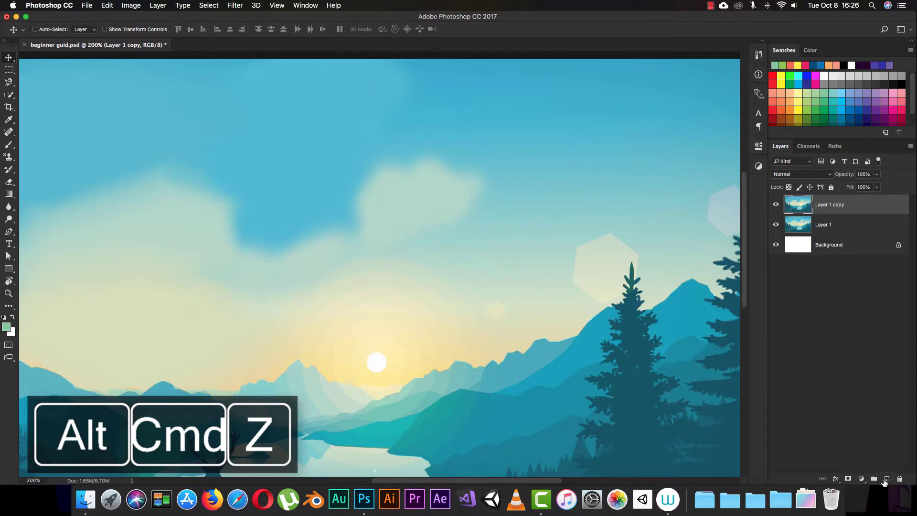
Step: Add a new layer, view the Eraser's variants, and brush a large soft green oval between the clouds on that layer
left_click(885, 479)
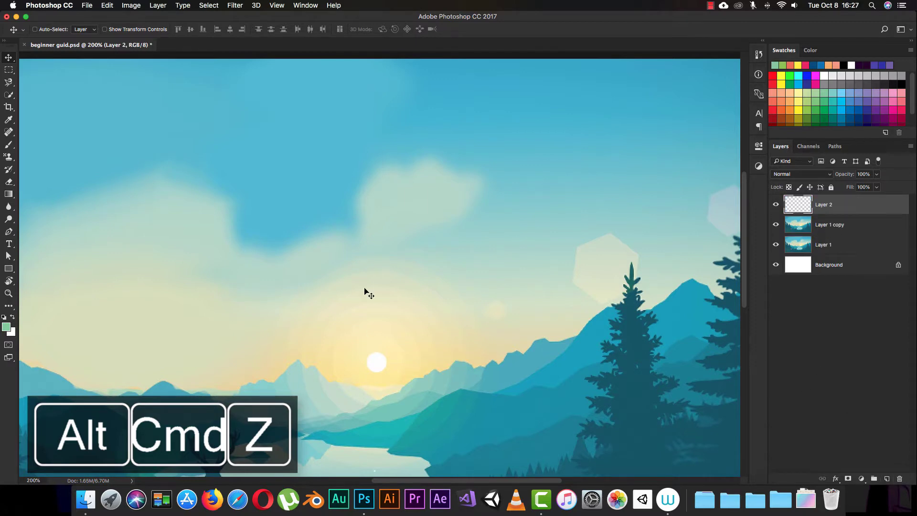
left_click(9, 186)
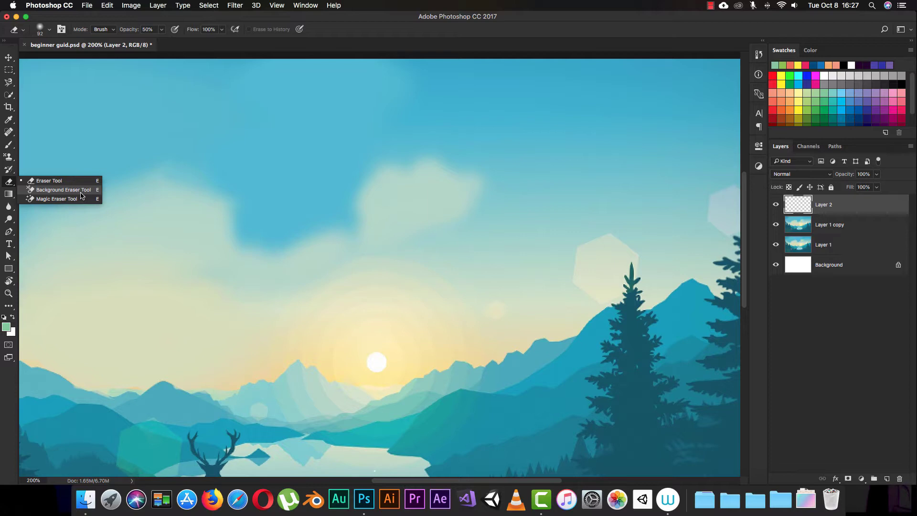
key("b")
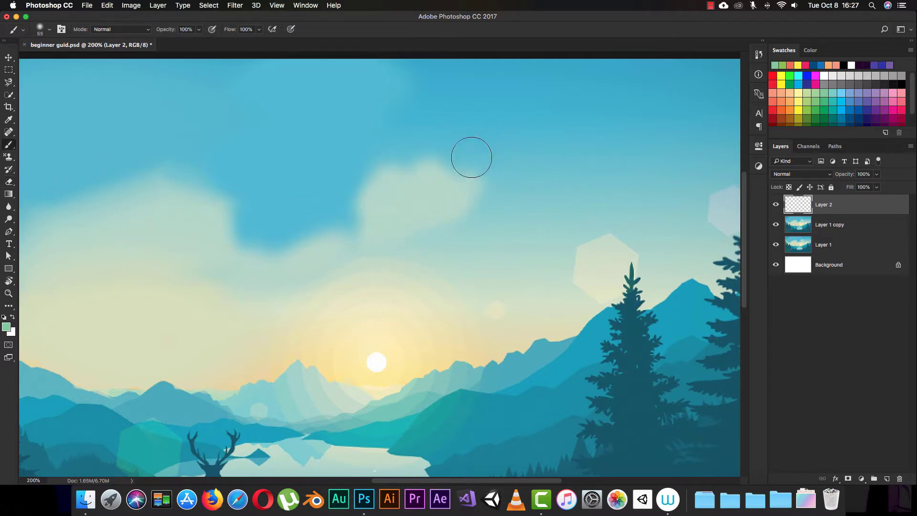
mouse_move(249, 210)
left_mouse_down()
mouse_move(357, 181)
mouse_move(304, 186)
mouse_move(291, 200)
mouse_move(299, 247)
mouse_move(405, 222)
mouse_move(345, 154)
mouse_move(287, 257)
mouse_move(411, 201)
mouse_move(273, 230)
mouse_move(408, 196)
left_mouse_up()
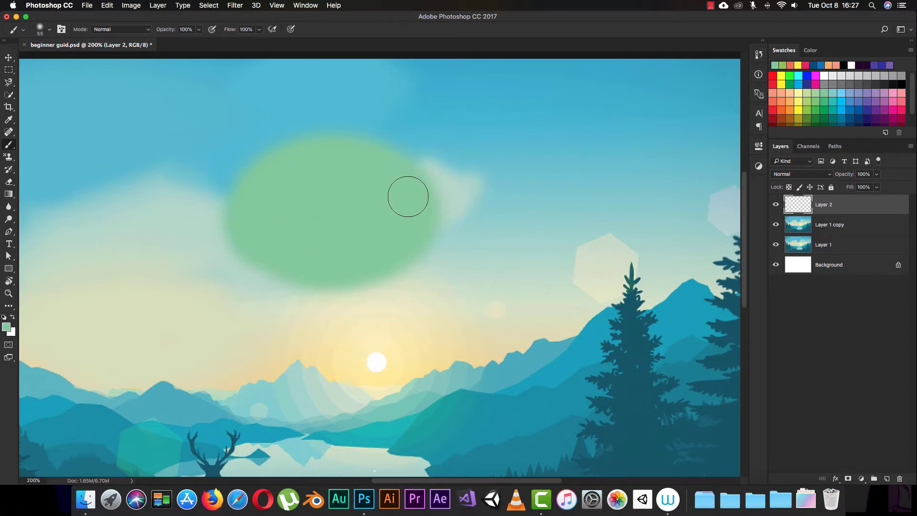
Step: Paint a light peach blob inside the green oval and a small orange dot at its centre
left_click(792, 93)
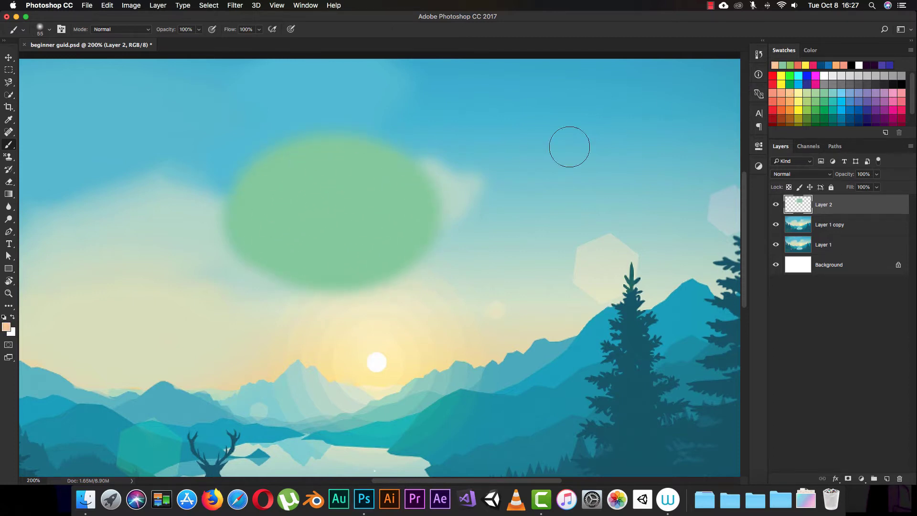
mouse_move(288, 221)
left_mouse_down()
mouse_move(324, 190)
mouse_move(315, 219)
mouse_move(346, 235)
mouse_move(332, 219)
left_mouse_up()
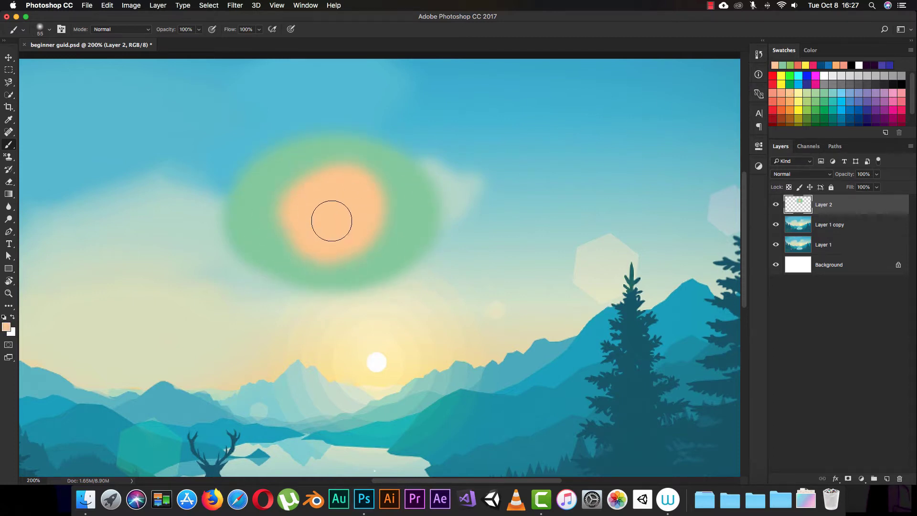
left_click(782, 110)
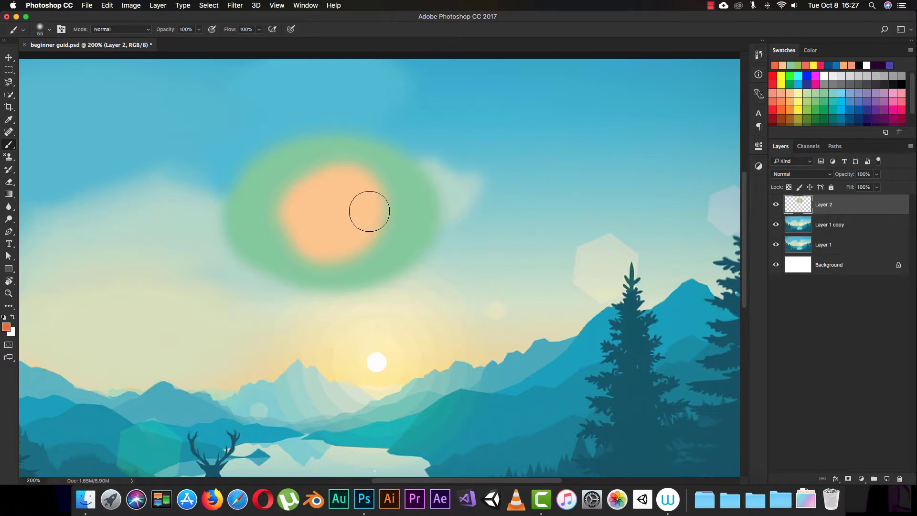
left_click_drag(330, 210, 331, 210)
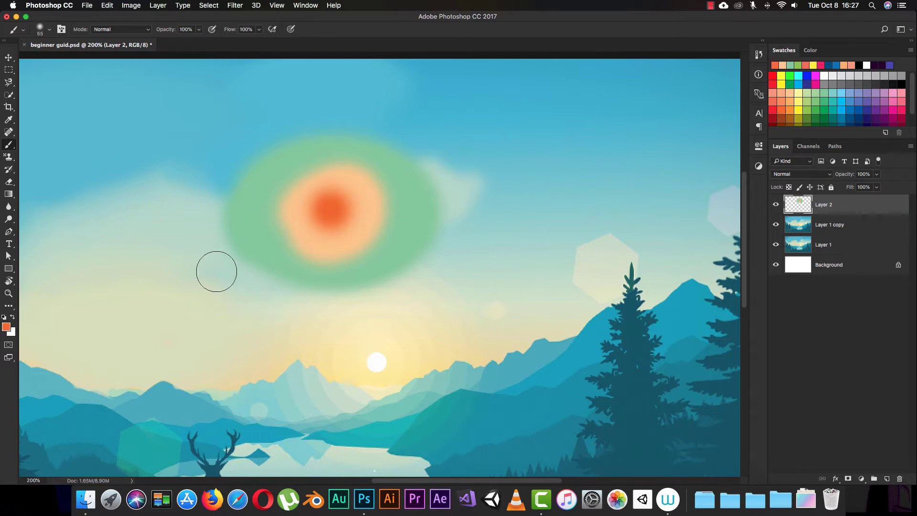
Step: Switch to the Background Eraser tool, try erasing a ring in the green around the peach blob, and undo it
left_click(9, 181)
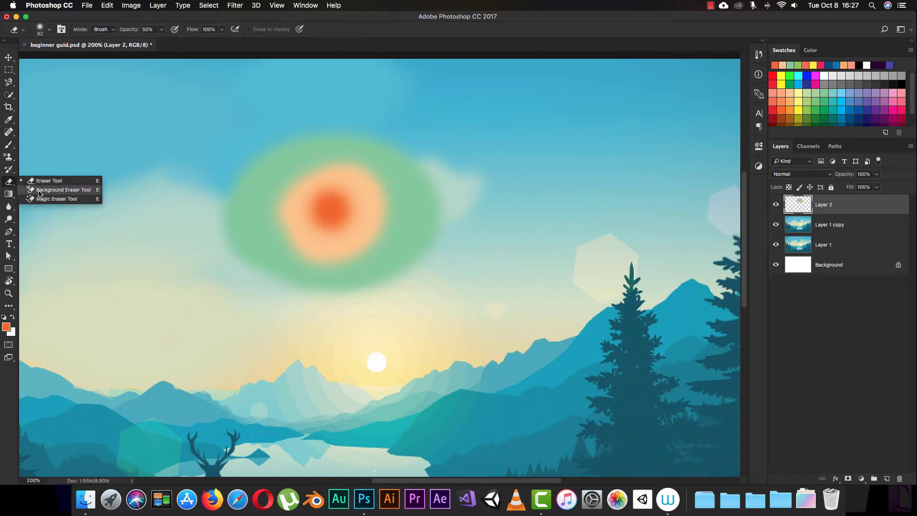
left_click(40, 190)
mouse_move(289, 168)
left_mouse_down()
mouse_move(334, 155)
mouse_move(387, 184)
mouse_move(396, 226)
mouse_move(375, 256)
mouse_move(342, 273)
mouse_move(285, 264)
mouse_move(273, 185)
left_mouse_up()
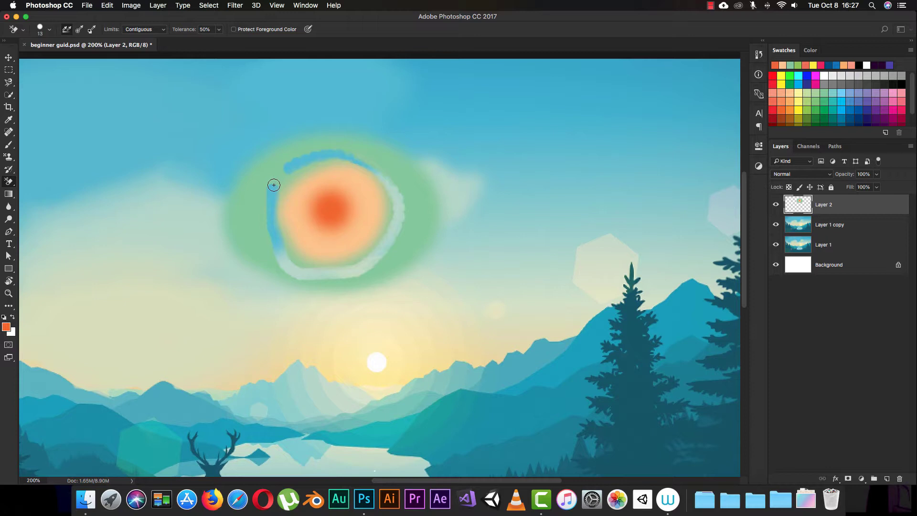
key("alt+super+z")
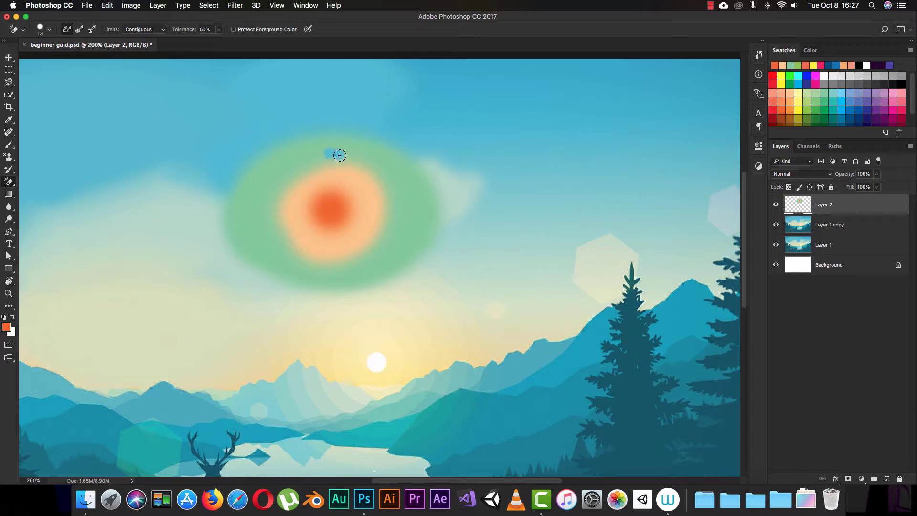
Step: Erase strokes through the green, peach and orange areas on Layer 2 with the Background Eraser using Continuous sampling
mouse_move(340, 155)
left_mouse_down()
mouse_move(380, 169)
mouse_move(397, 207)
left_mouse_up()
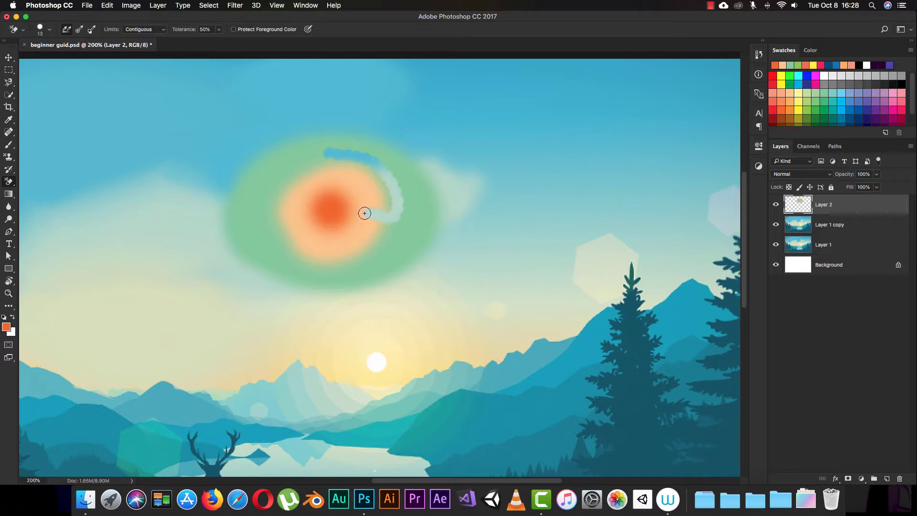
left_click_drag(331, 215, 313, 233)
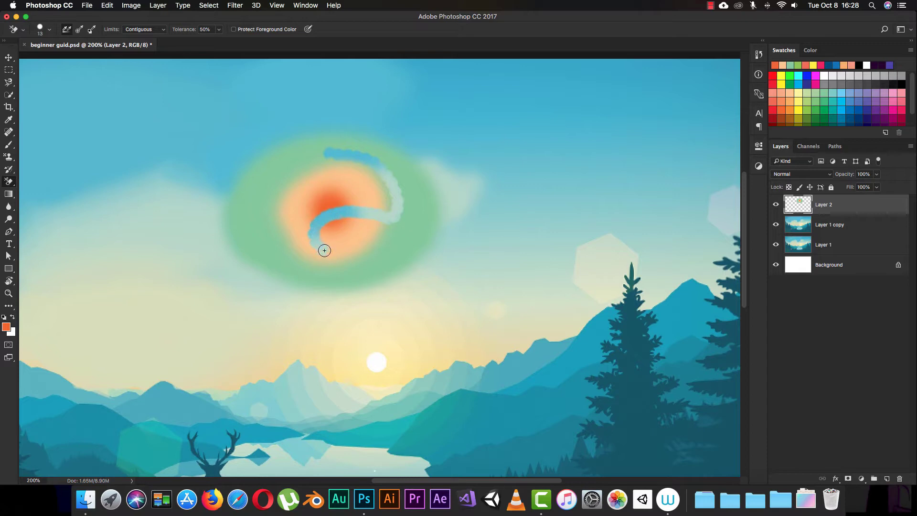
mouse_move(385, 226)
left_mouse_down()
mouse_move(344, 233)
mouse_move(360, 238)
mouse_move(383, 220)
mouse_move(336, 191)
mouse_move(295, 212)
mouse_move(284, 202)
mouse_move(333, 167)
mouse_move(344, 169)
mouse_move(327, 177)
mouse_move(330, 186)
mouse_move(292, 207)
mouse_move(324, 177)
mouse_move(284, 215)
mouse_move(286, 193)
mouse_move(321, 164)
mouse_move(356, 155)
mouse_move(378, 181)
mouse_move(338, 170)
mouse_move(347, 165)
mouse_move(383, 187)
mouse_move(377, 196)
mouse_move(338, 179)
left_mouse_up()
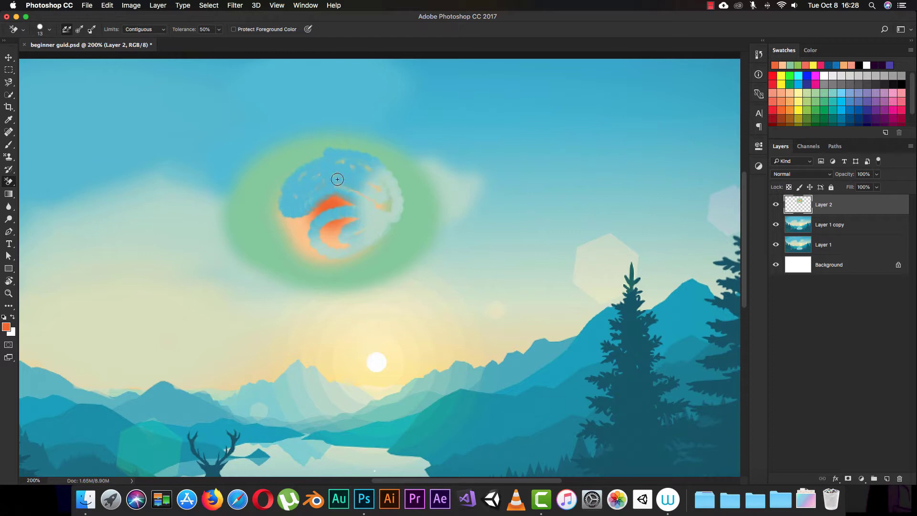
mouse_move(315, 218)
left_mouse_down()
mouse_move(349, 193)
mouse_move(342, 210)
mouse_move(347, 191)
mouse_move(350, 226)
mouse_move(354, 215)
mouse_move(335, 222)
mouse_move(393, 217)
mouse_move(414, 226)
mouse_move(382, 239)
left_mouse_up()
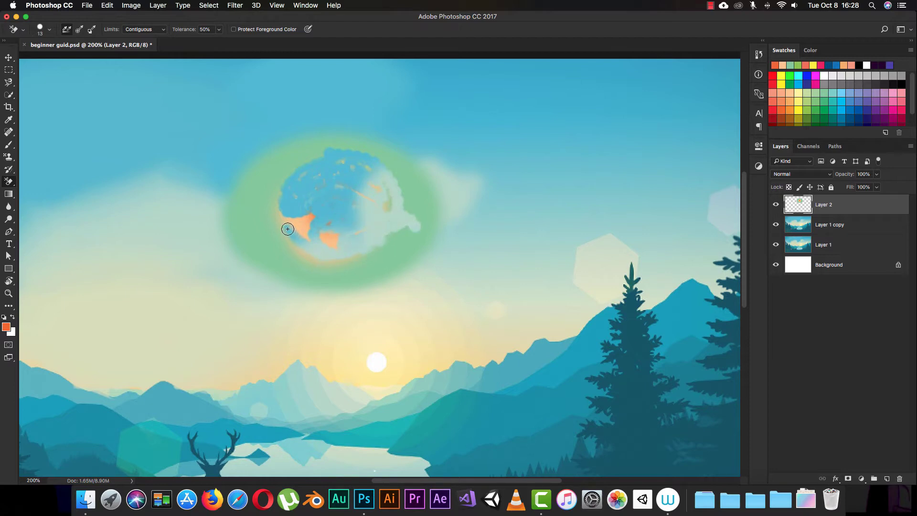
mouse_move(284, 218)
left_mouse_down()
mouse_move(306, 245)
mouse_move(293, 221)
mouse_move(313, 211)
mouse_move(318, 221)
mouse_move(301, 220)
mouse_move(301, 232)
mouse_move(281, 212)
mouse_move(293, 243)
left_mouse_up()
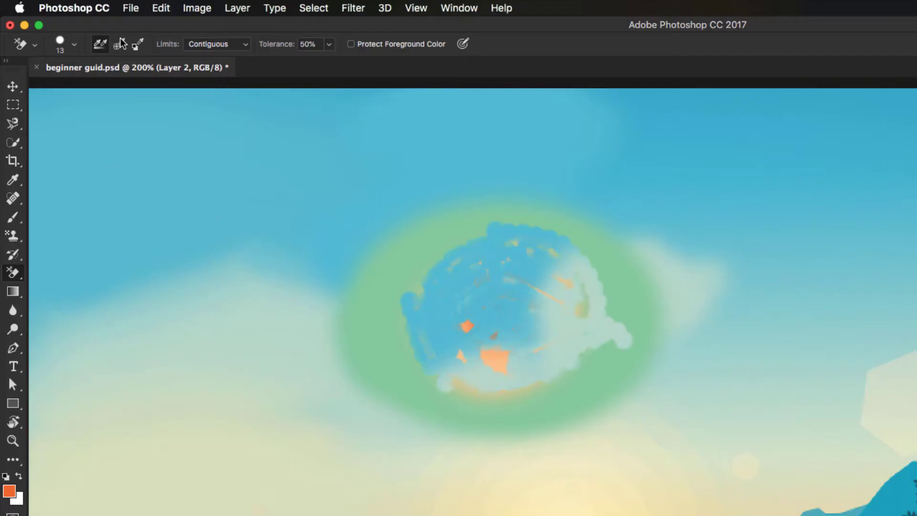
Step: Set the Background Eraser's sampling to Once and erase a curved band through the remaining green around the erased centre
left_click(79, 30)
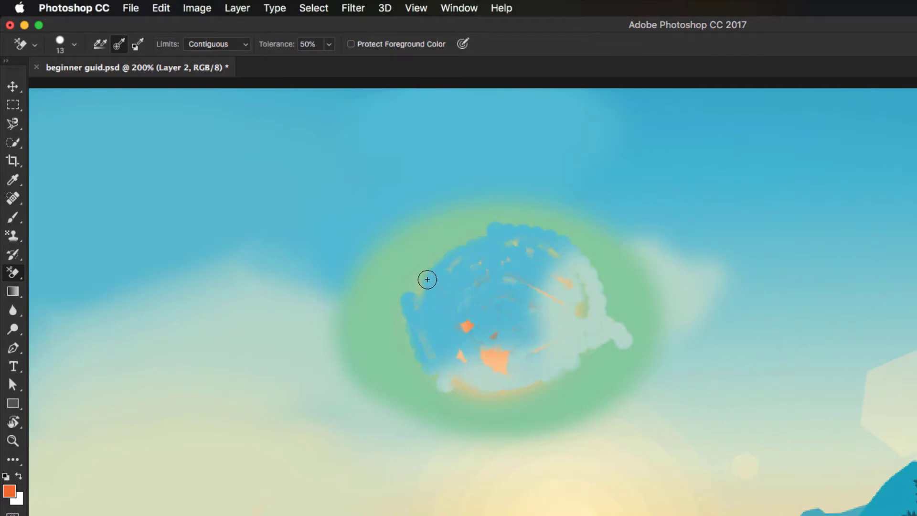
mouse_move(426, 278)
left_mouse_down()
mouse_move(399, 293)
mouse_move(394, 340)
mouse_move(425, 374)
left_mouse_up()
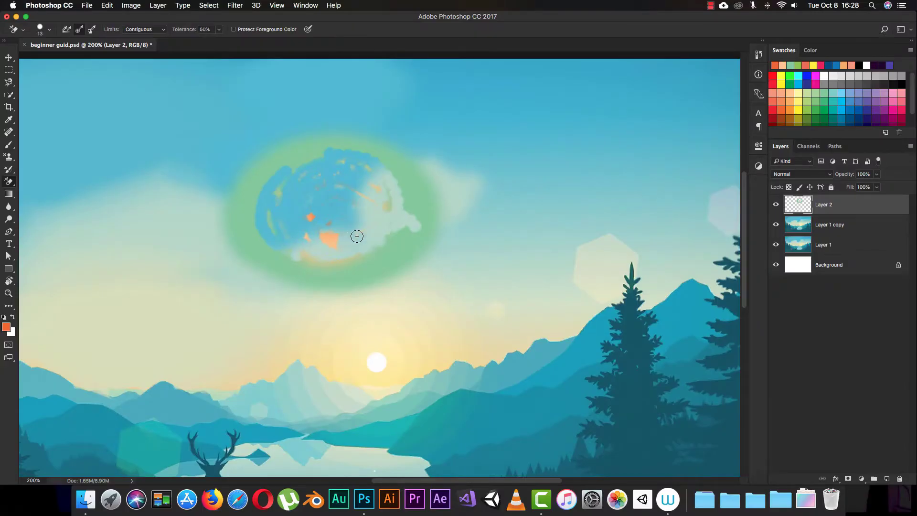
mouse_move(285, 256)
left_mouse_down()
mouse_move(346, 270)
mouse_move(404, 249)
mouse_move(373, 270)
mouse_move(329, 276)
mouse_move(269, 258)
mouse_move(242, 227)
mouse_move(241, 206)
mouse_move(256, 176)
mouse_move(287, 153)
mouse_move(342, 137)
mouse_move(363, 143)
mouse_move(337, 222)
left_mouse_up()
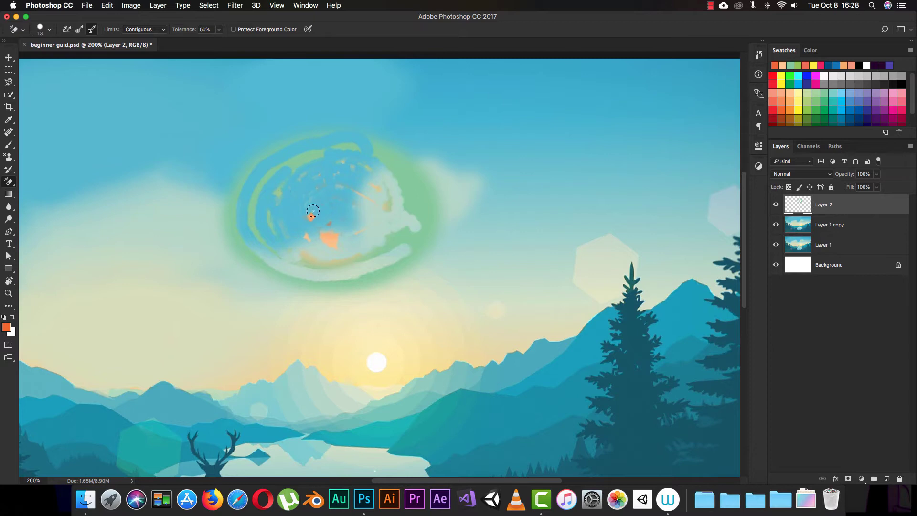
Step: Set the sampling to Once, and undo the erasing, the orange dot and the peach blob to restore the plain green oval
left_click(67, 30)
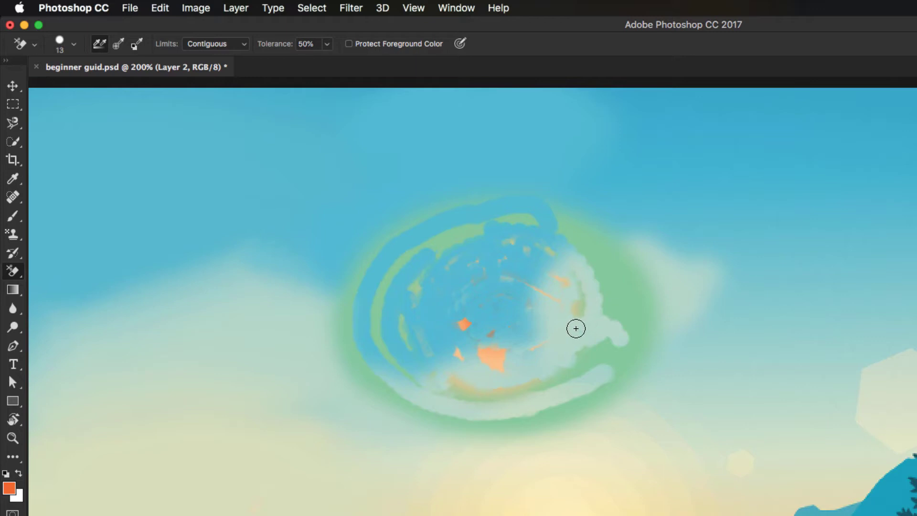
left_click(122, 48)
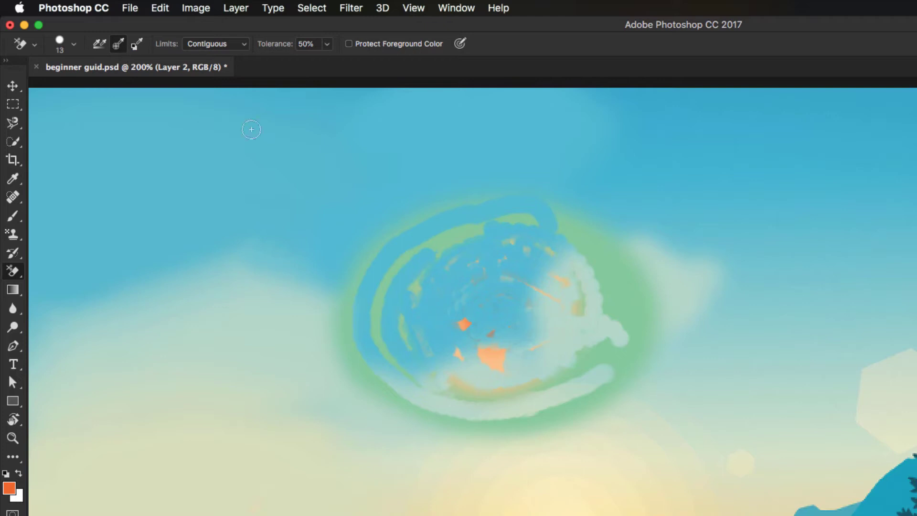
key("alt+super+z")
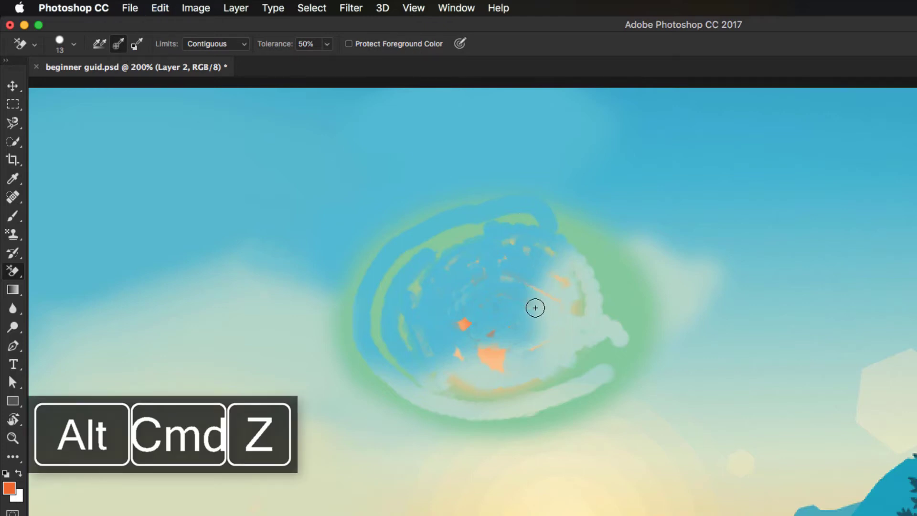
key("alt+super+z")
key("alt+super+z")
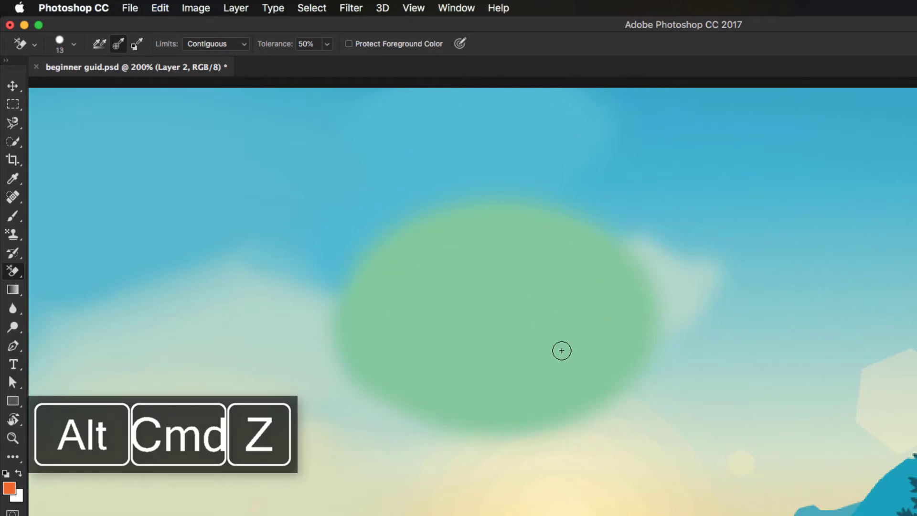
Step: Paint a solid orange circle in the middle of the green oval with the 55 px soft brush
key("b")
left_click(480, 288)
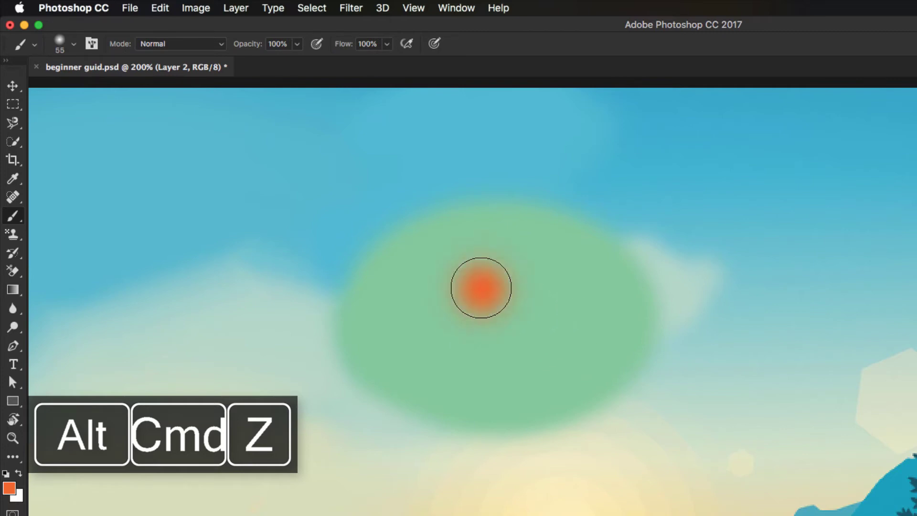
mouse_move(481, 288)
left_mouse_down()
mouse_move(525, 299)
mouse_move(475, 337)
mouse_move(518, 287)
mouse_move(473, 353)
mouse_move(460, 297)
mouse_move(541, 334)
left_mouse_up()
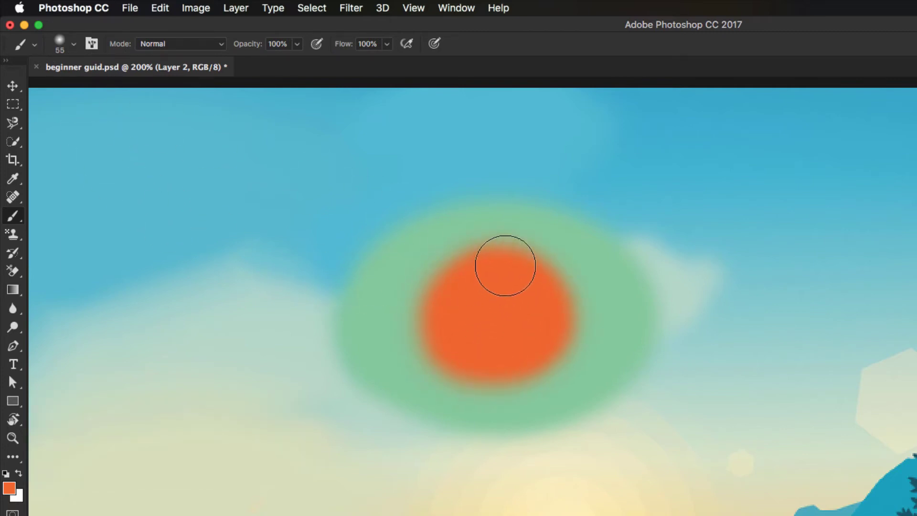
Step: Cycle through the Eraser, Background Eraser and Magic Eraser variants, ending on the Background Eraser
key("e")
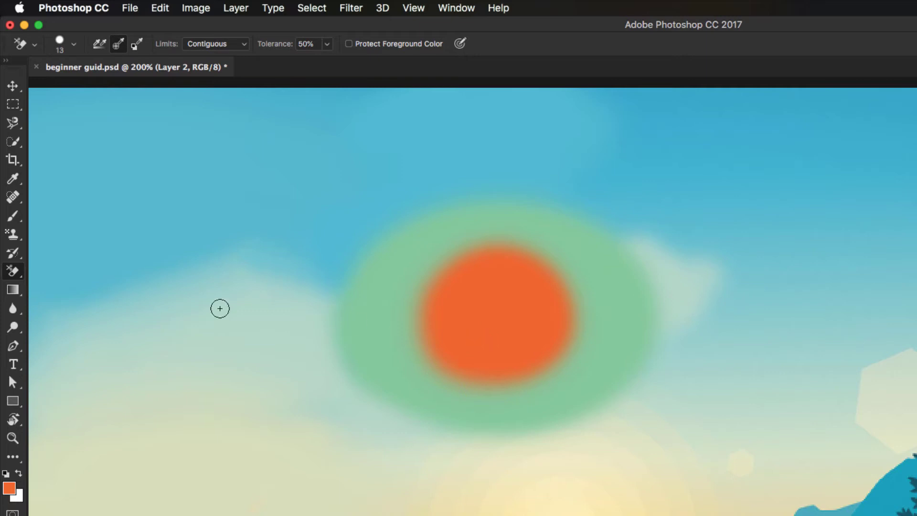
right_click(13, 270)
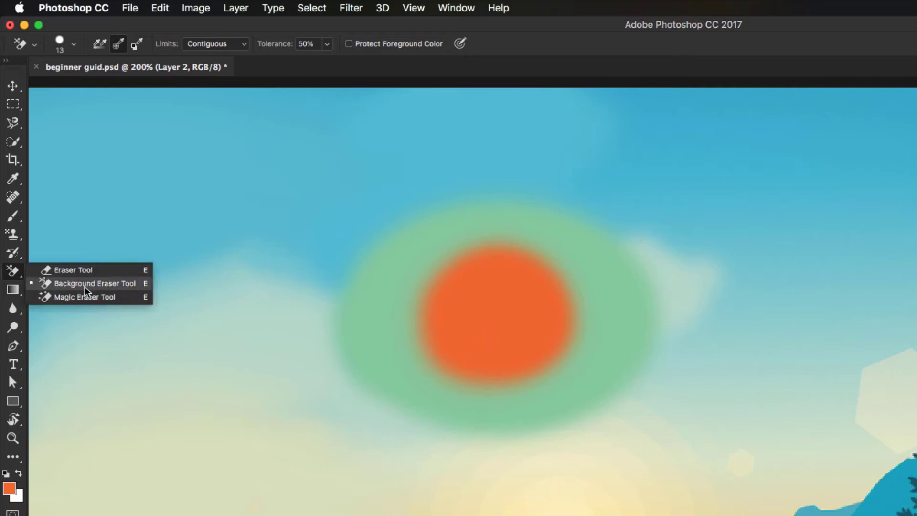
left_click(544, 2)
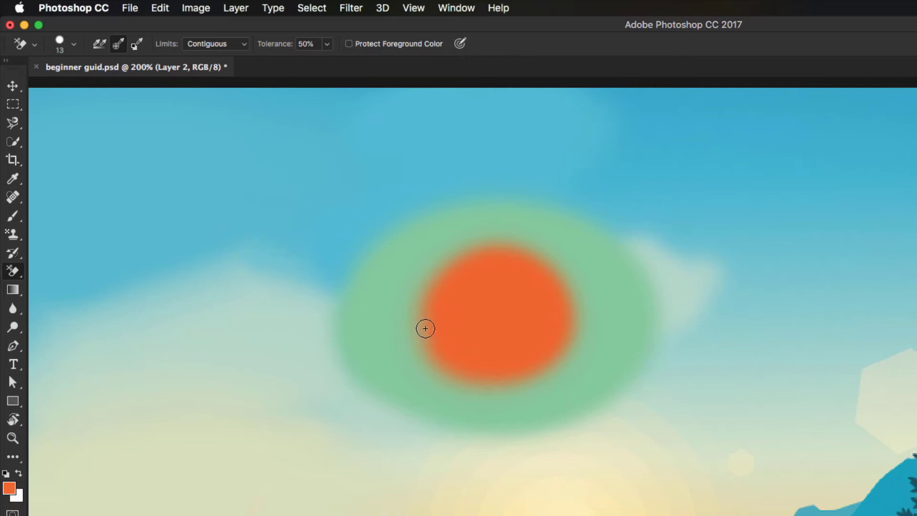
key("shift+e")
key("shift+e")
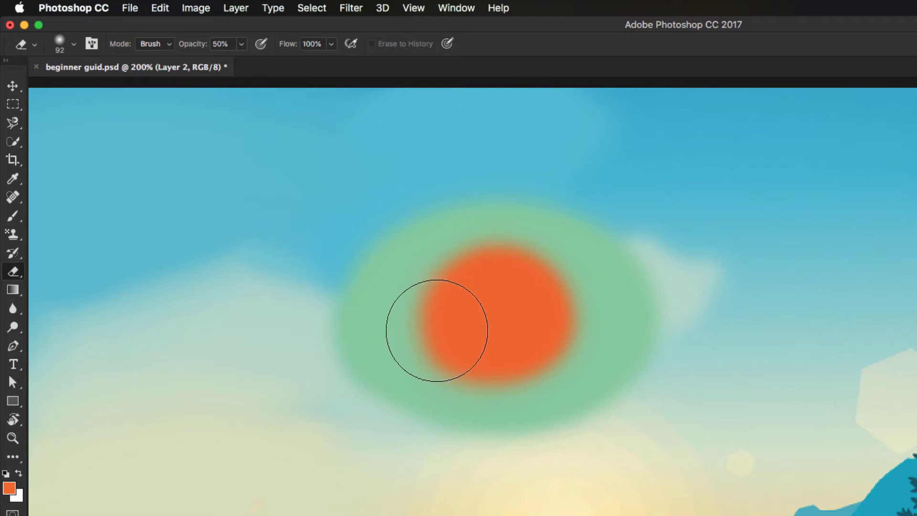
key("shift+e")
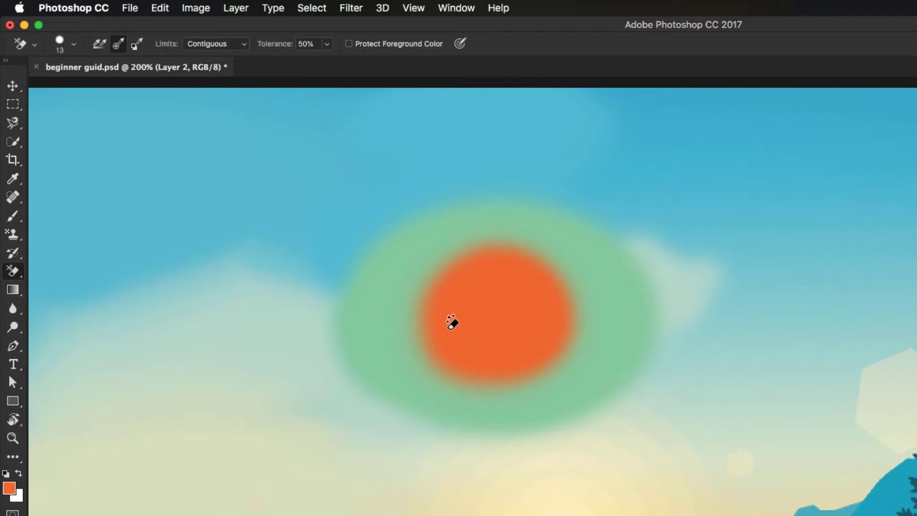
key("shift+e")
key("shift+e")
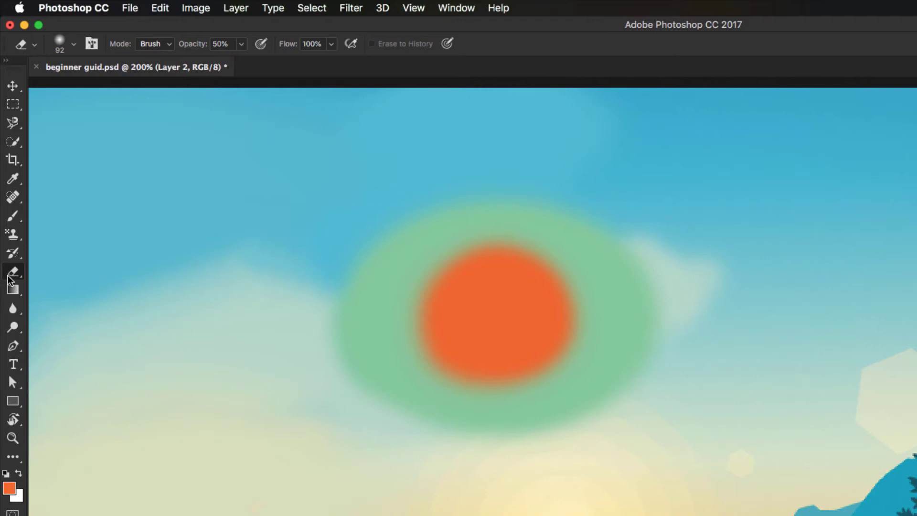
left_click(8, 278)
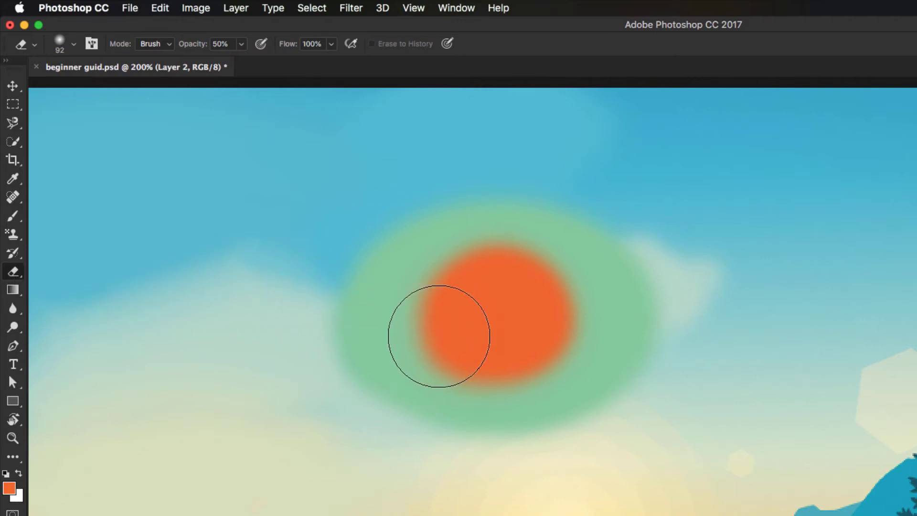
key("shift+e")
key("shift+e")
key("shift+e")
key("shift+e")
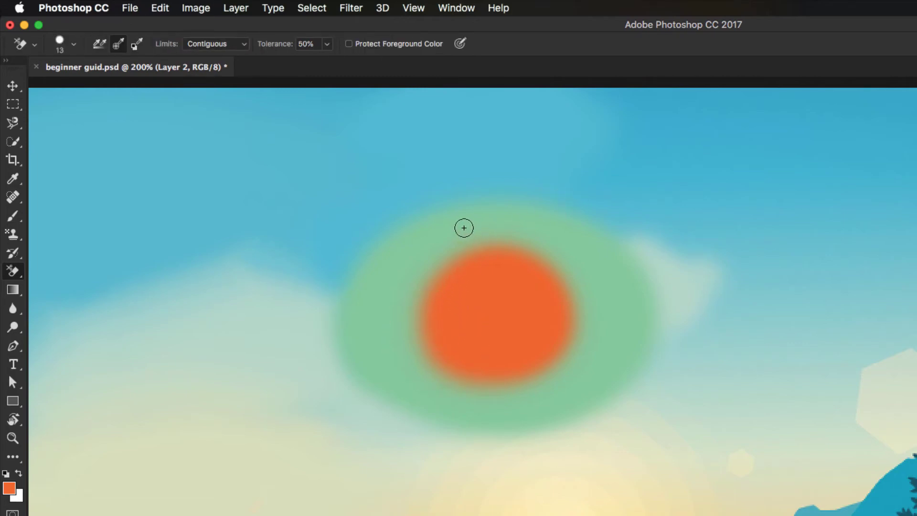
Step: Erase the green surrounding the orange circle with the Background Eraser at Once sampling and 50% tolerance
mouse_move(459, 227)
left_mouse_down()
mouse_move(381, 275)
mouse_move(431, 247)
mouse_move(436, 215)
left_mouse_up()
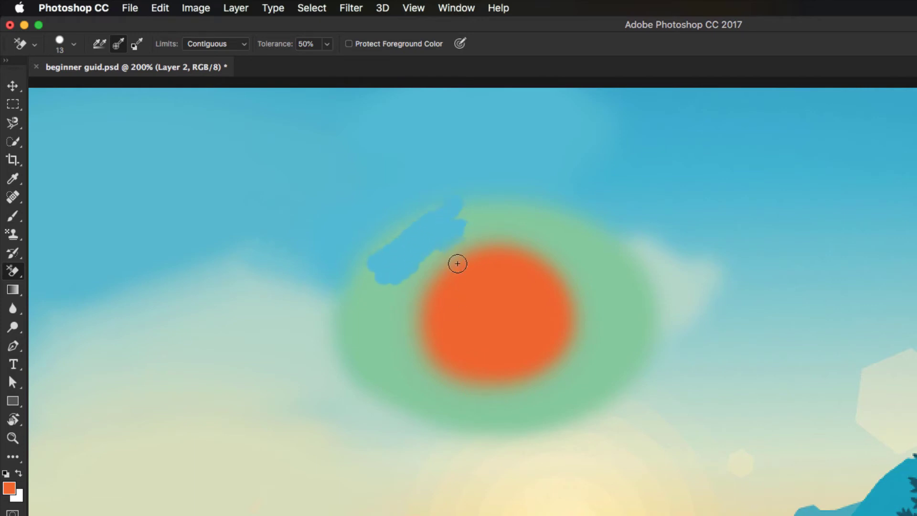
mouse_move(458, 263)
left_mouse_down()
mouse_move(442, 247)
mouse_move(401, 307)
mouse_move(394, 259)
mouse_move(407, 213)
mouse_move(369, 256)
mouse_move(393, 245)
mouse_move(347, 285)
mouse_move(371, 235)
mouse_move(402, 258)
mouse_move(514, 181)
mouse_move(360, 334)
mouse_move(363, 400)
mouse_move(349, 305)
mouse_move(332, 368)
mouse_move(357, 364)
mouse_move(344, 377)
mouse_move(457, 287)
mouse_move(454, 382)
mouse_move(435, 357)
mouse_move(399, 355)
mouse_move(408, 317)
mouse_move(420, 401)
mouse_move(413, 341)
mouse_move(489, 416)
mouse_move(453, 396)
mouse_move(474, 382)
mouse_move(440, 340)
mouse_move(379, 377)
mouse_move(384, 326)
mouse_move(412, 337)
mouse_move(431, 285)
mouse_move(429, 259)
mouse_move(481, 244)
mouse_move(536, 205)
mouse_move(498, 205)
mouse_move(484, 226)
mouse_move(593, 202)
mouse_move(567, 217)
mouse_move(543, 216)
mouse_move(551, 204)
mouse_move(583, 209)
mouse_move(579, 239)
mouse_move(524, 258)
mouse_move(519, 311)
mouse_move(574, 256)
mouse_move(564, 241)
mouse_move(542, 277)
mouse_move(547, 347)
left_mouse_up()
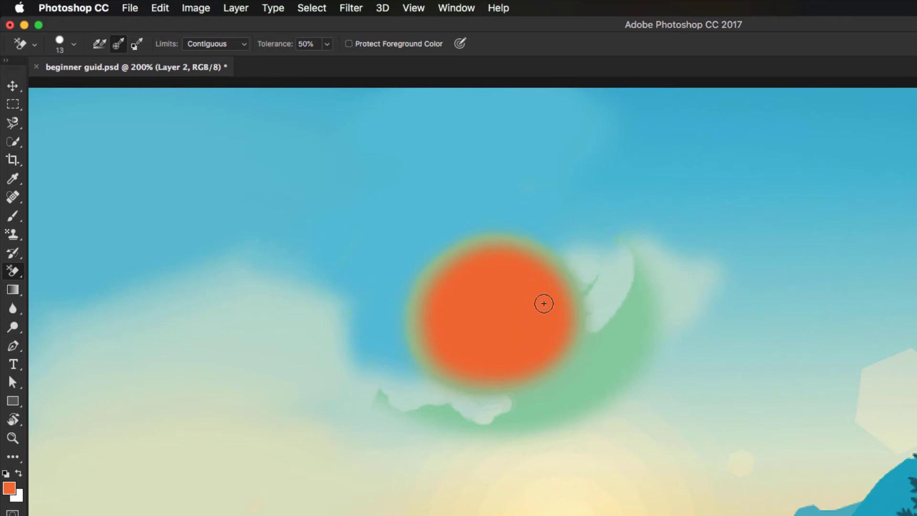
mouse_move(543, 303)
left_mouse_down()
mouse_move(637, 304)
mouse_move(626, 301)
mouse_move(644, 238)
mouse_move(584, 263)
mouse_move(584, 301)
mouse_move(605, 275)
mouse_move(581, 289)
mouse_move(574, 274)
mouse_move(575, 335)
mouse_move(551, 394)
mouse_move(568, 356)
mouse_move(610, 341)
mouse_move(608, 316)
mouse_move(593, 302)
mouse_move(591, 357)
mouse_move(637, 291)
mouse_move(623, 366)
mouse_move(656, 268)
mouse_move(635, 304)
mouse_move(574, 362)
mouse_move(505, 400)
mouse_move(535, 373)
mouse_move(568, 369)
mouse_move(482, 408)
mouse_move(439, 403)
mouse_move(545, 379)
mouse_move(504, 392)
mouse_move(556, 384)
mouse_move(538, 404)
mouse_move(563, 402)
mouse_move(434, 416)
mouse_move(387, 408)
mouse_move(377, 390)
mouse_move(510, 431)
mouse_move(656, 335)
mouse_move(644, 377)
mouse_move(675, 247)
mouse_move(640, 320)
mouse_move(657, 318)
mouse_move(609, 309)
mouse_move(643, 314)
mouse_move(667, 298)
mouse_move(658, 307)
mouse_move(661, 355)
mouse_move(581, 418)
mouse_move(609, 366)
mouse_move(571, 402)
mouse_move(552, 397)
mouse_move(660, 282)
mouse_move(664, 322)
mouse_move(649, 365)
mouse_move(671, 356)
mouse_move(661, 348)
mouse_move(676, 339)
mouse_move(590, 404)
mouse_move(442, 427)
mouse_move(416, 414)
mouse_move(425, 404)
mouse_move(395, 415)
mouse_move(376, 391)
left_mouse_up()
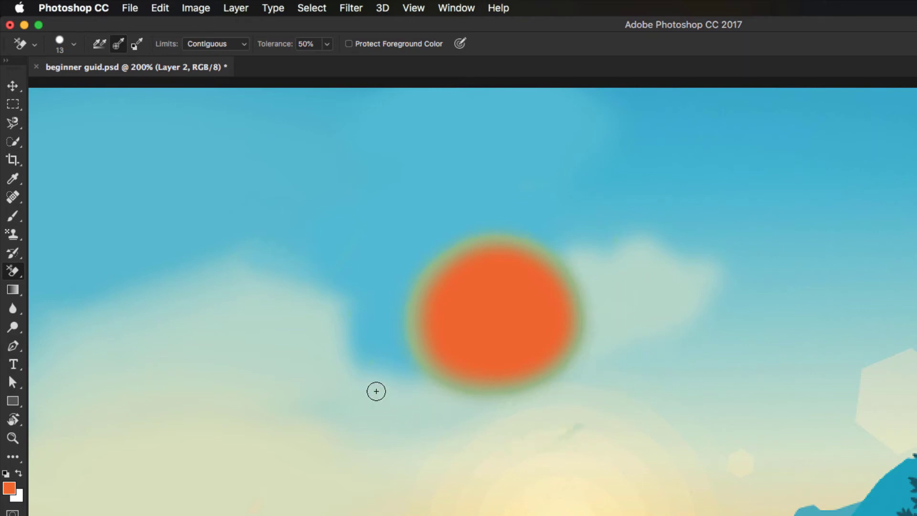
Step: Move the isolated orange circle on Layer 2 around the sky and place it between the two clouds
key("v")
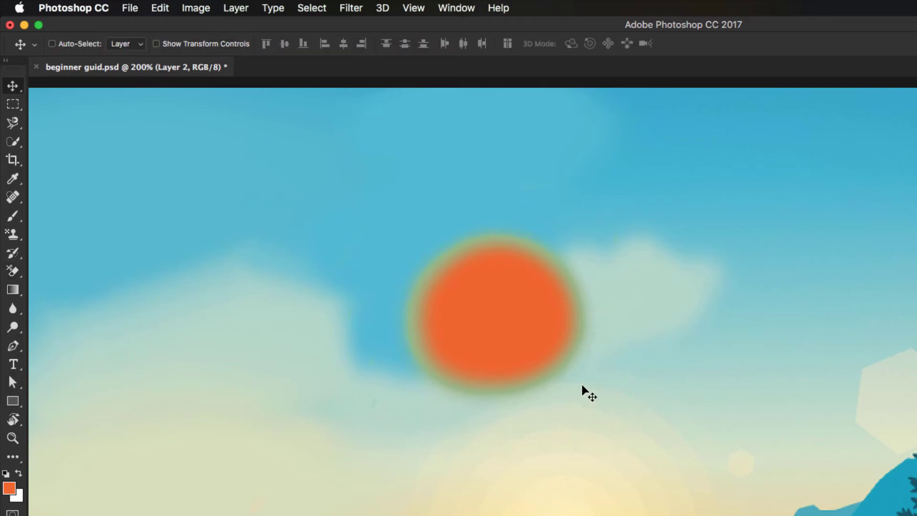
left_click_drag(583, 387, 651, 202)
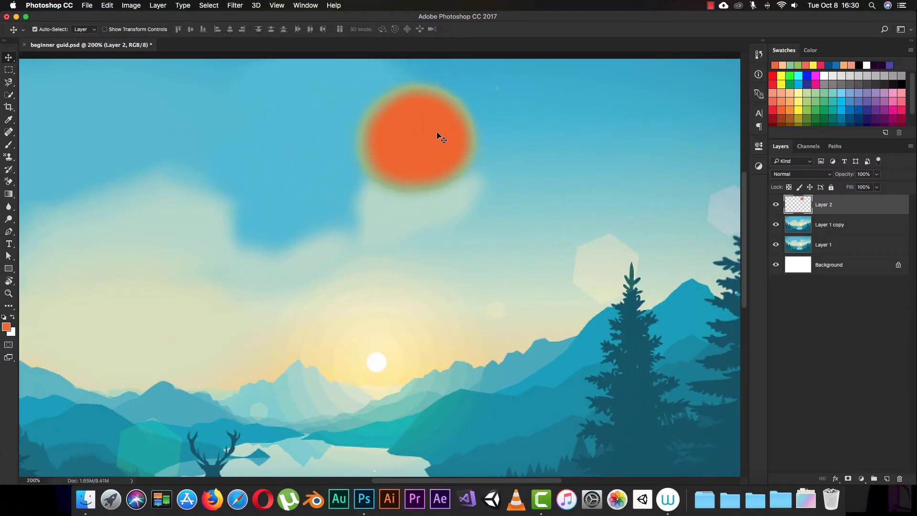
key("super+minus")
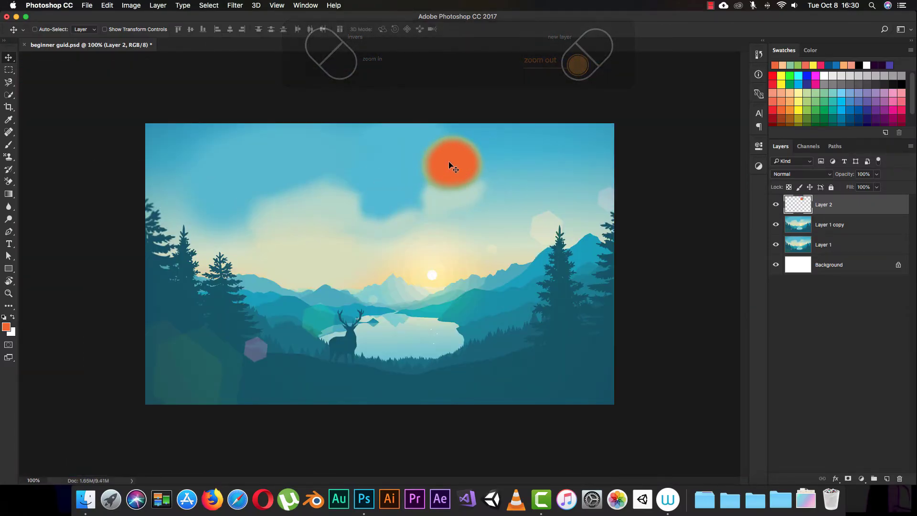
left_click_drag(449, 165, 368, 208)
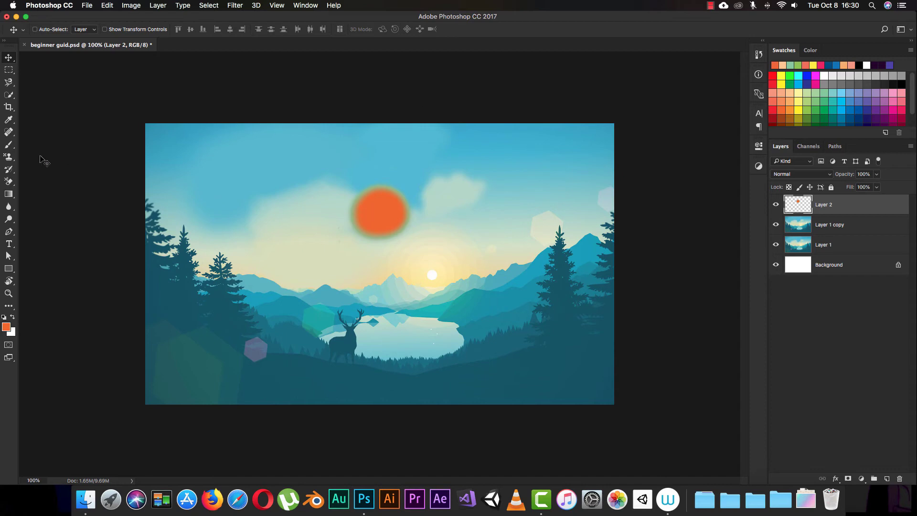
Step: Erase the orange fill of the circle with the Magic Eraser at tolerance 32
left_click(7, 185)
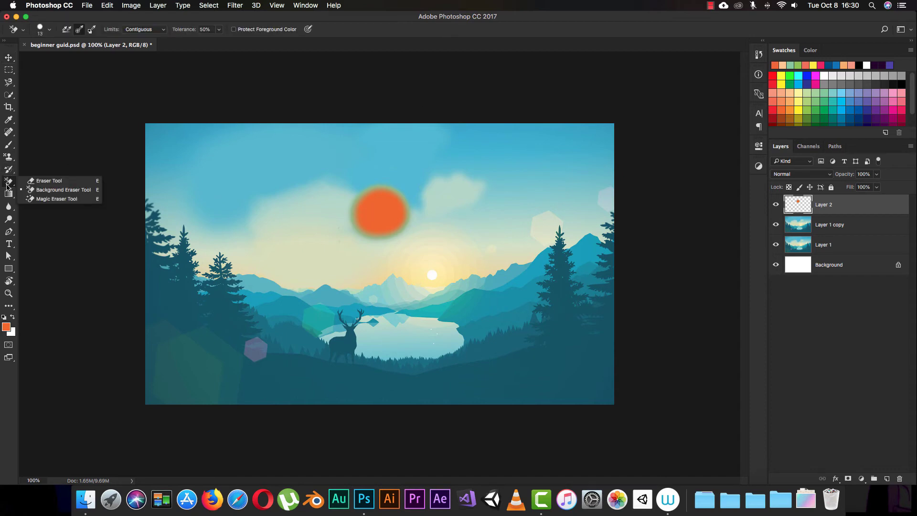
left_click(62, 199)
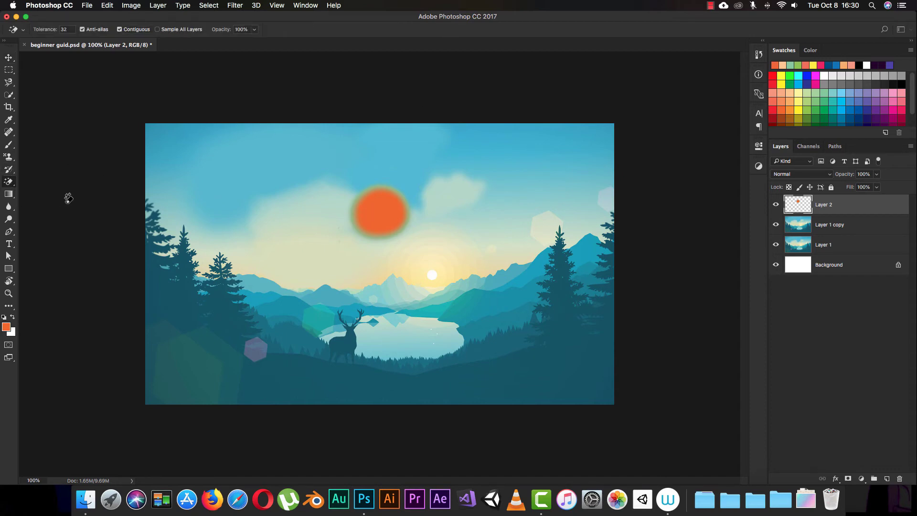
left_click(387, 202)
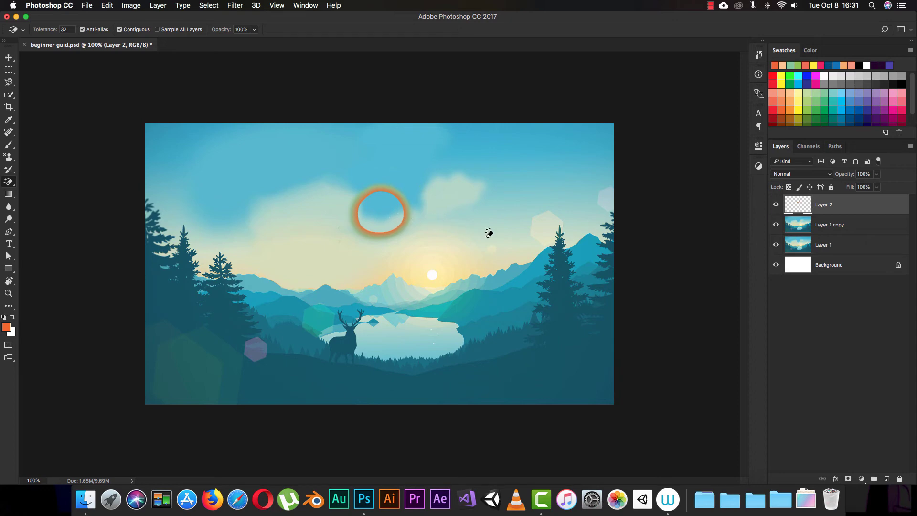
Step: Erase the dark foreground and the lake surface from Layer 1 copy with the Magic Eraser, hiding Layer 1
left_click(806, 230)
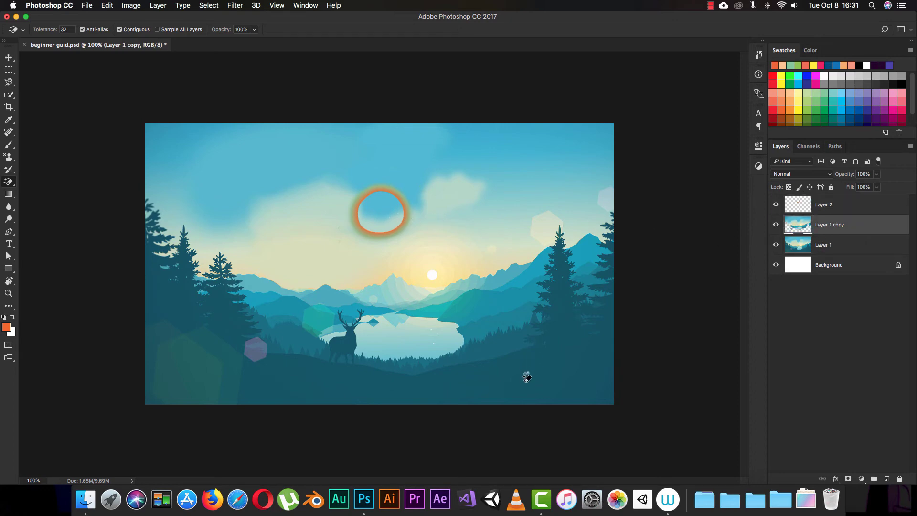
left_click(776, 244)
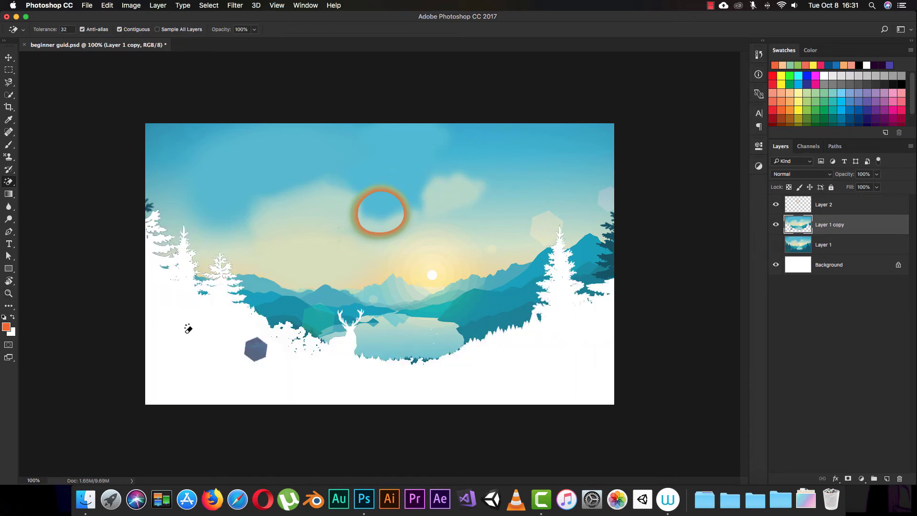
left_click(409, 334)
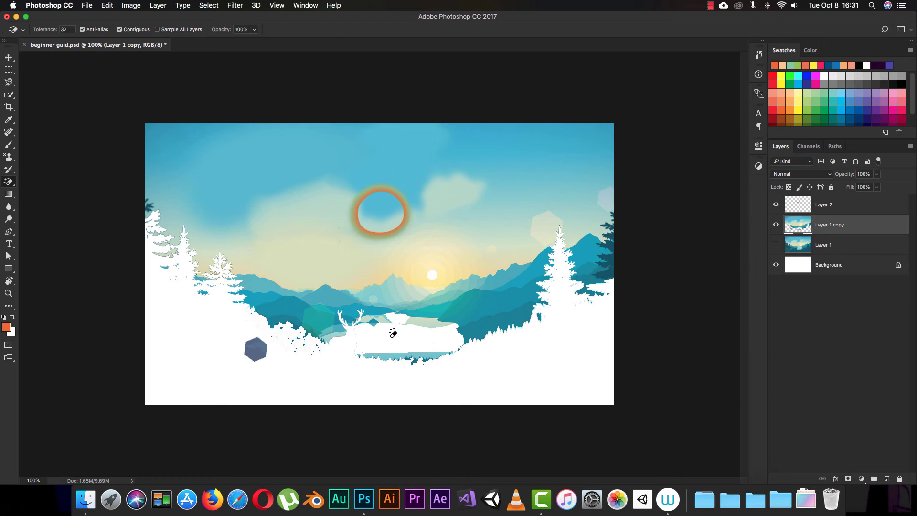
Step: Undo the Magic Eraser deletions on the lake, the dark foreground and the orange circle's fill
key("super+z")
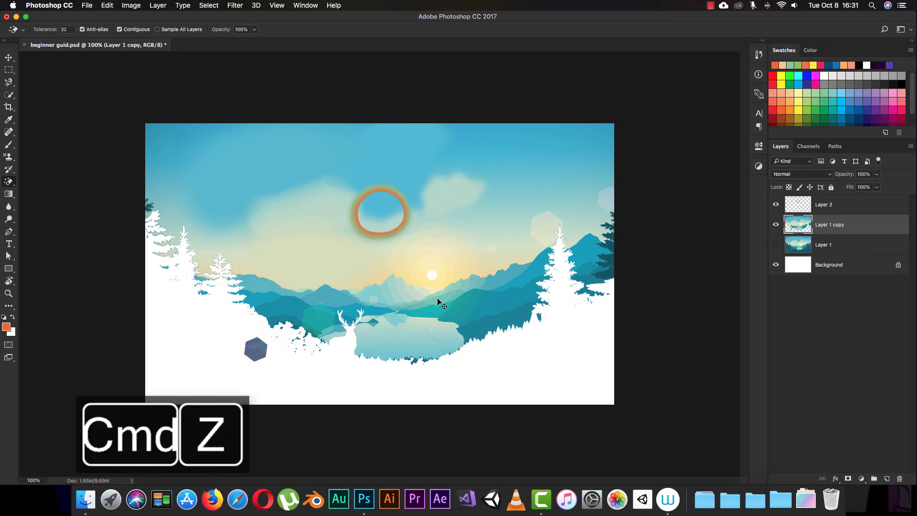
key("alt+super+z")
key("alt+super+z")
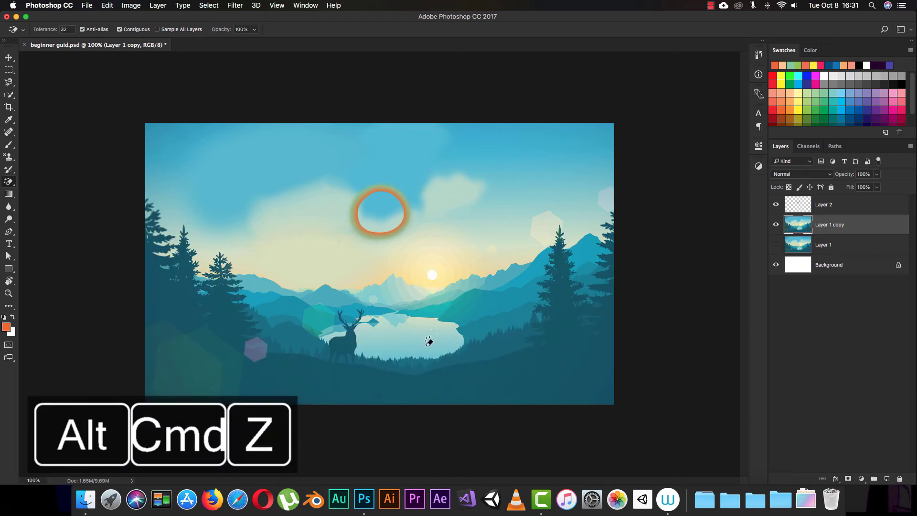
key("alt+super+z")
key("v")
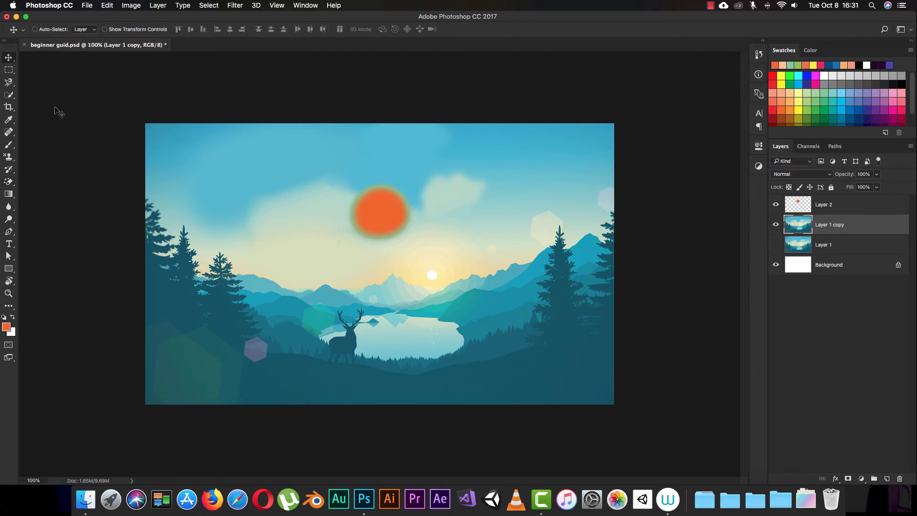
Step: Compare the Quick Selection and Magic Wand tools with the Magic Eraser, finishing with the Magic Eraser active
left_click(13, 123)
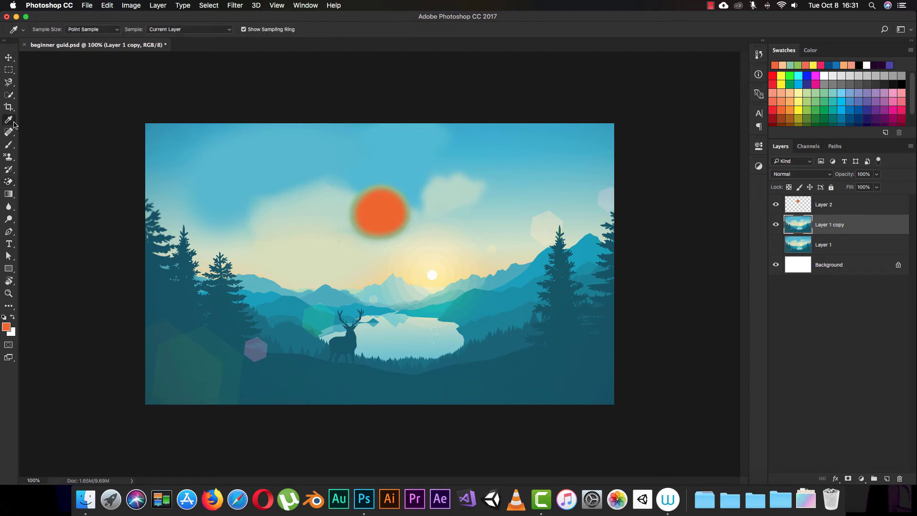
left_click(8, 95)
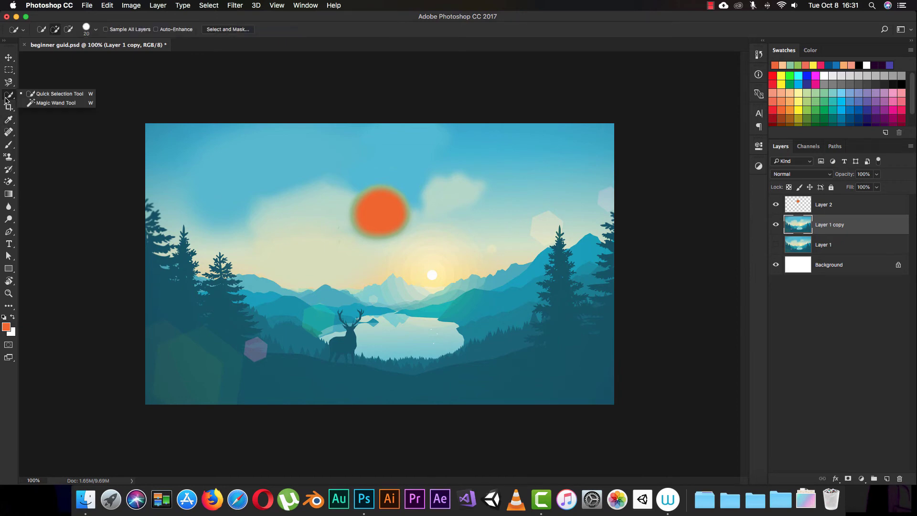
left_click(32, 94)
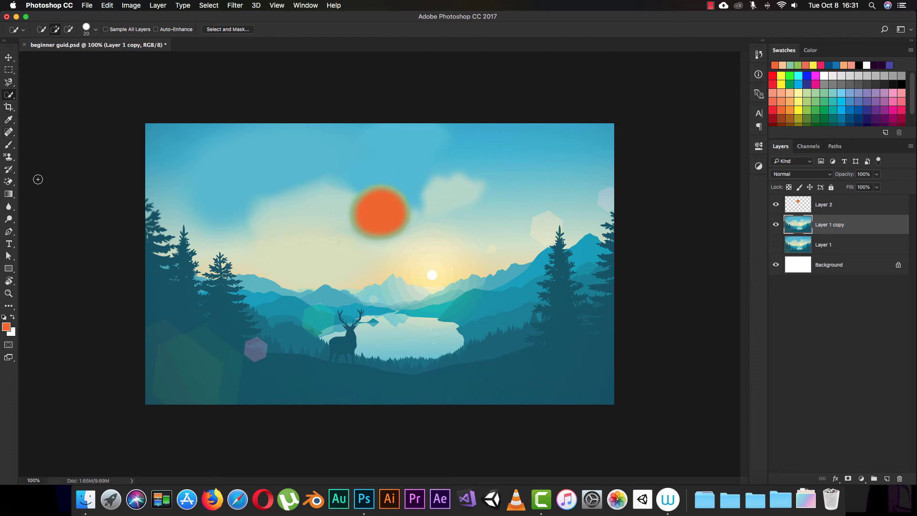
left_click(12, 186)
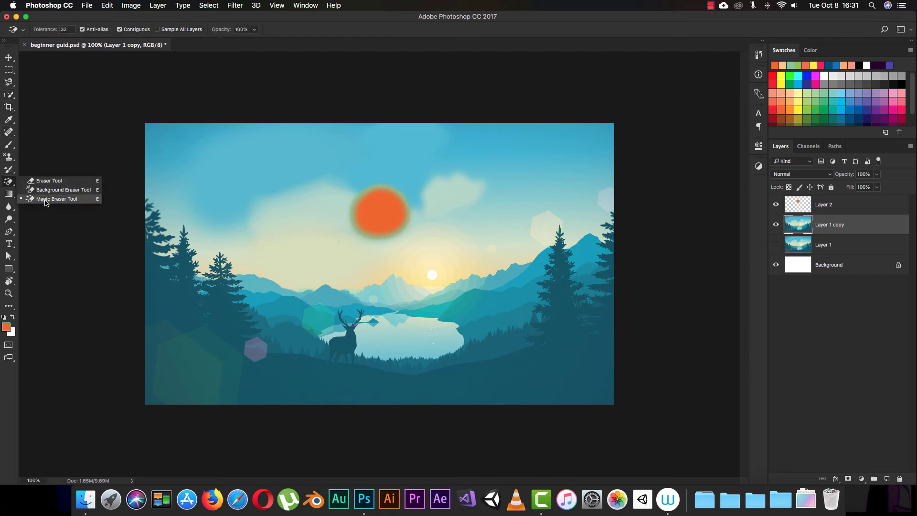
left_click(3, 97)
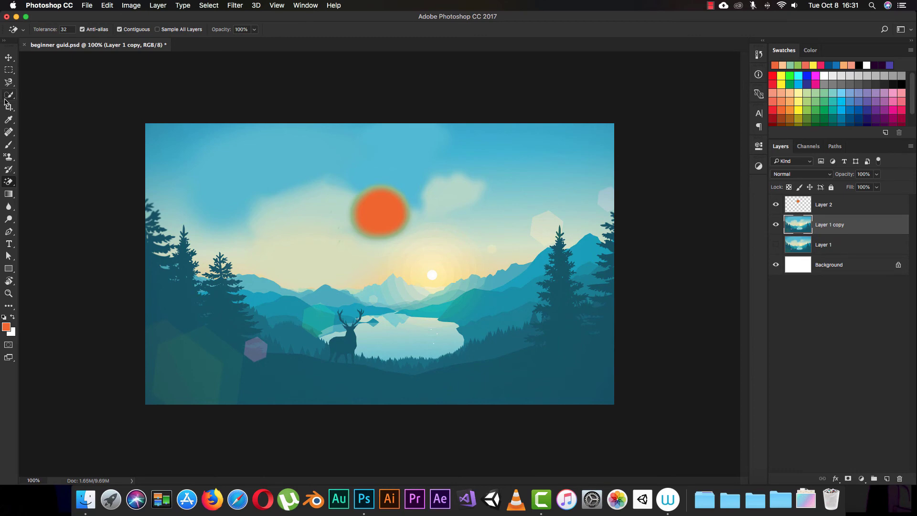
left_click(10, 97)
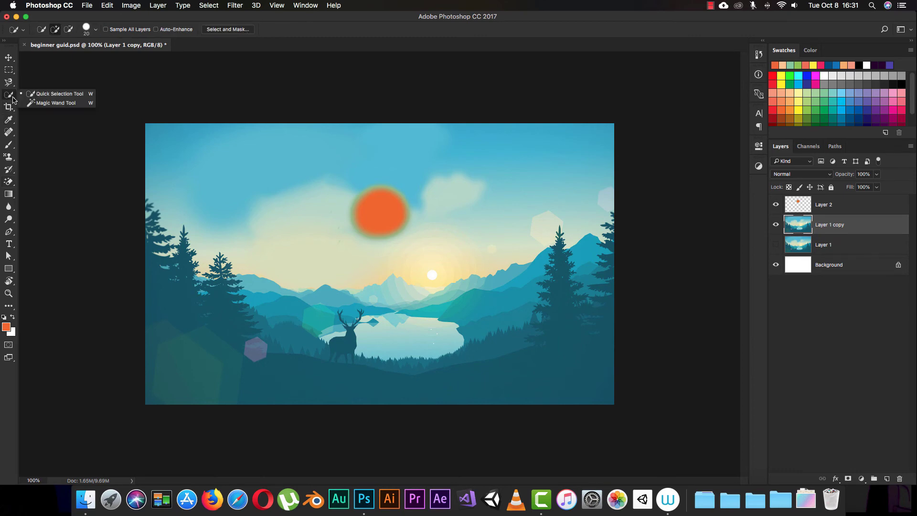
left_click(55, 103)
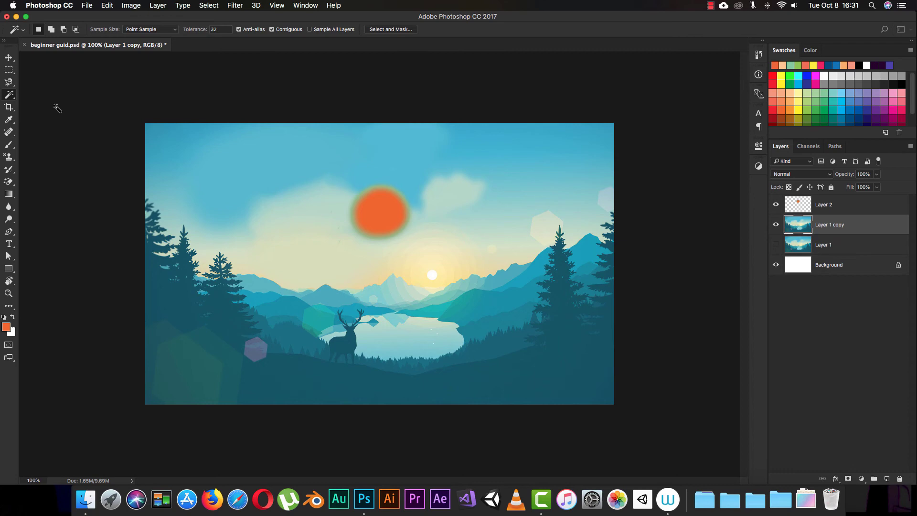
left_click(10, 182)
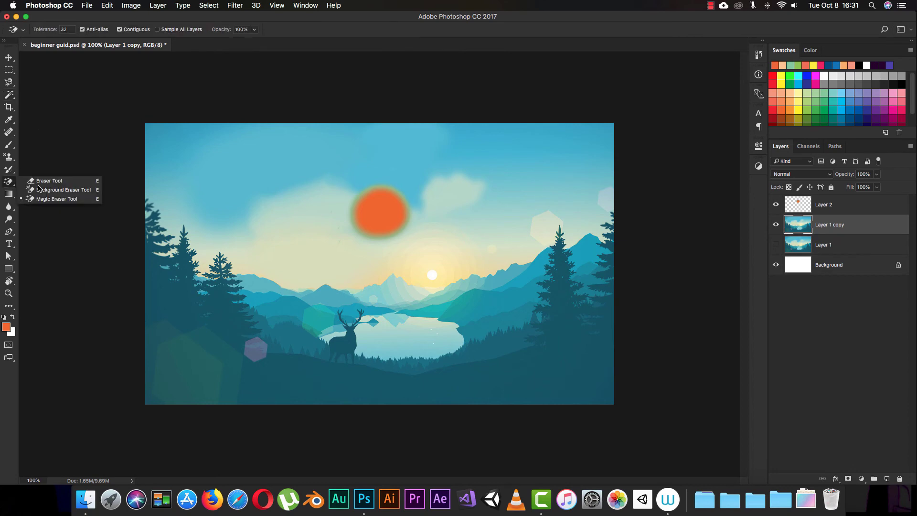
left_click(60, 199)
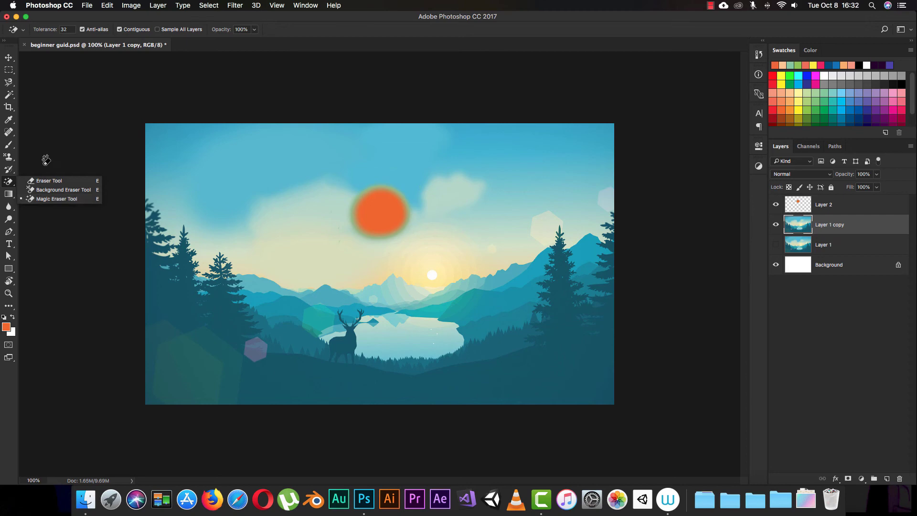